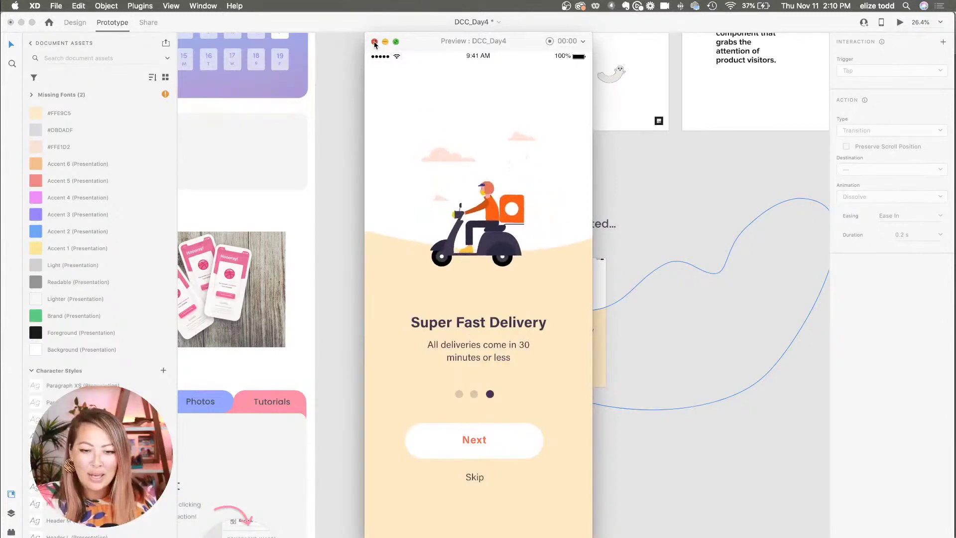
Close the prototype preview and hide the document assets beside the onboarding artboards.
click(375, 42)
click(482, 166)
scroll(482, 166, up, 5)
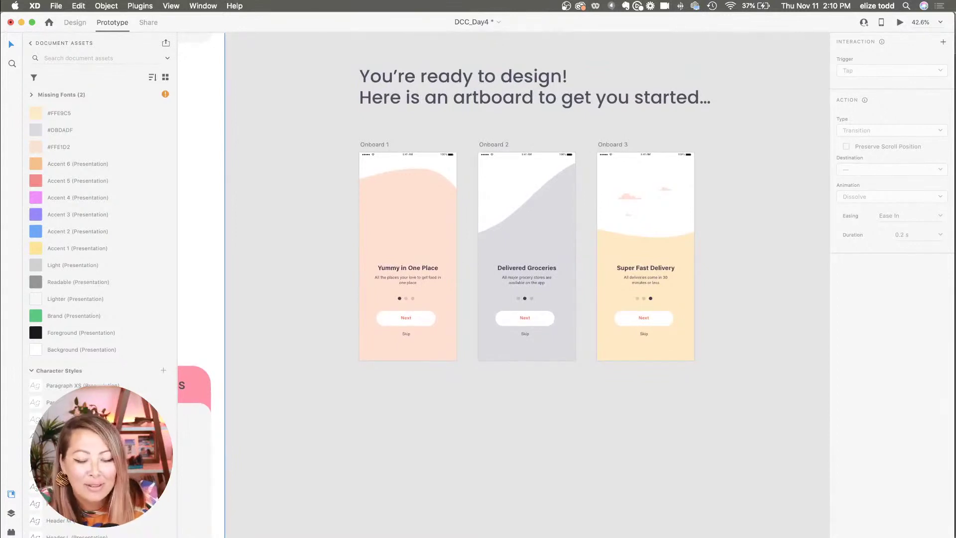
click(11, 494)
scroll(357, 441, left, 3)
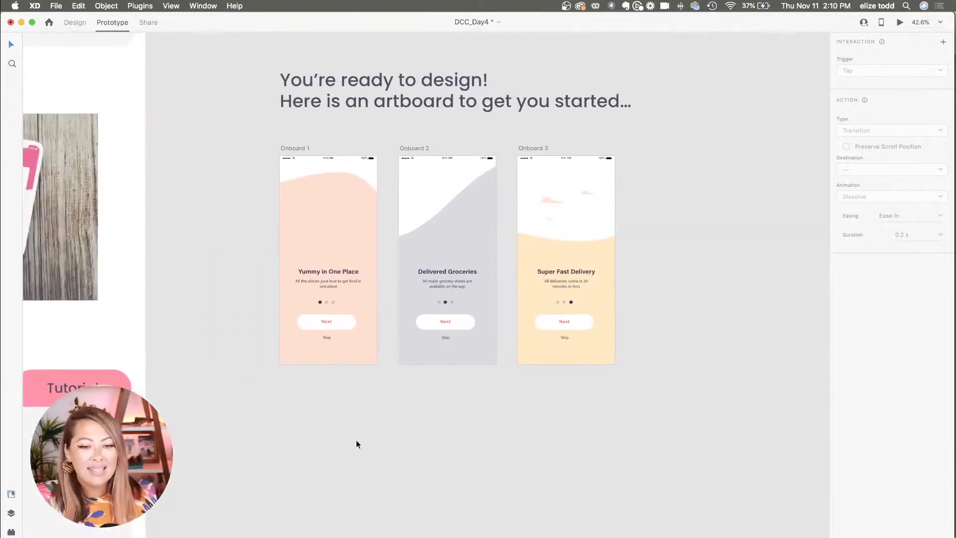
In Design mode, add an iPhone 12 Pro Max artboard and place it directly below Onboard 1, aligned with its edges.
scroll(356, 440, left, 3)
scroll(356, 440, down, 2)
scroll(356, 440, down, 3)
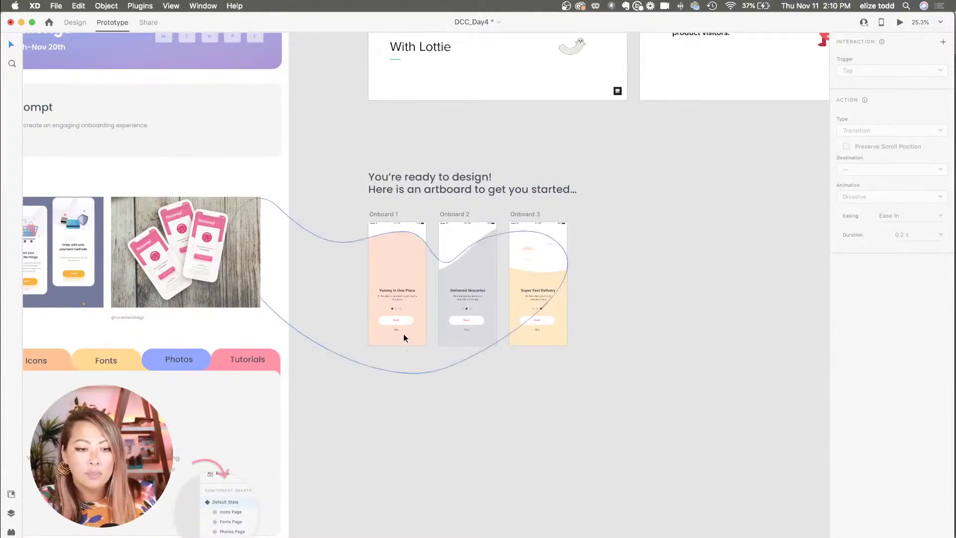
click(75, 23)
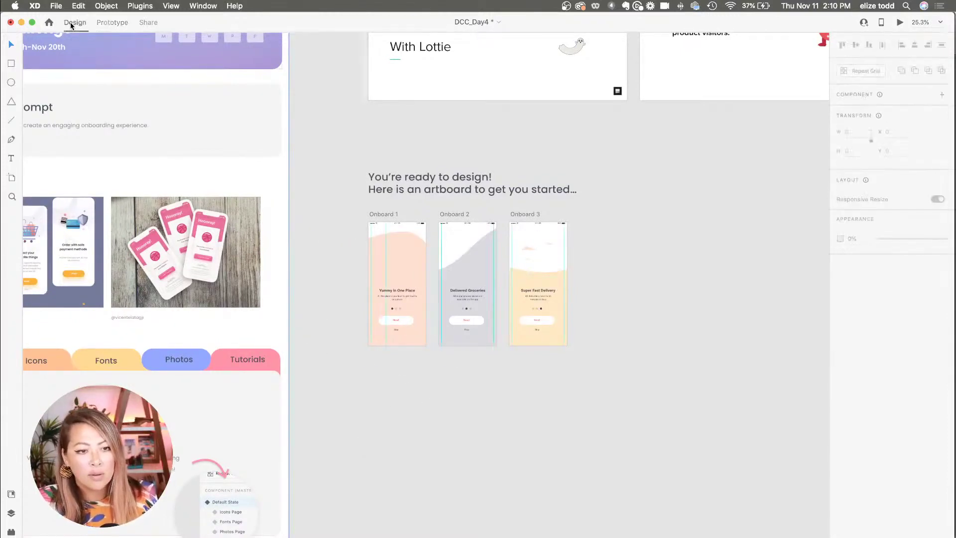
key(a)
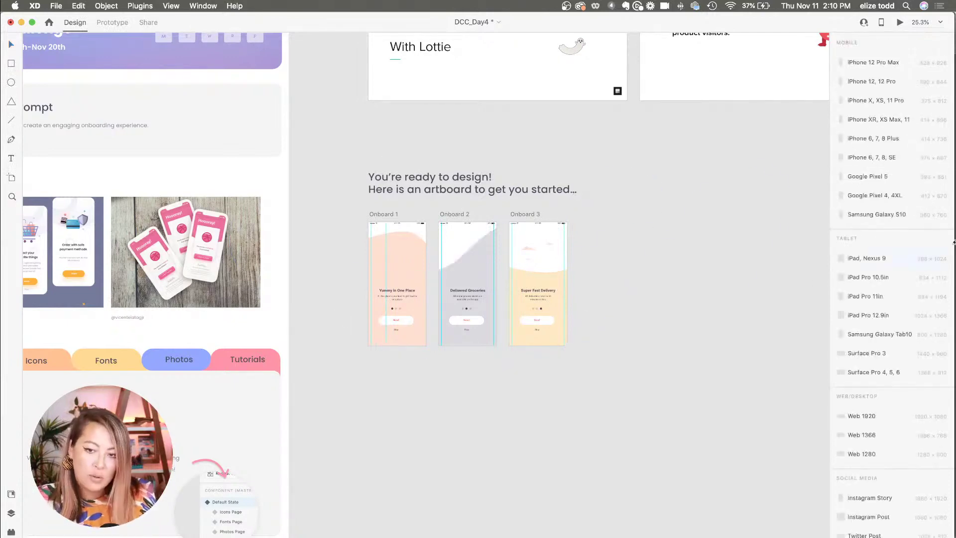
click(872, 62)
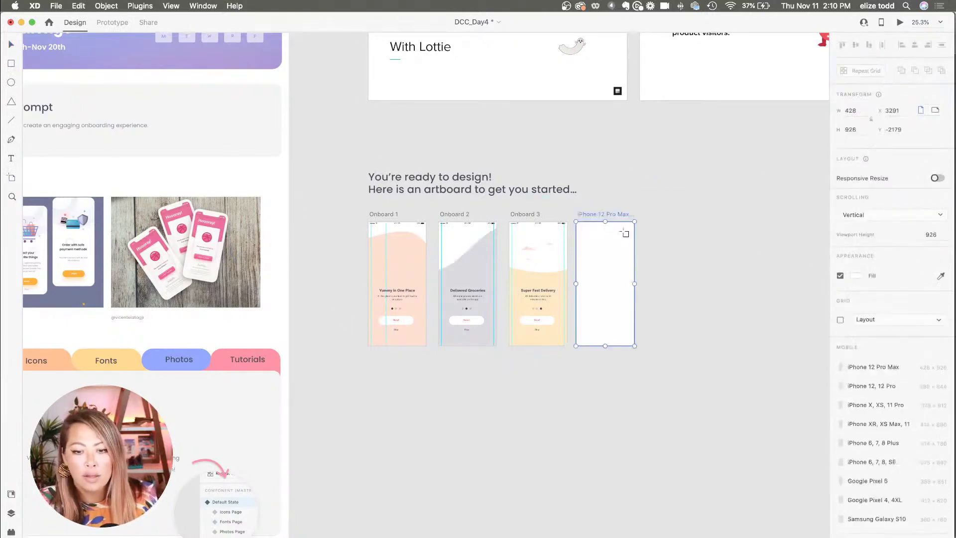
key(v)
drag(601, 216, 391, 377)
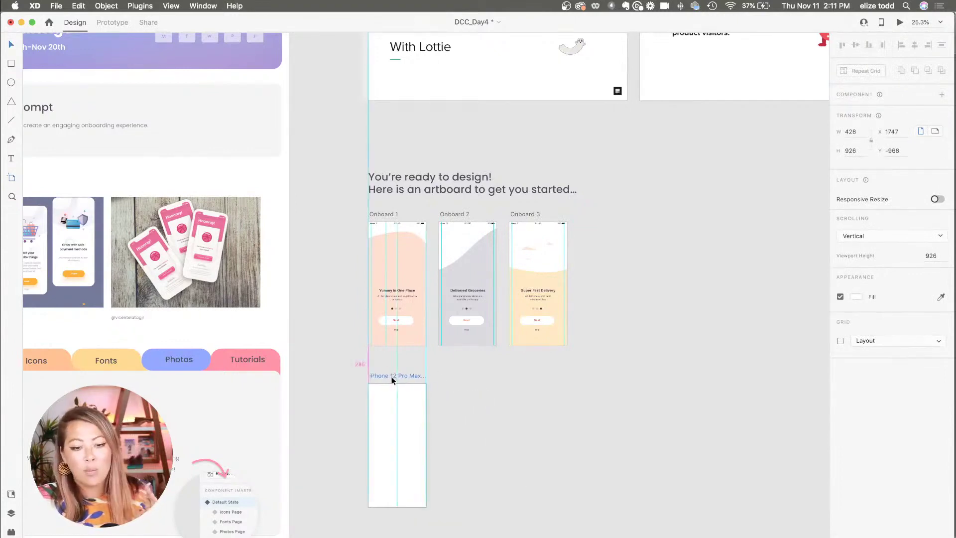
Inspect the illustration and the oversized peach wave shape on Onboard 1.
click(395, 255)
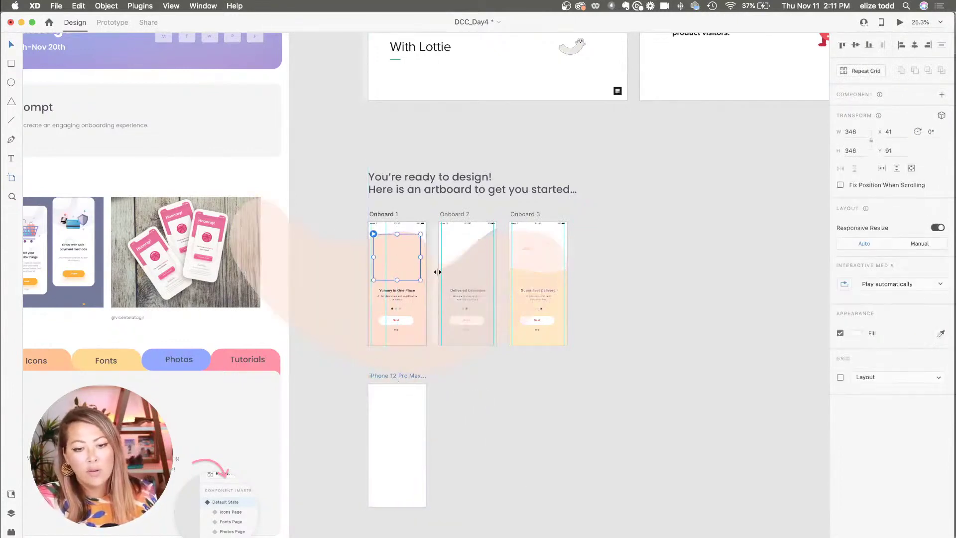
click(305, 280)
scroll(305, 279, up, 3)
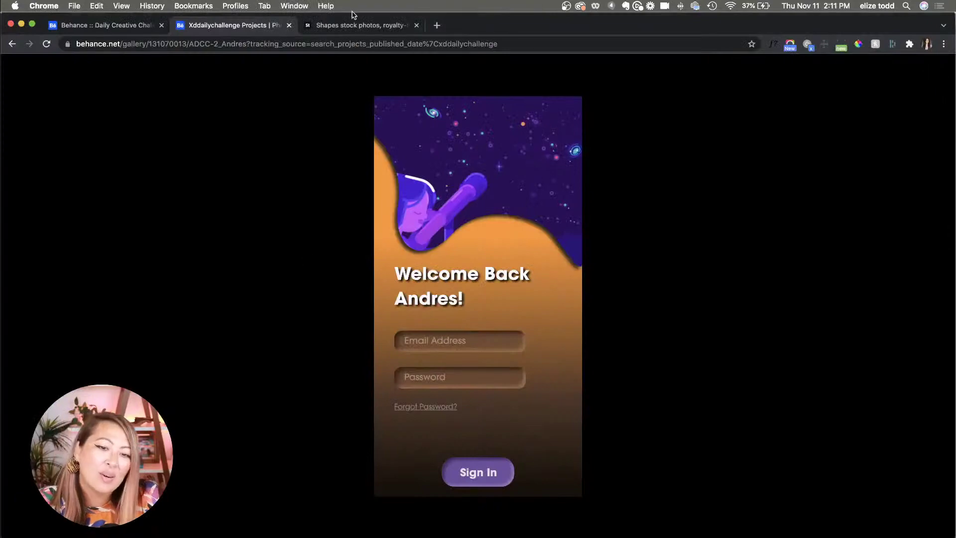
Switch to Adobe Stock in the browser, search the free collection for "shapes" and filter the results to Vectors.
click(369, 26)
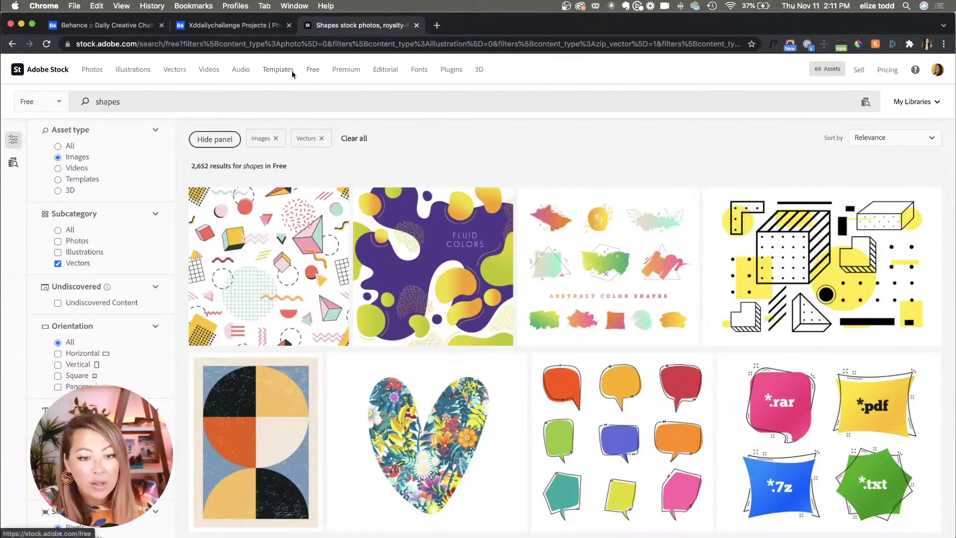
click(319, 75)
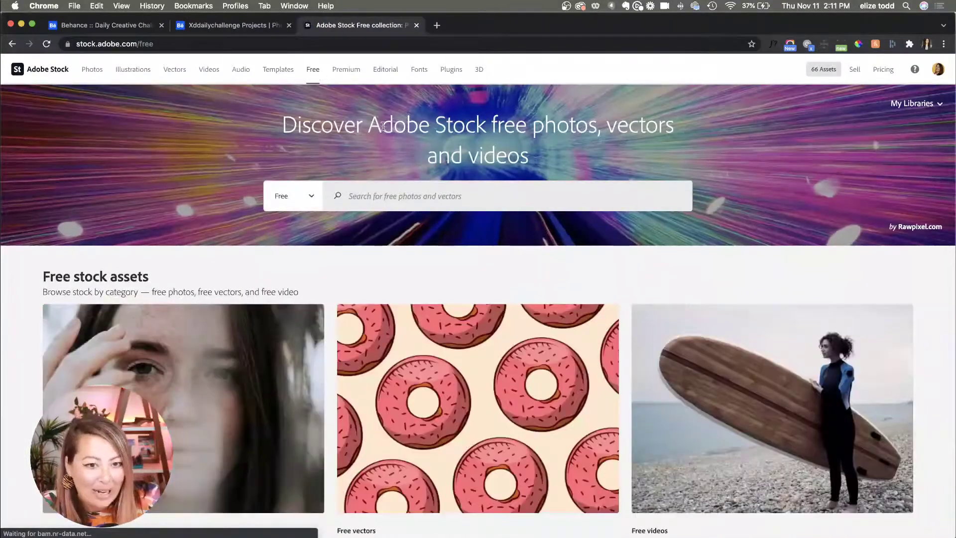
click(384, 194)
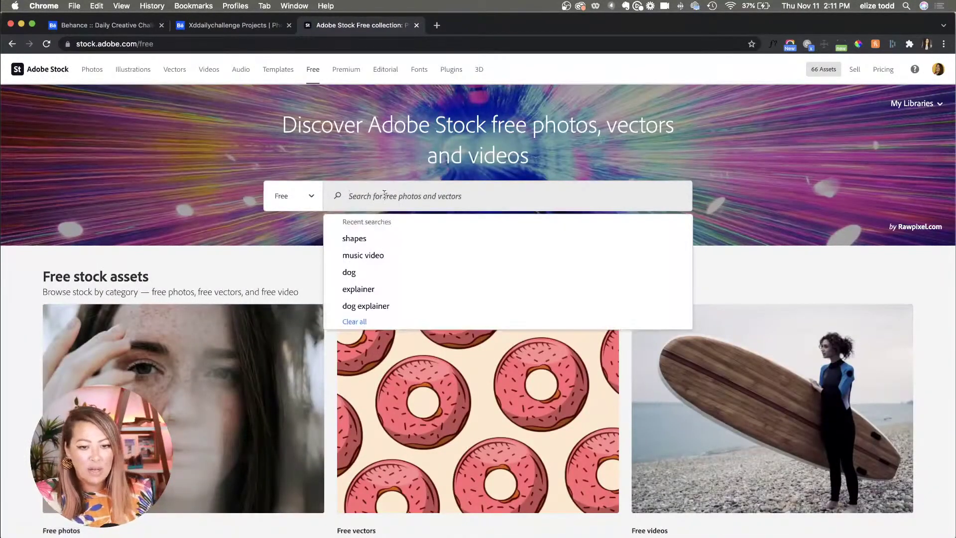
text(shapes)
key(Return)
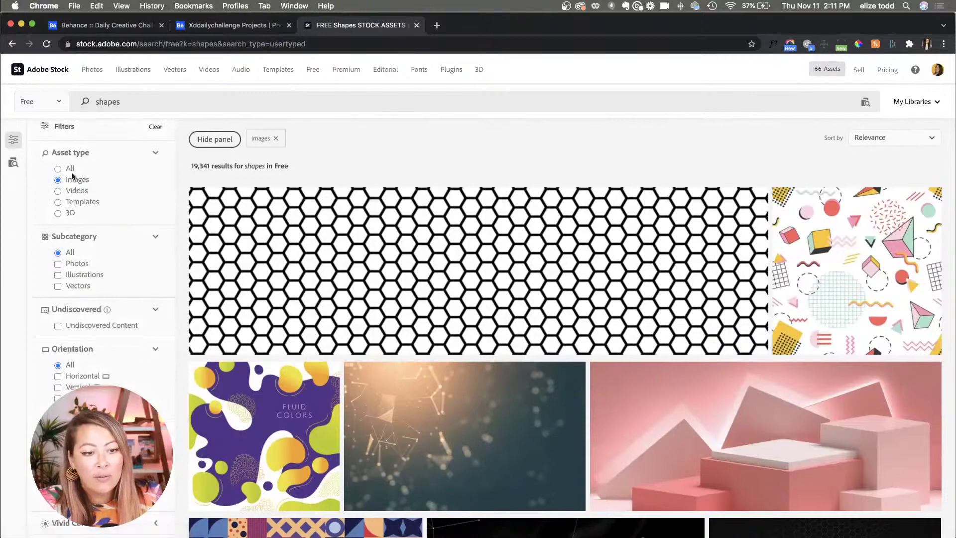
click(58, 287)
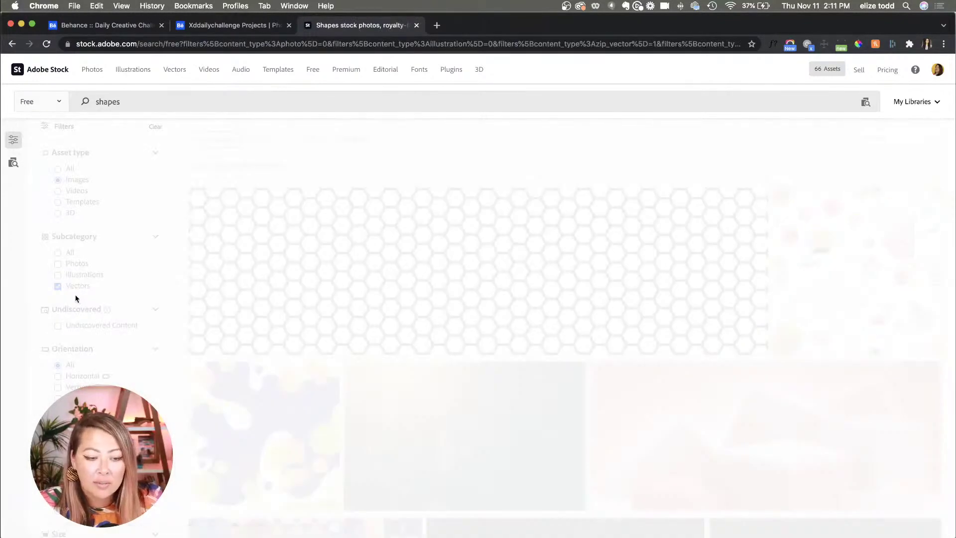
Browse the vector results and open the details of the gradient-coloured abstract liquid shapes collection.
scroll(366, 274, down, 5)
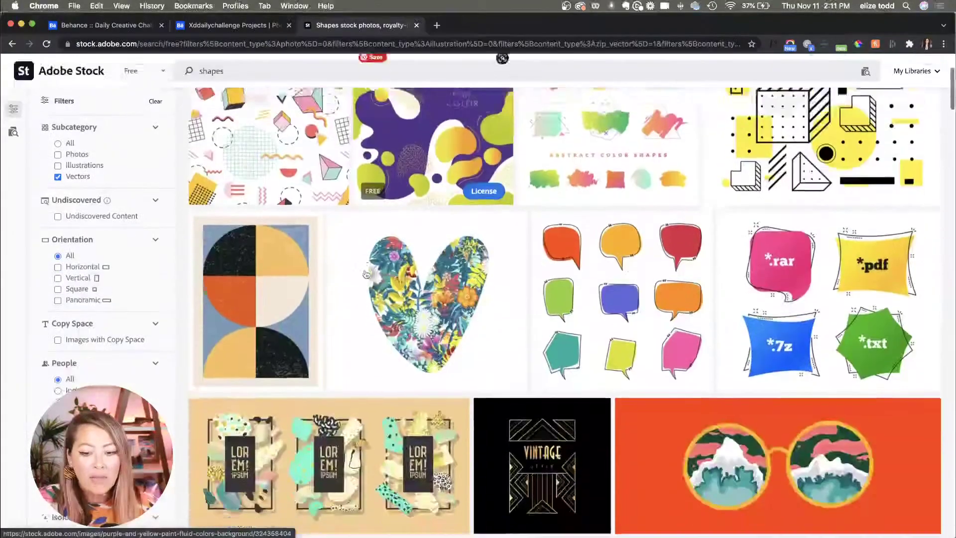
scroll(366, 274, down, 15)
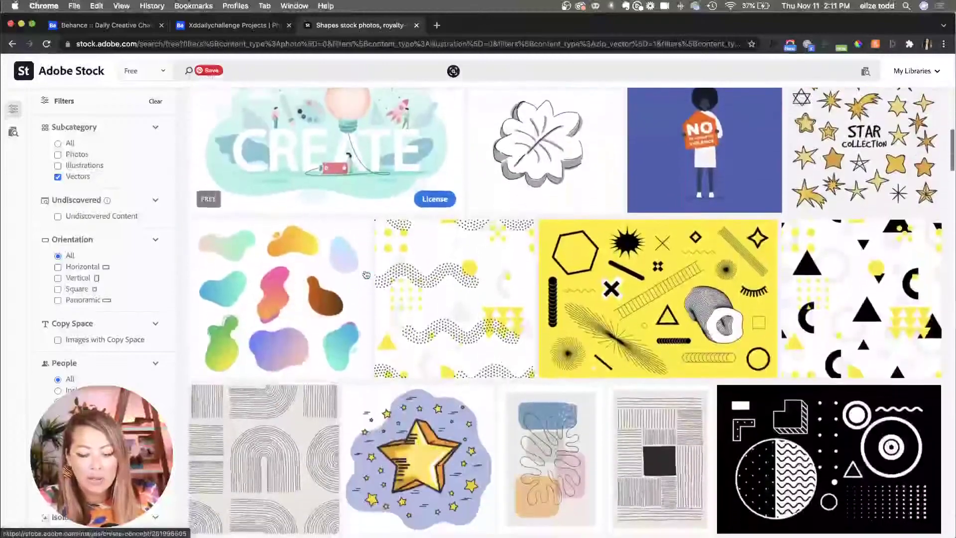
scroll(456, 254, down, 1)
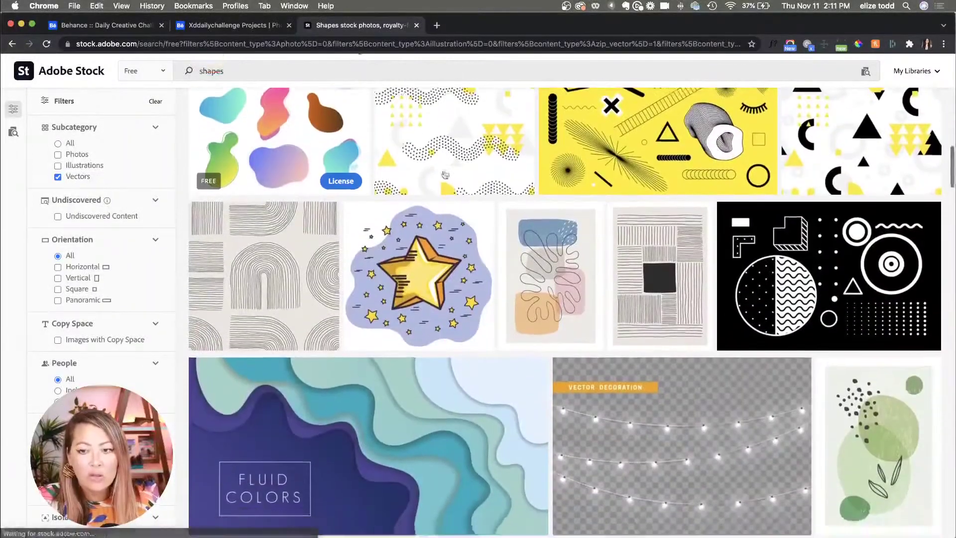
click(308, 159)
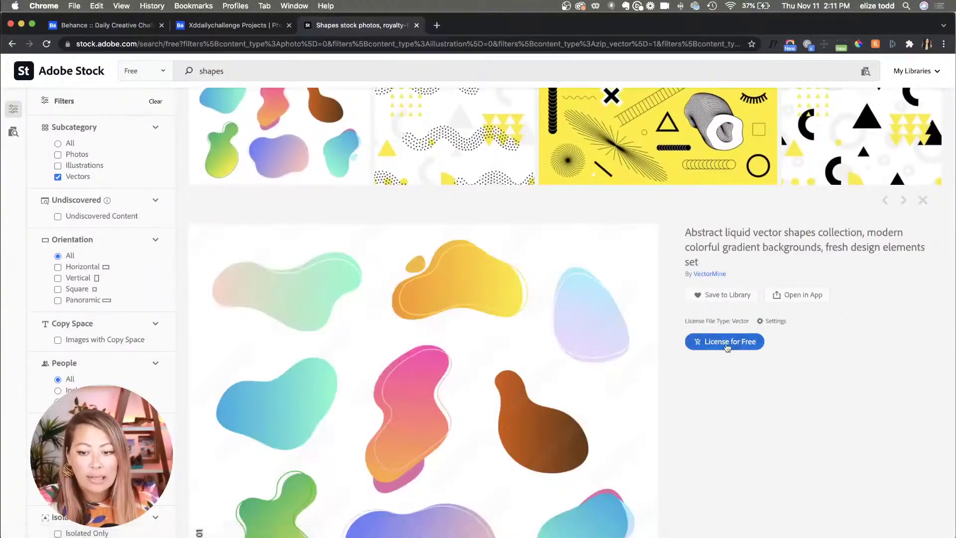
License the abstract liquid vector shapes collection for free and download its vector file.
scroll(779, 320, down, 3)
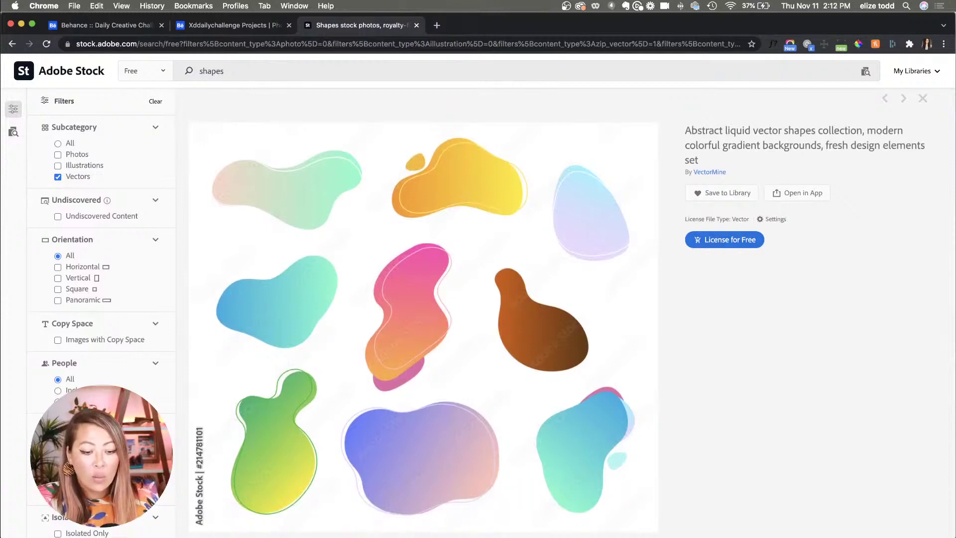
key(super+Tab)
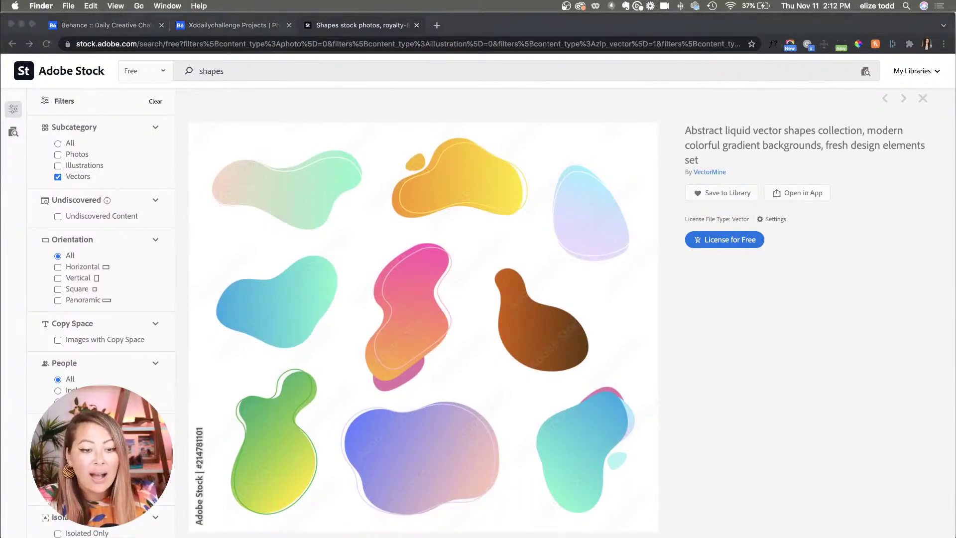
key(super+n)
key(super+w)
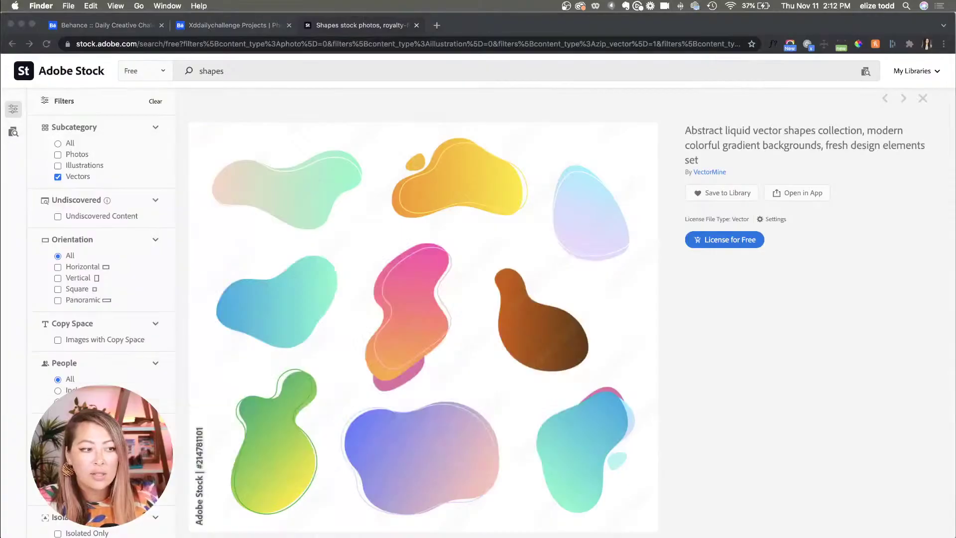
click(773, 259)
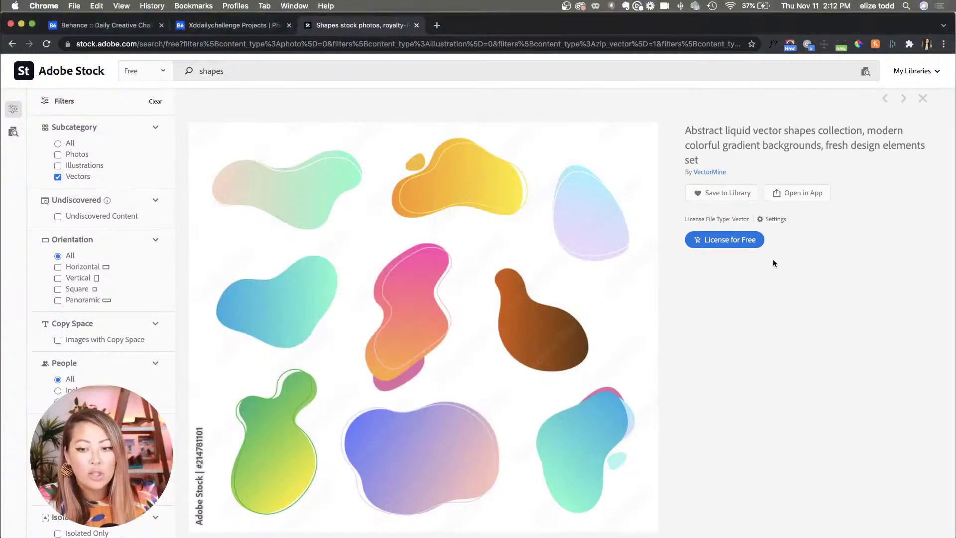
click(728, 241)
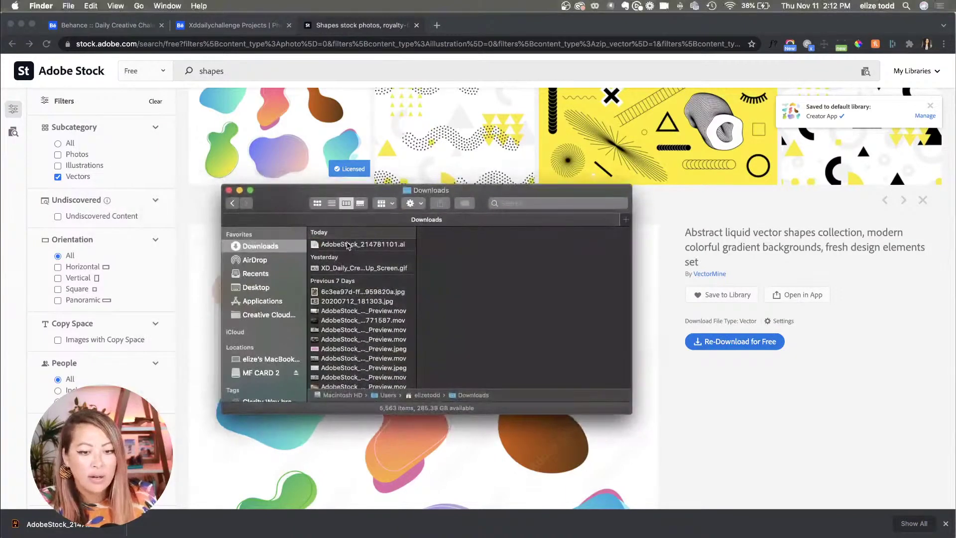
Open the downloaded AdobeStock_214781101.ai file with Adobe XD.
click(347, 245)
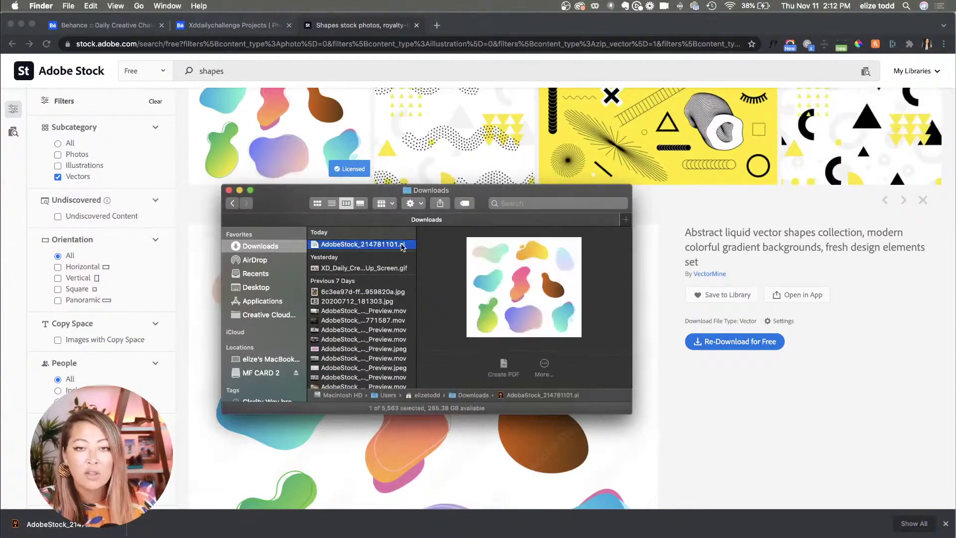
right_click(369, 245)
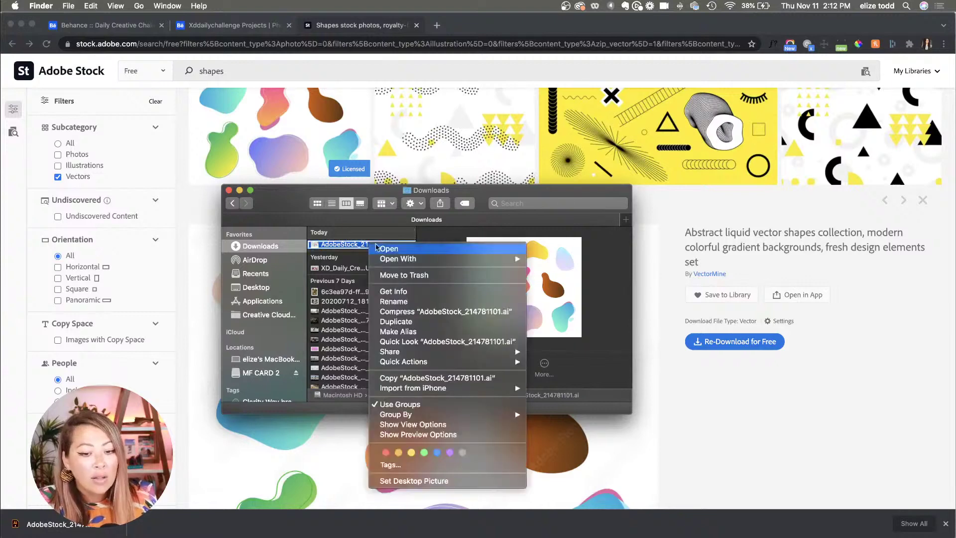
mouse_move(403, 260)
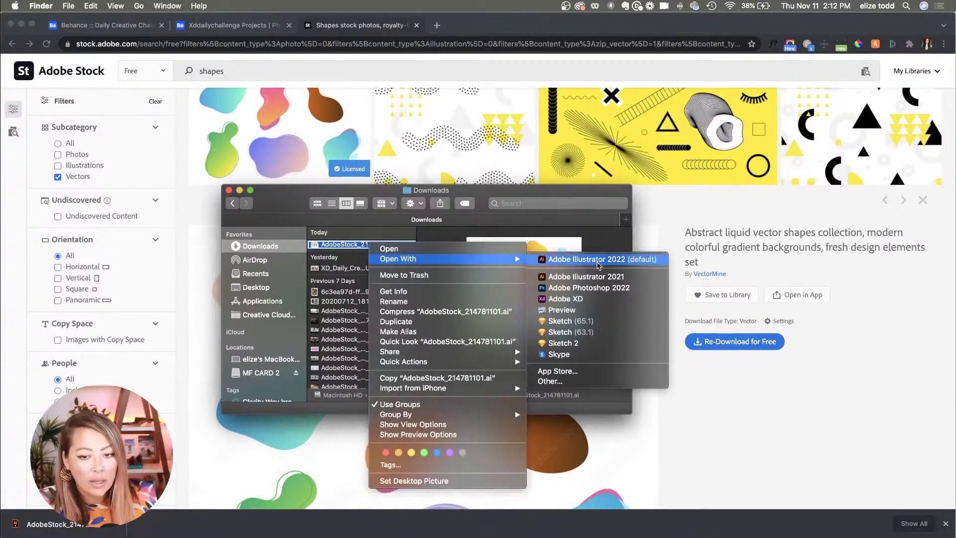
click(588, 298)
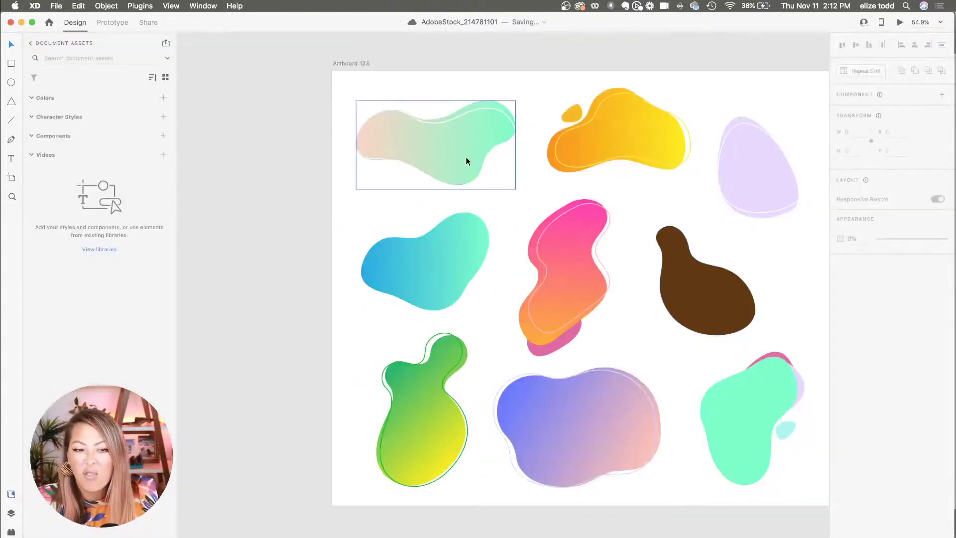
Edit the fill type and colour of the pink-to-mint gradient blob on the stock artboard.
click(467, 158)
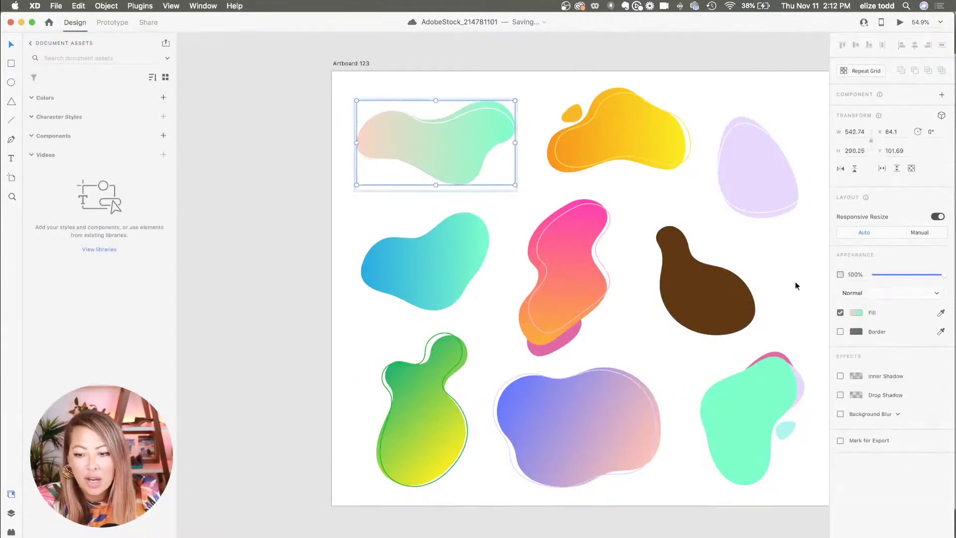
click(856, 314)
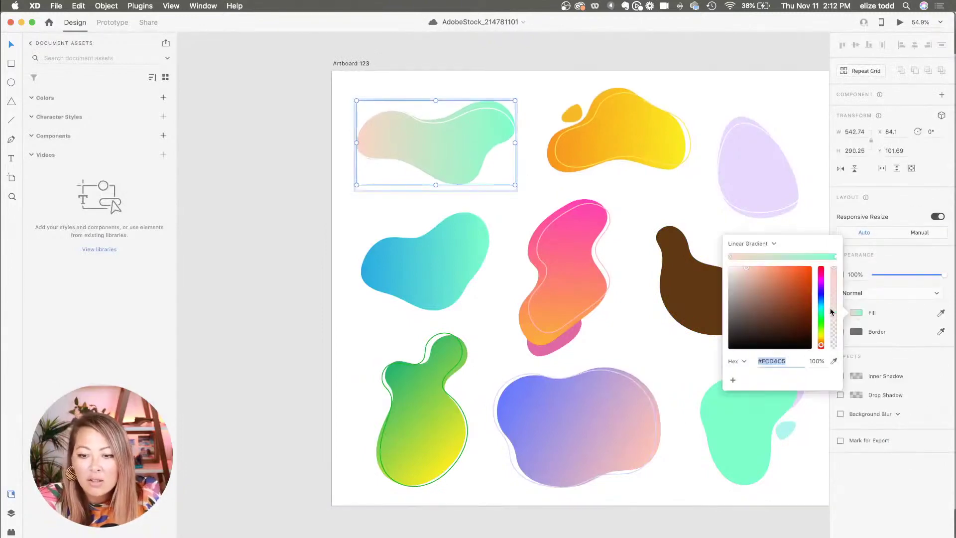
click(753, 244)
click(751, 234)
click(759, 275)
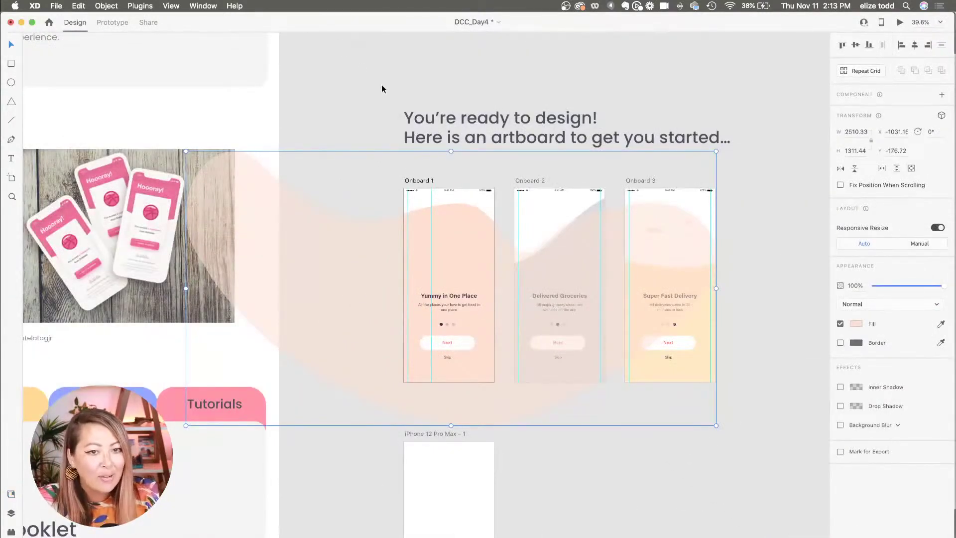
Return to the DCC_Day4 document, review the onboarding artboards and select the peach wave shape on Onboard 1.
click(378, 86)
scroll(448, 199, up, 5)
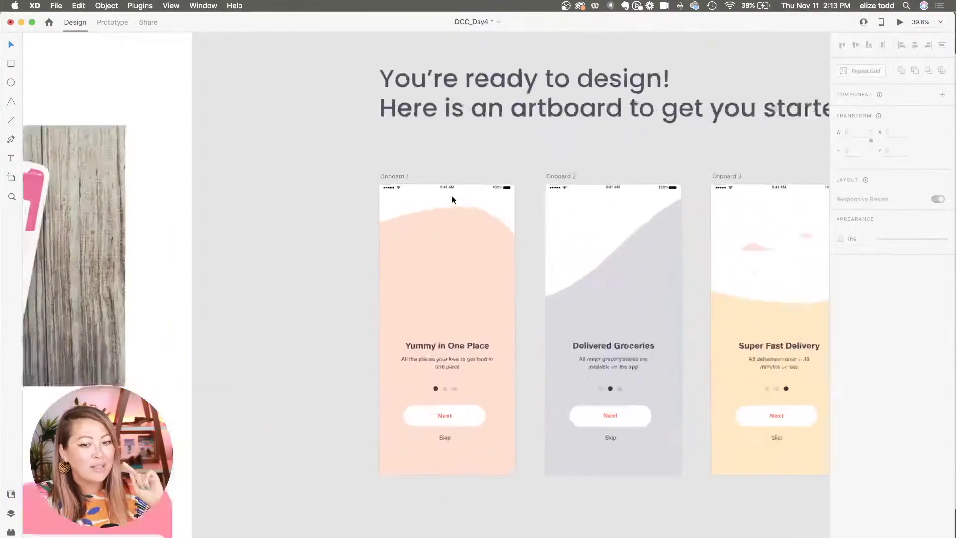
scroll(446, 241, down, 3)
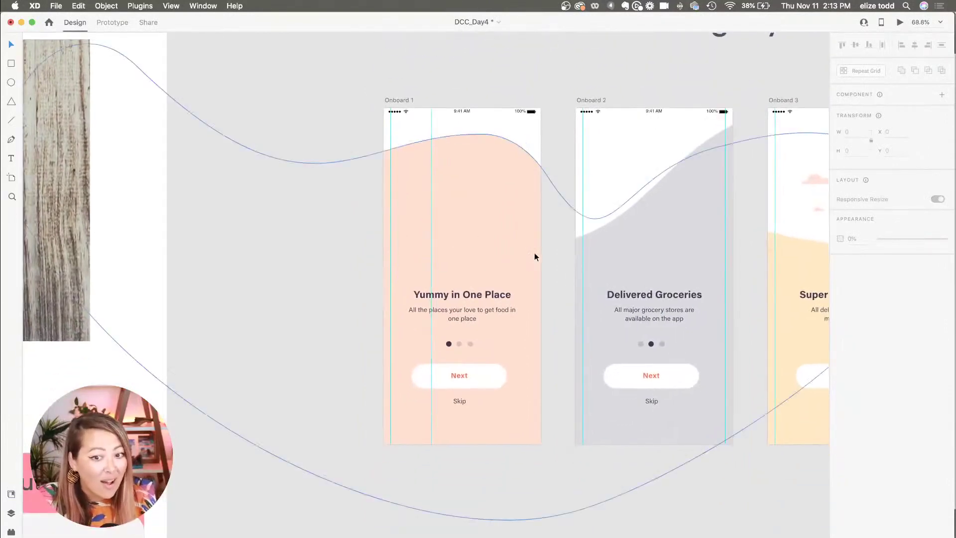
scroll(393, 283, down, 4)
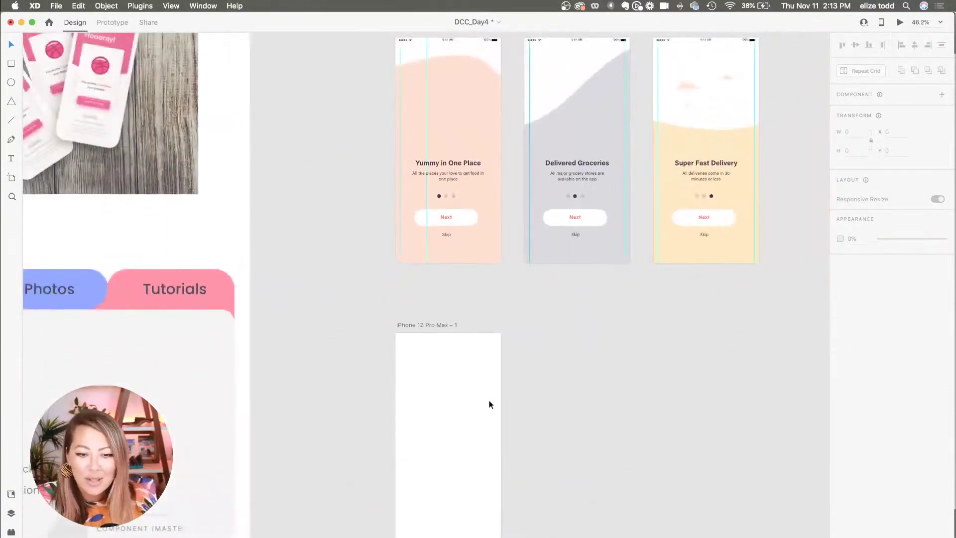
click(502, 160)
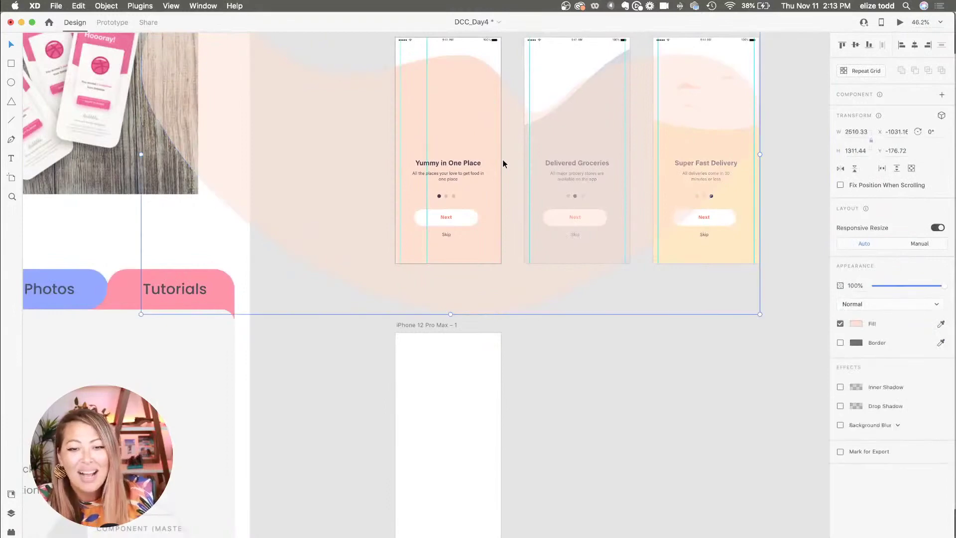
scroll(463, 169, down, 5)
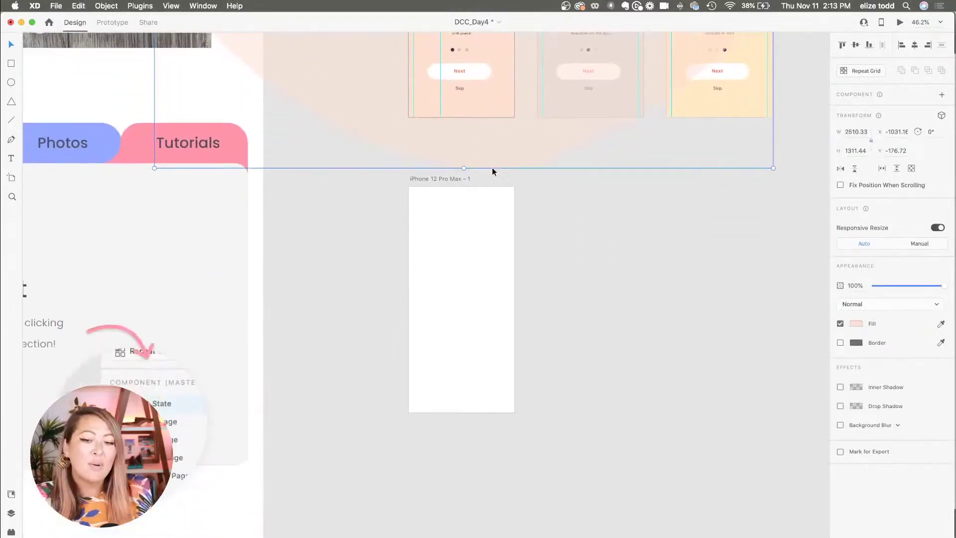
Copy the peach wave shape from Onboard 1 onto the iPhone 12 Pro Max – 1 artboard.
key(super+x)
click(423, 178)
key(super+v)
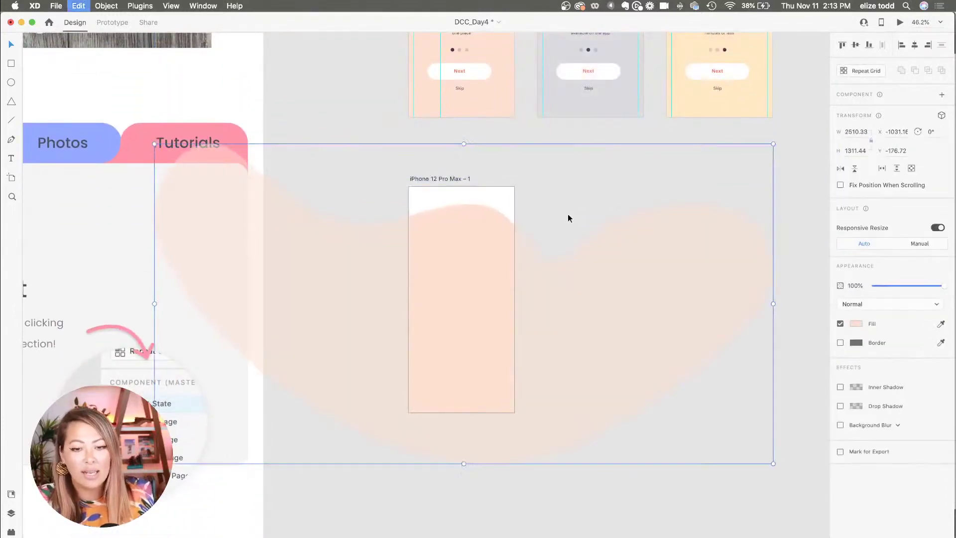
click(560, 141)
scroll(483, 249, down, 3)
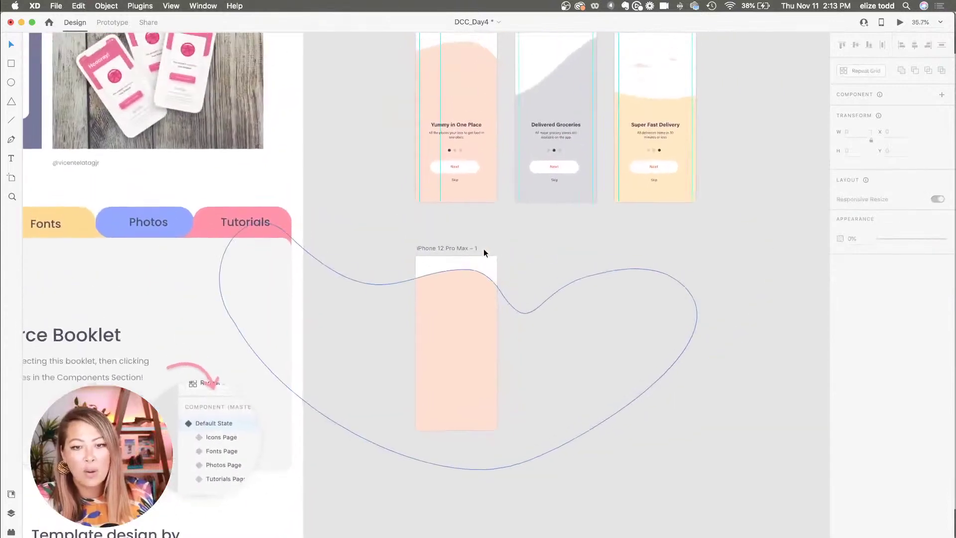
Search the LottieFiles for XD plugin for "food" and browse the animations for one that suits the new artboard.
click(10, 532)
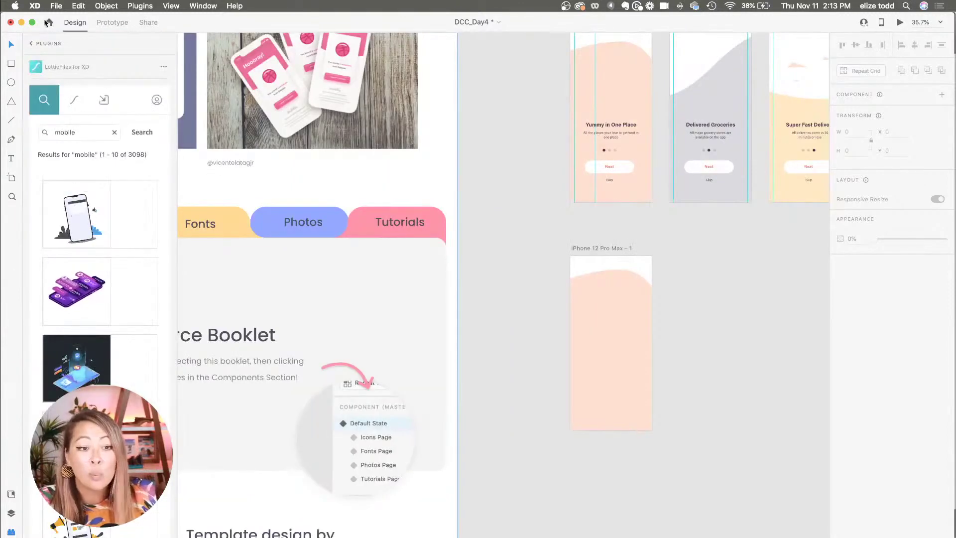
click(31, 44)
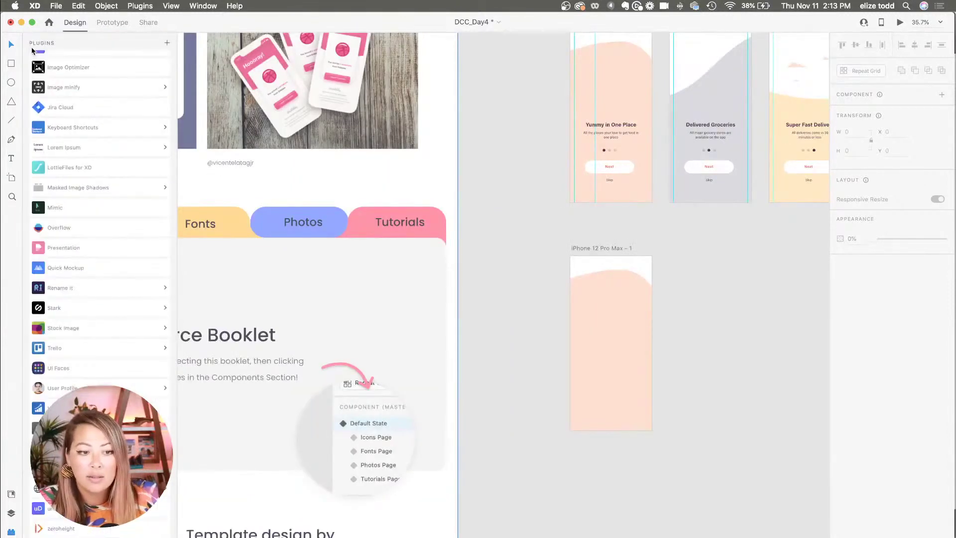
click(65, 168)
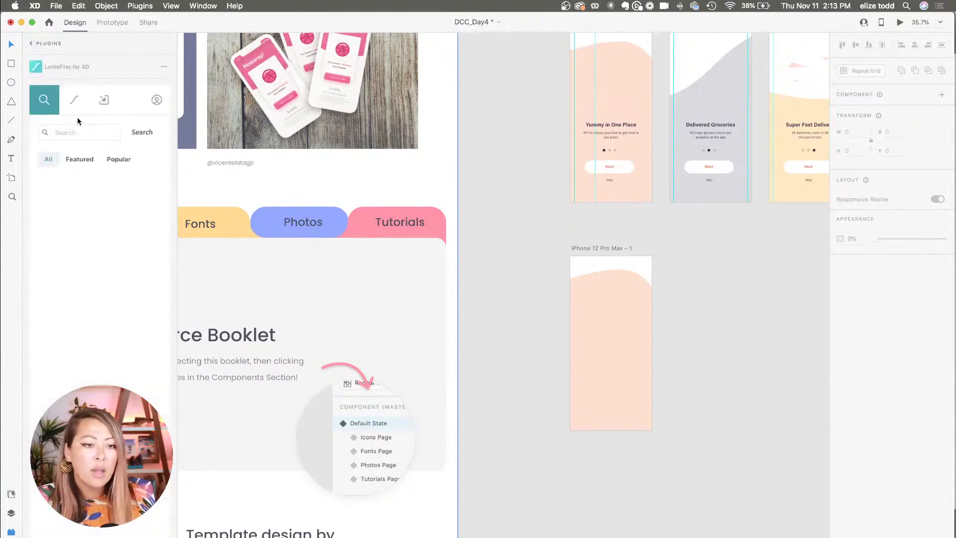
click(74, 131)
text(food)
key(Return)
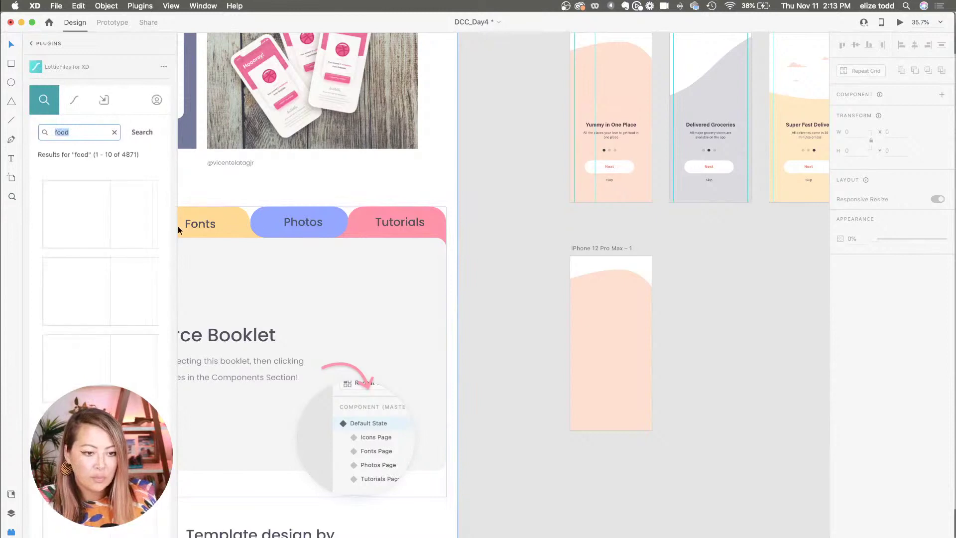
scroll(114, 338, down, 3)
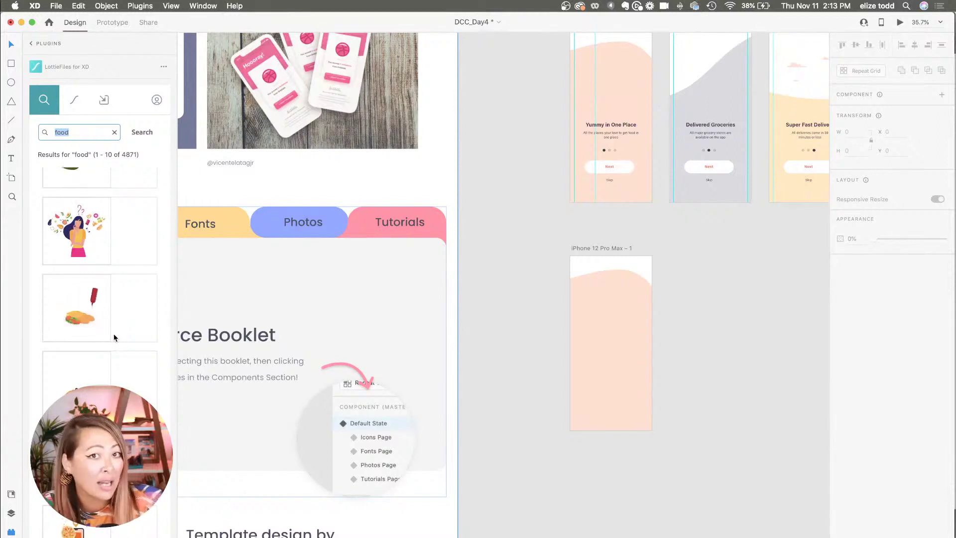
scroll(113, 338, down, 4)
scroll(113, 337, down, 3)
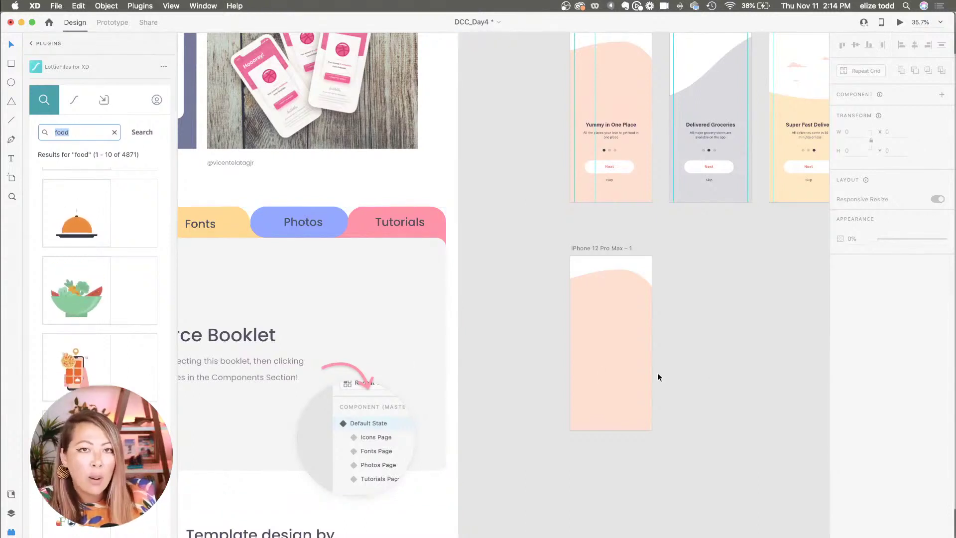
Place the food-ordering phone animation on the iPhone 12 Pro Max – 1 artboard and scale it down to 279 by 279.
drag(74, 366, 625, 258)
scroll(587, 291, up, 3)
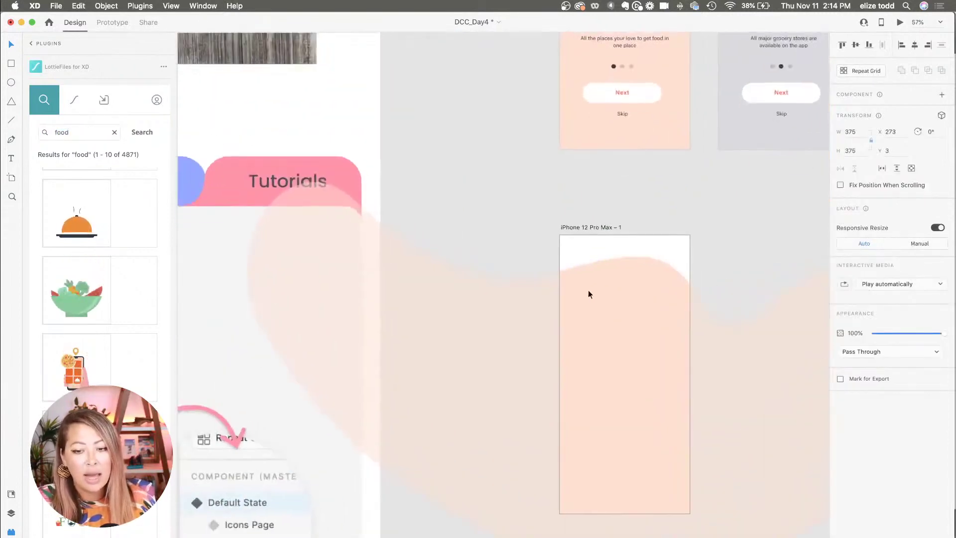
drag(757, 348, 726, 320)
Draw a rectangle about 346 by 333 in the artboard's lower half and try to place the salad bowl animation in it.
mouse_move(681, 277)
mouse_down()
mouse_move(616, 320)
mouse_move(657, 448)
mouse_move(685, 452)
mouse_move(684, 443)
mouse_up()
scroll(619, 320, down, 3)
key(r)
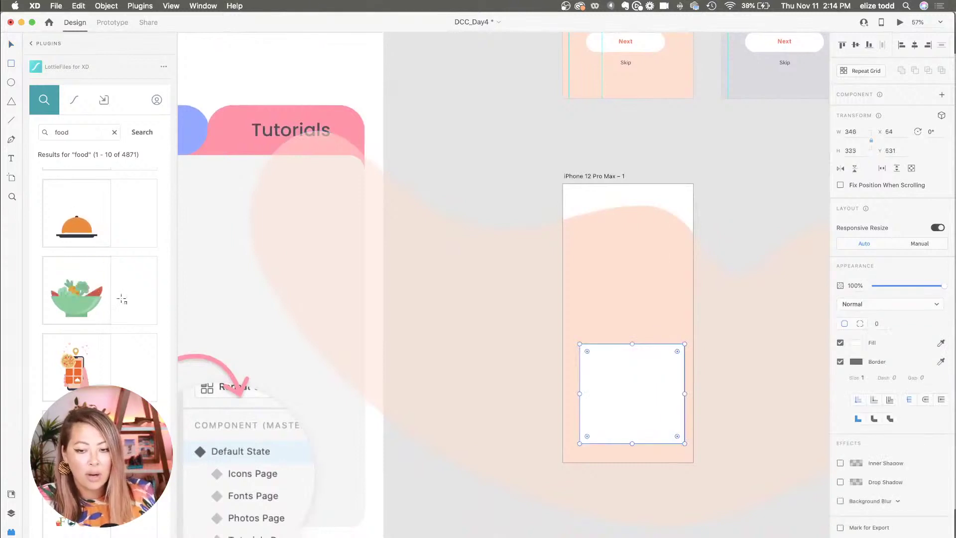
drag(76, 290, 622, 369)
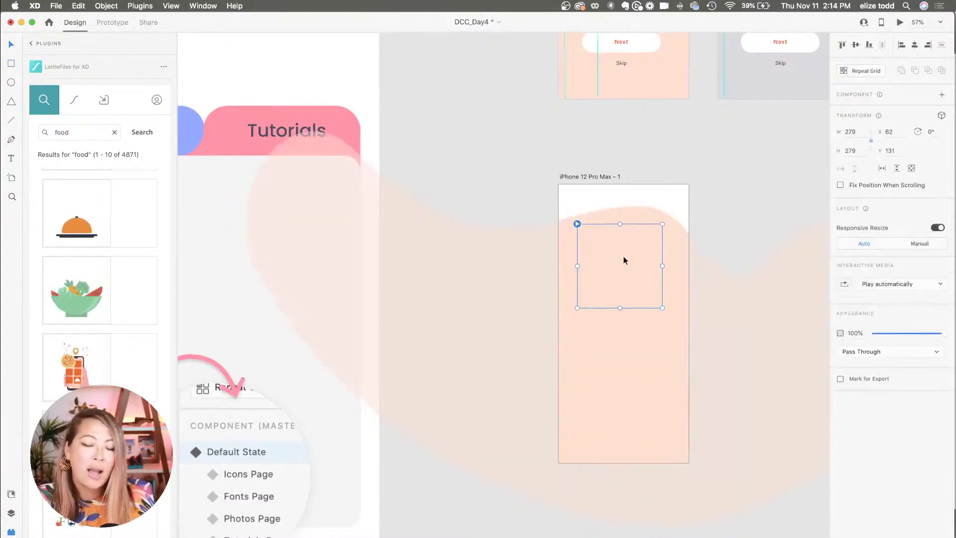
Centre the phone animation horizontally on the artboard at X 75 and select its Food App Interaction layer.
scroll(623, 259, right, 5)
drag(571, 262, 567, 261)
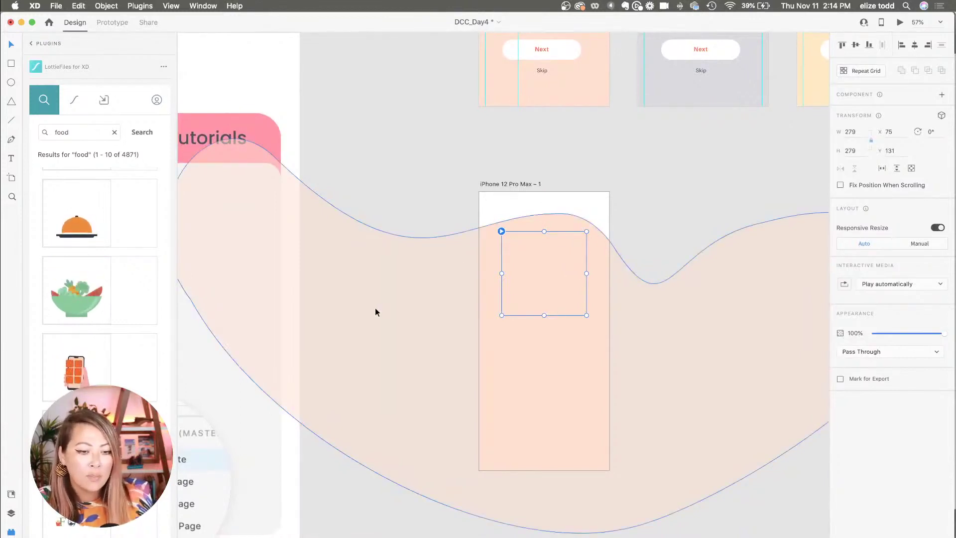
click(11, 513)
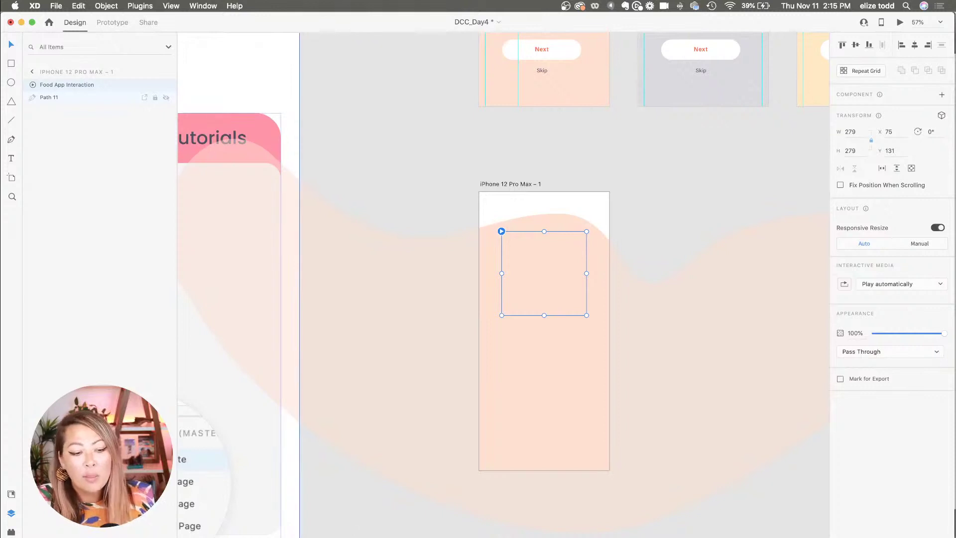
click(49, 96)
click(51, 88)
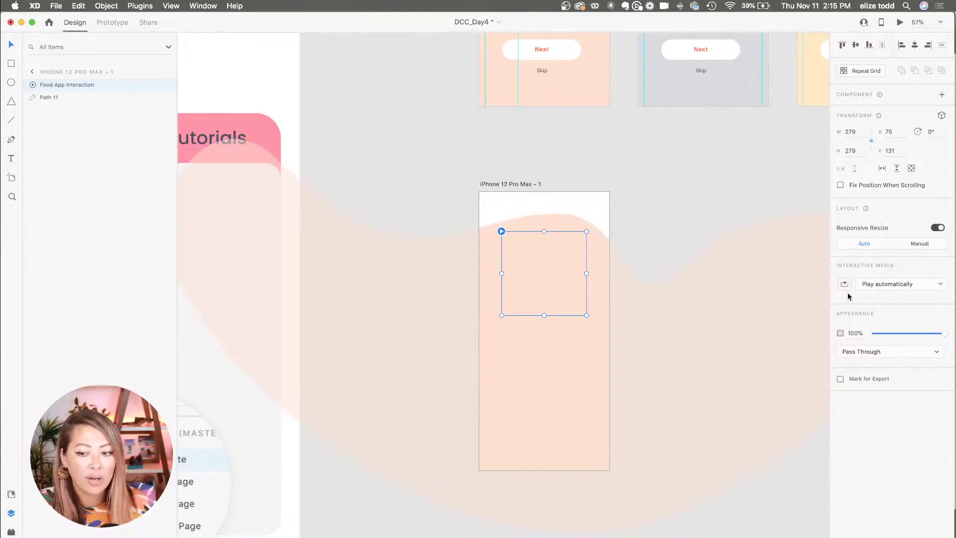
Keep the Food App Interaction animation on Play automatically, turn on looping, and preview the artboard.
click(875, 288)
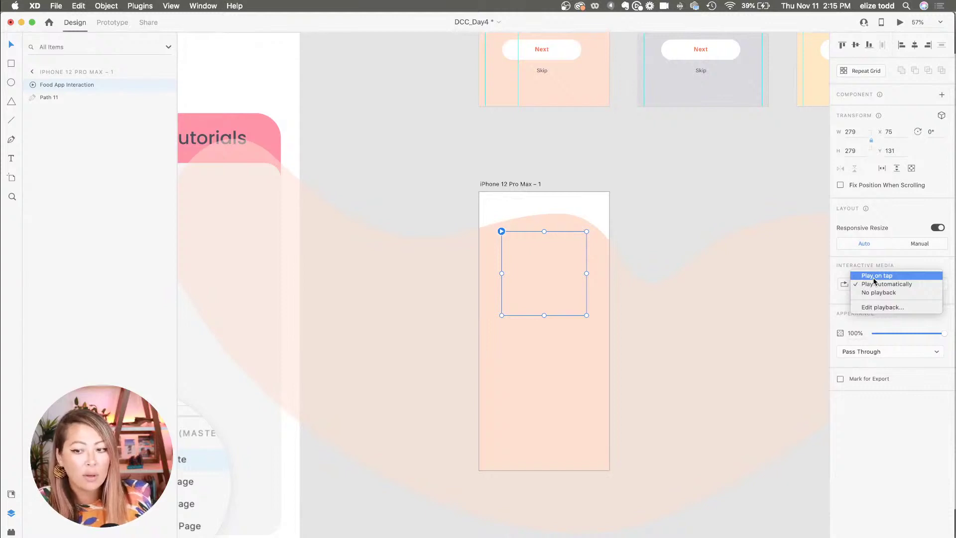
click(873, 284)
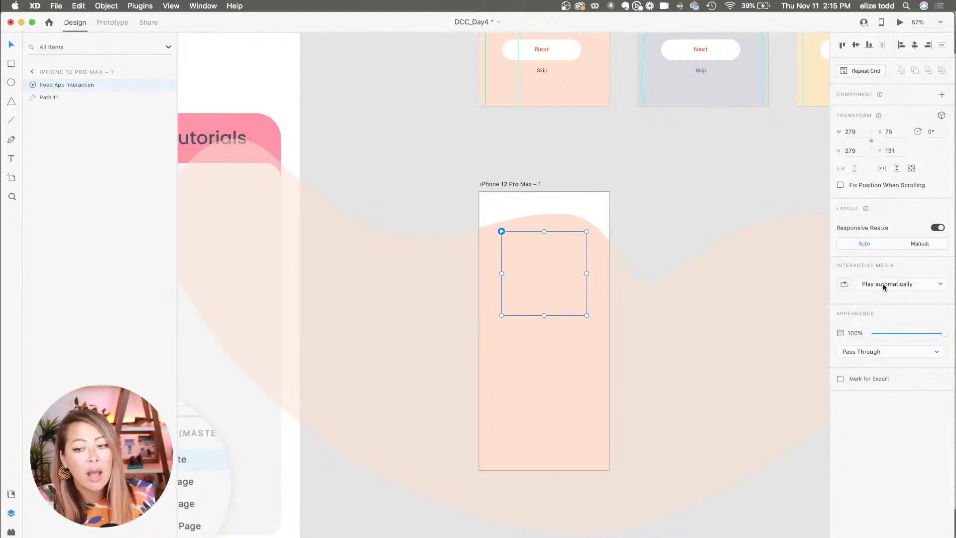
click(844, 285)
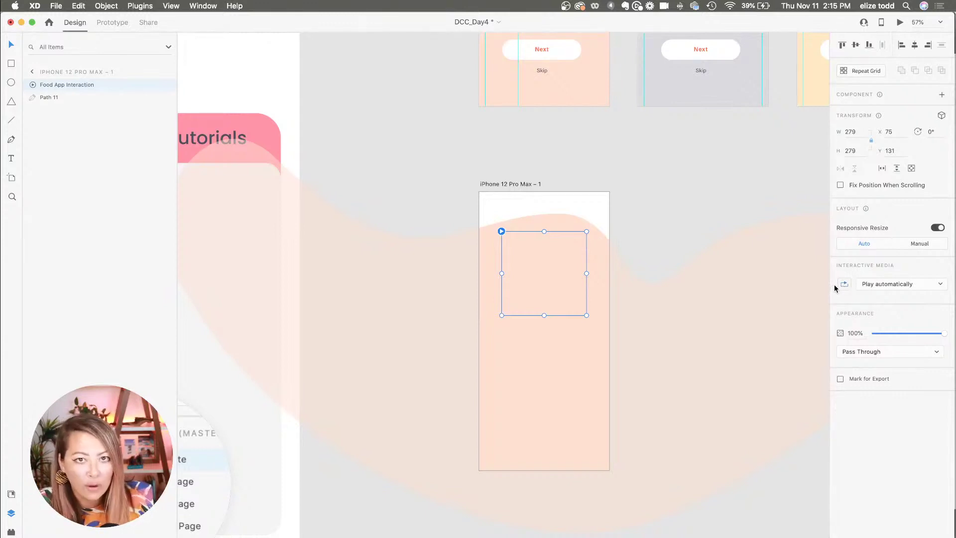
click(899, 23)
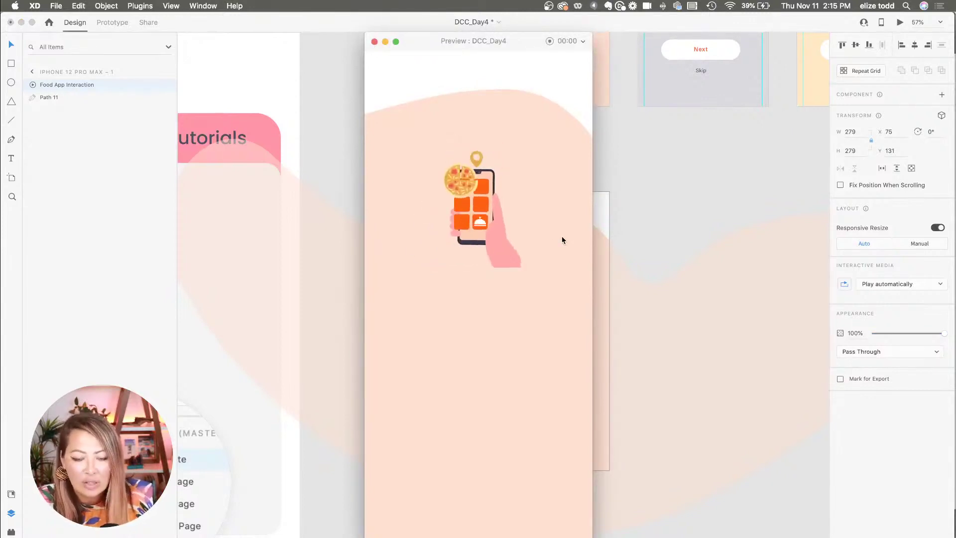
click(374, 42)
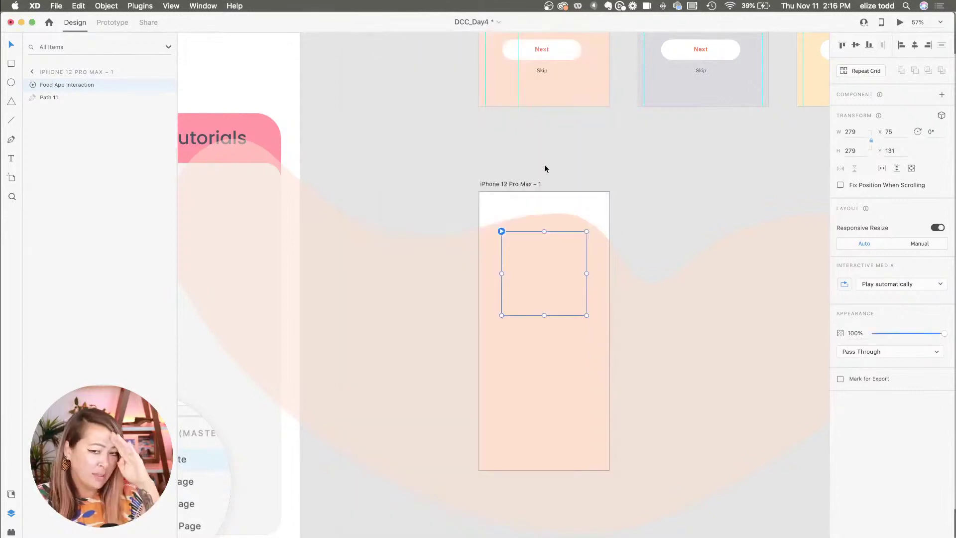
Check the Yummy in One Place heading on Onboard 1 and add "Food for Foodies" text about 267 wide on the new artboard.
scroll(545, 167, up, 3)
scroll(540, 165, down, 2)
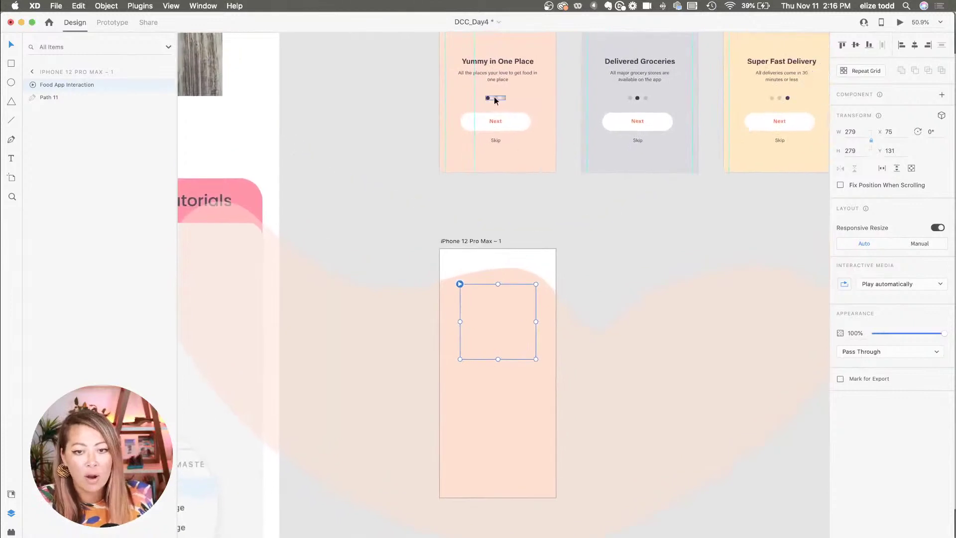
click(494, 70)
scroll(520, 244, down, 2)
scroll(520, 244, right, 1)
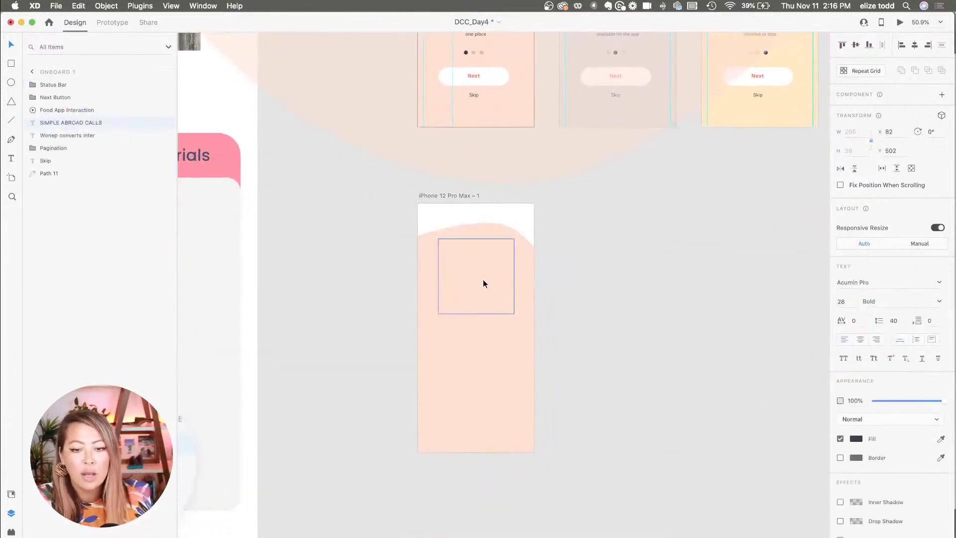
scroll(473, 379, up, 3)
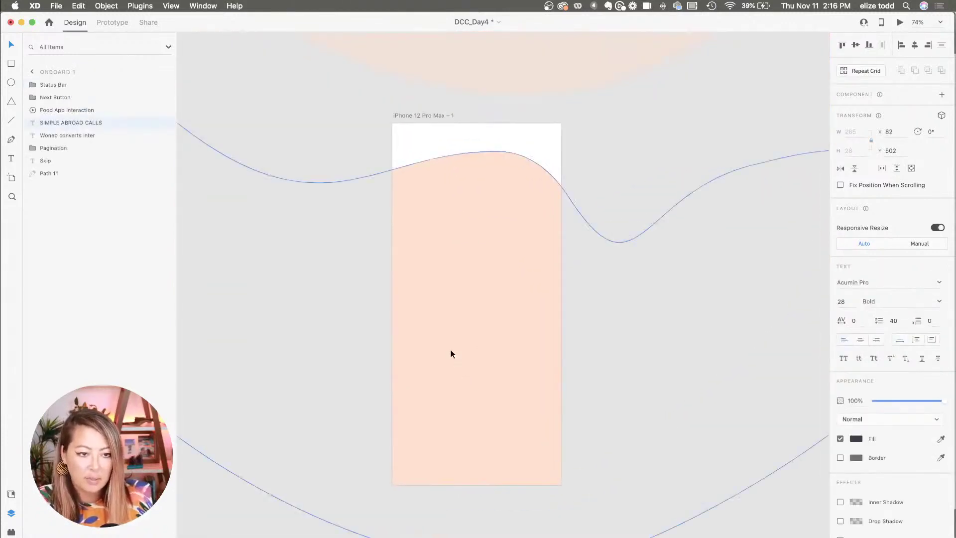
key(t)
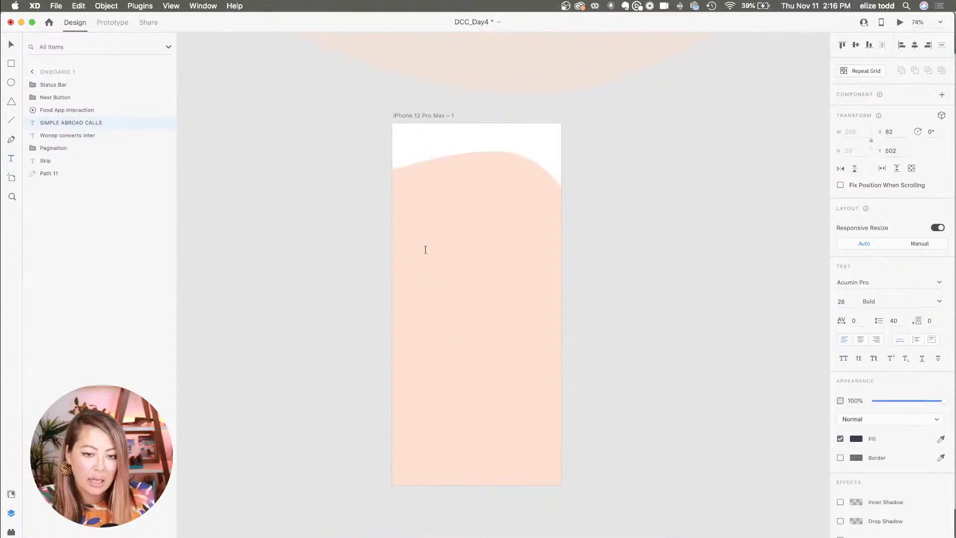
drag(422, 245, 528, 276)
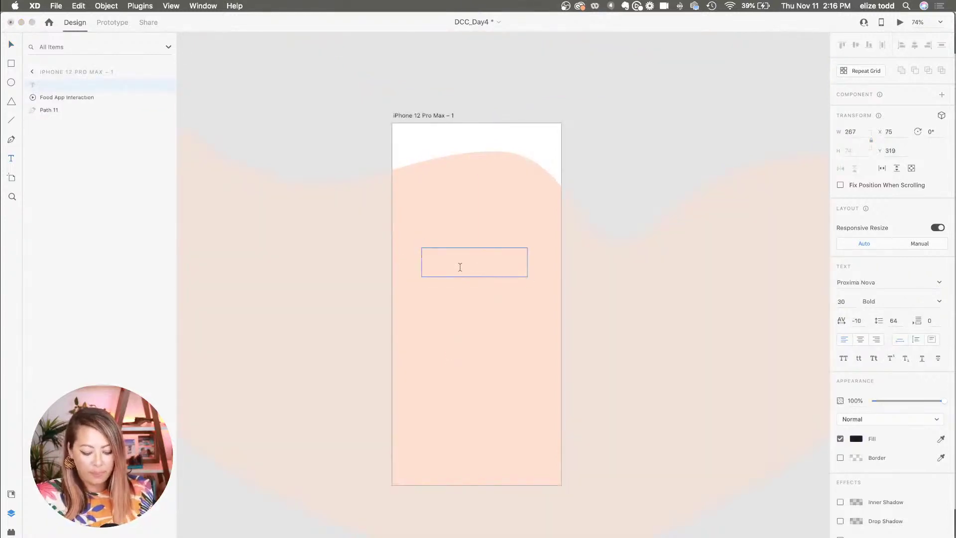
text(Food for)
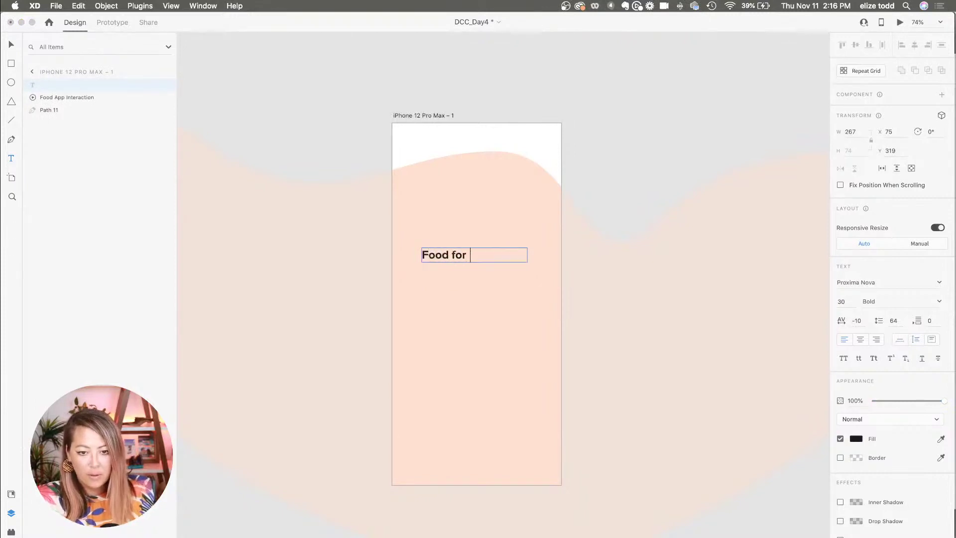
text( Foodies)
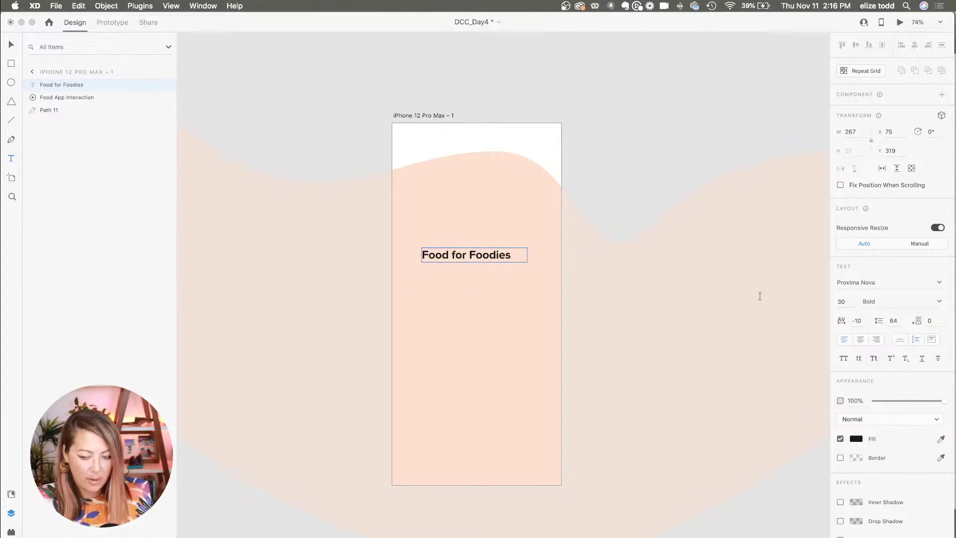
Try to restyle the "Food for Foodies" text in Proxima Nova at size 20.
drag(530, 252, 421, 255)
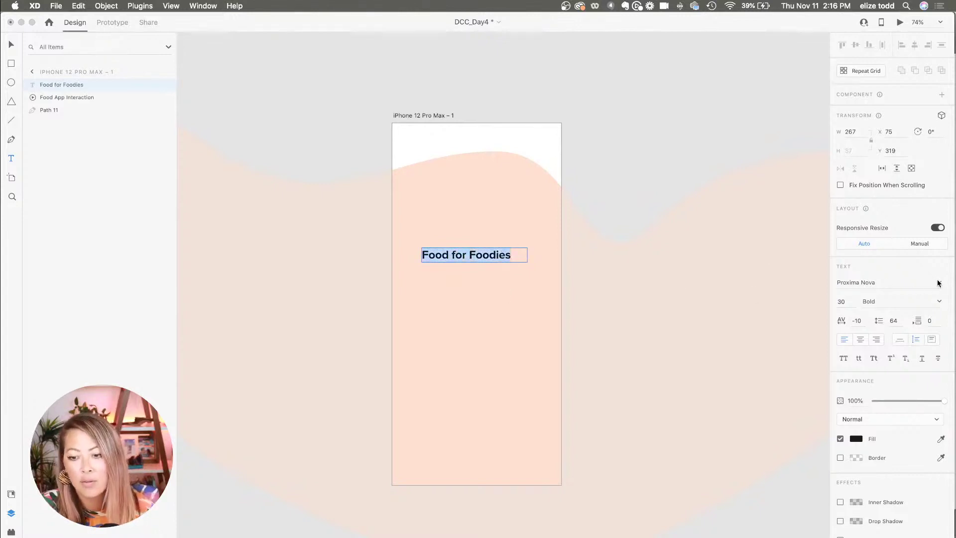
click(929, 283)
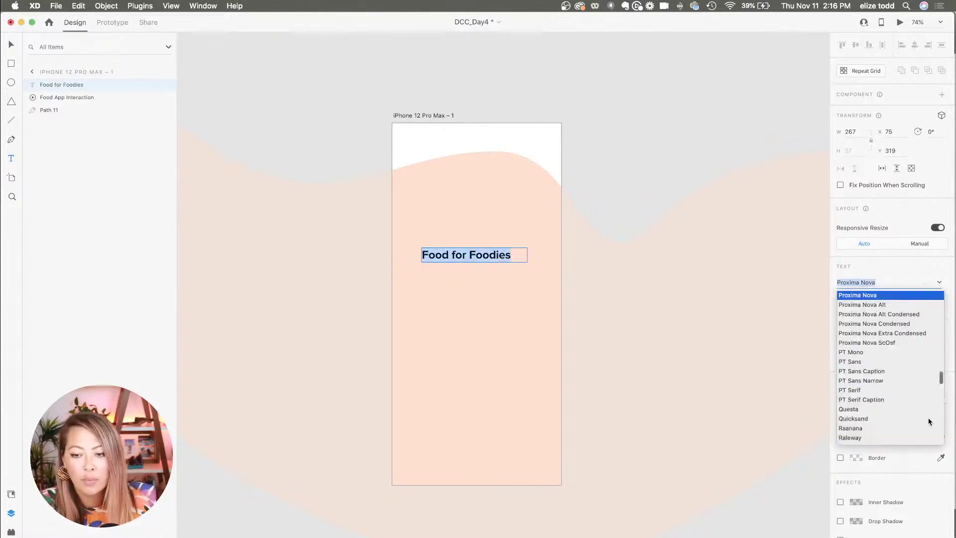
key(Return)
text(2)
key(Tab)
text(2)
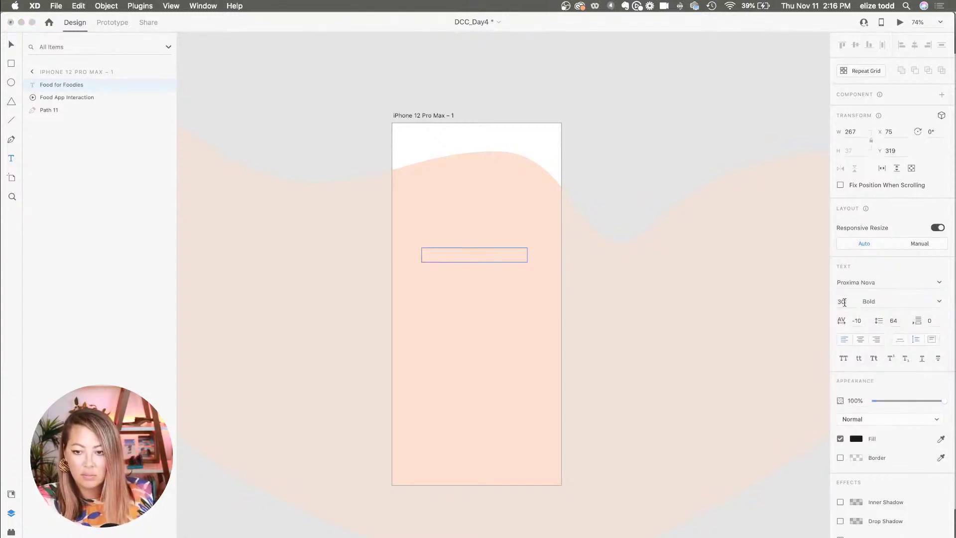
text(0)
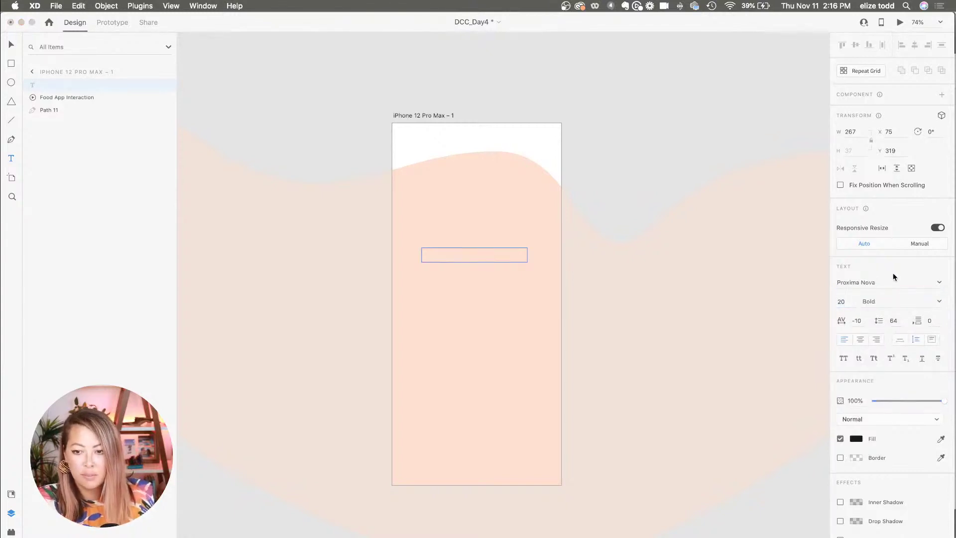
click(506, 292)
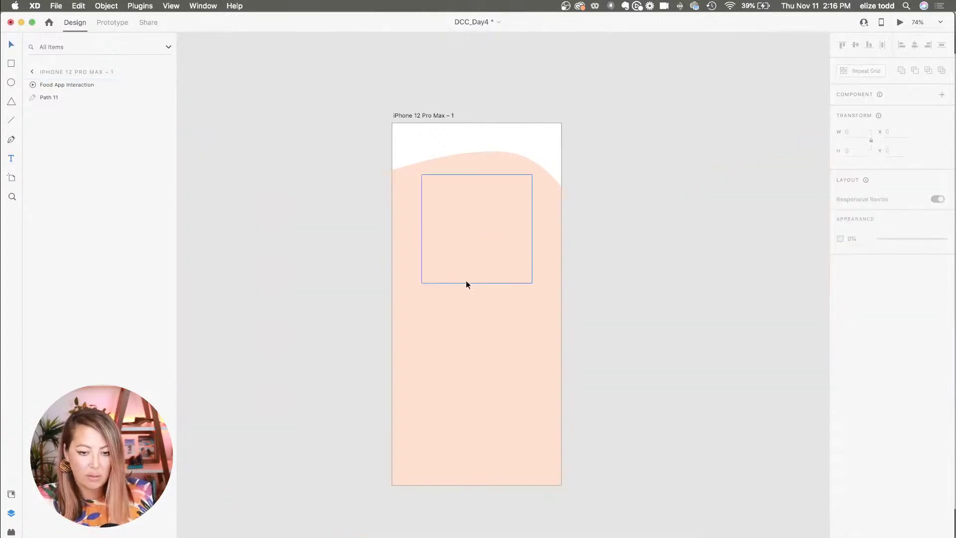
Add a text box about 267 wide just below the phone animation, reading "Food for Foodies".
click(457, 332)
key(t)
drag(419, 311, 524, 341)
text(Food for Foodies)
key(Escape)
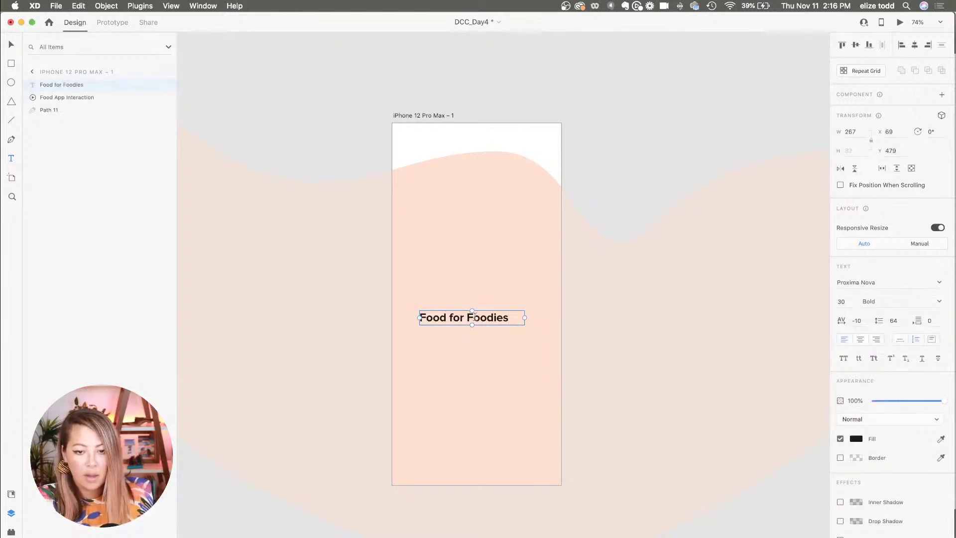
Centre the "Food for Foodies" text box horizontally on the artboard and centre-align its text.
click(914, 45)
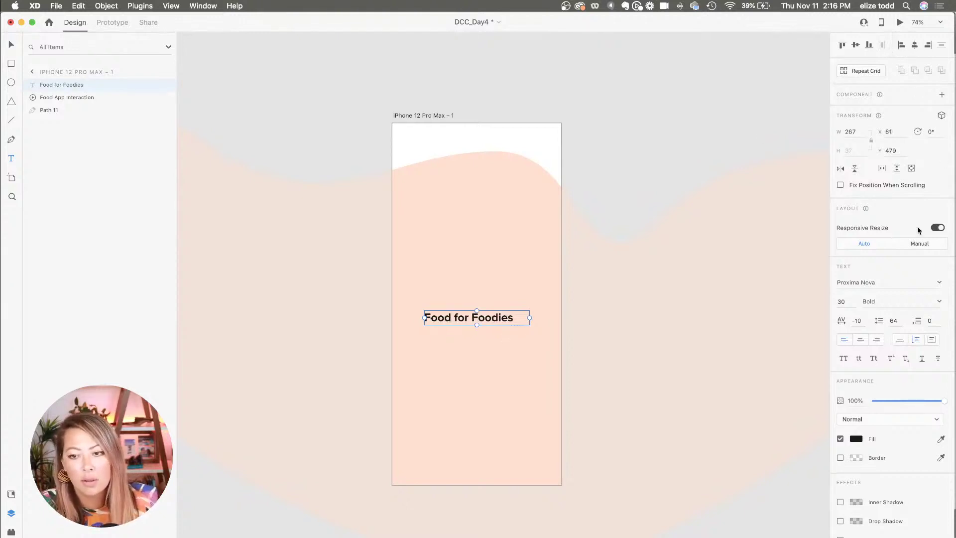
click(860, 339)
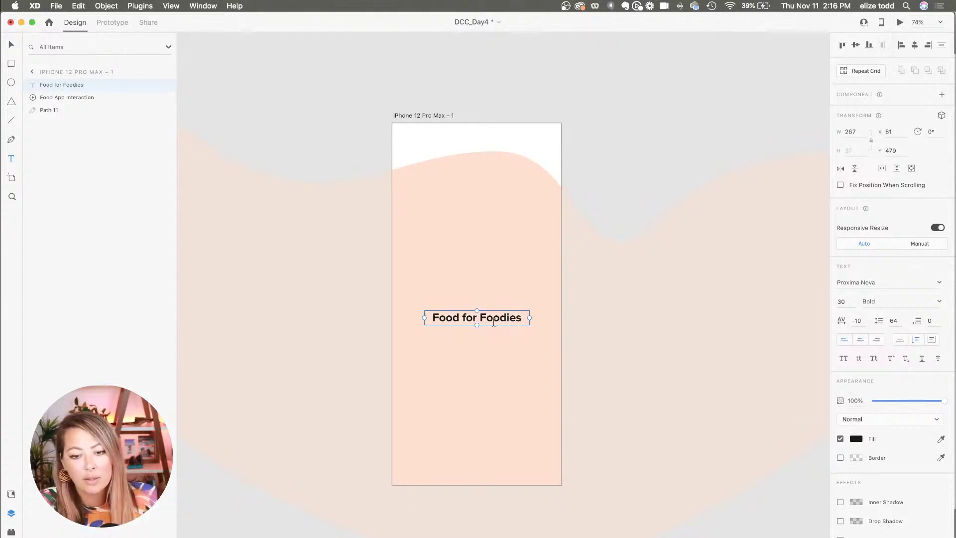
scroll(468, 321, down, 3)
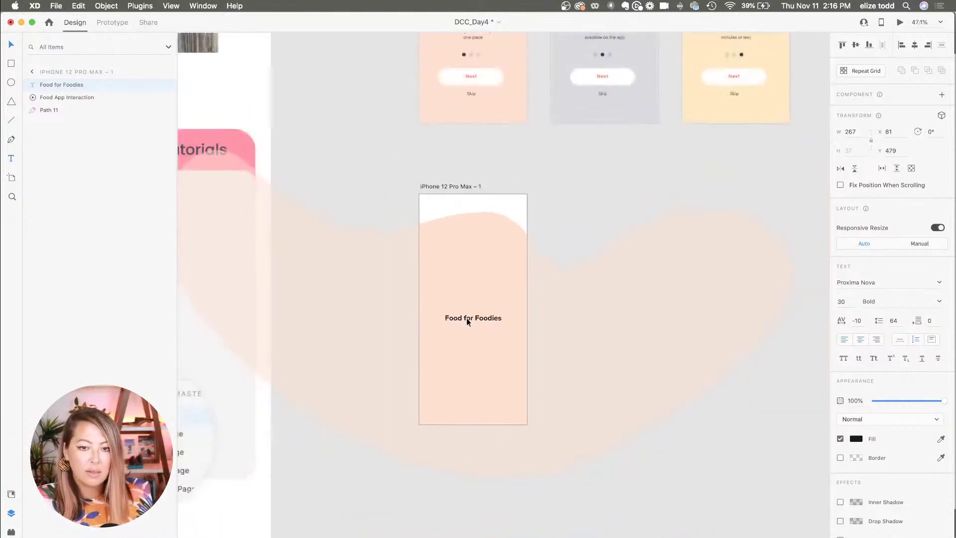
Examine the pagination dots between the description and the Next button on the Onboard 1 artboard.
scroll(464, 114, up, 5)
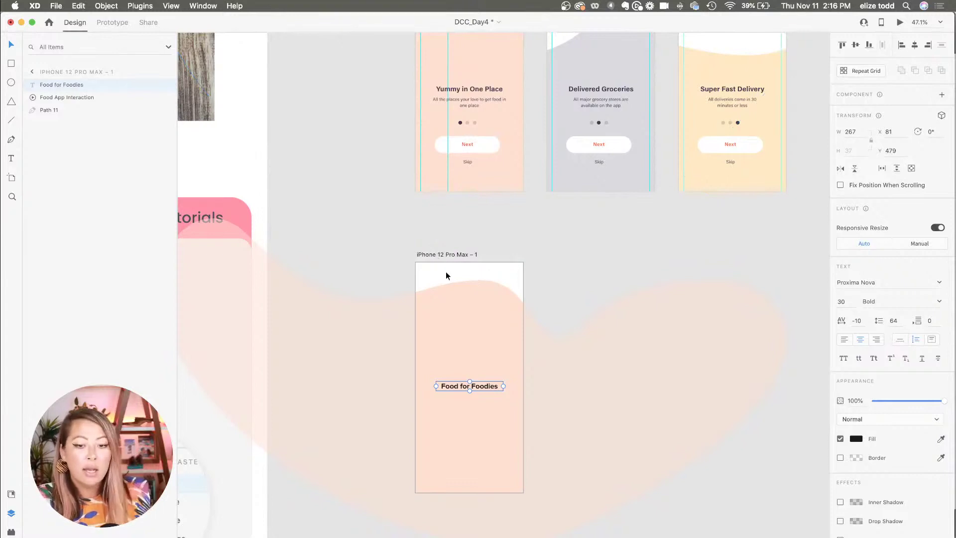
scroll(446, 273, down, 1)
scroll(468, 149, up, 5)
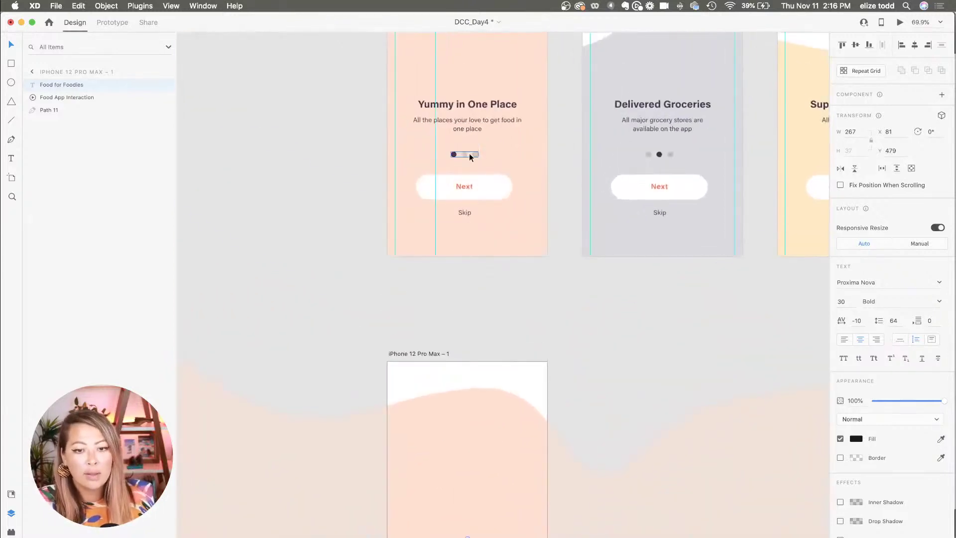
scroll(472, 156, up, 5)
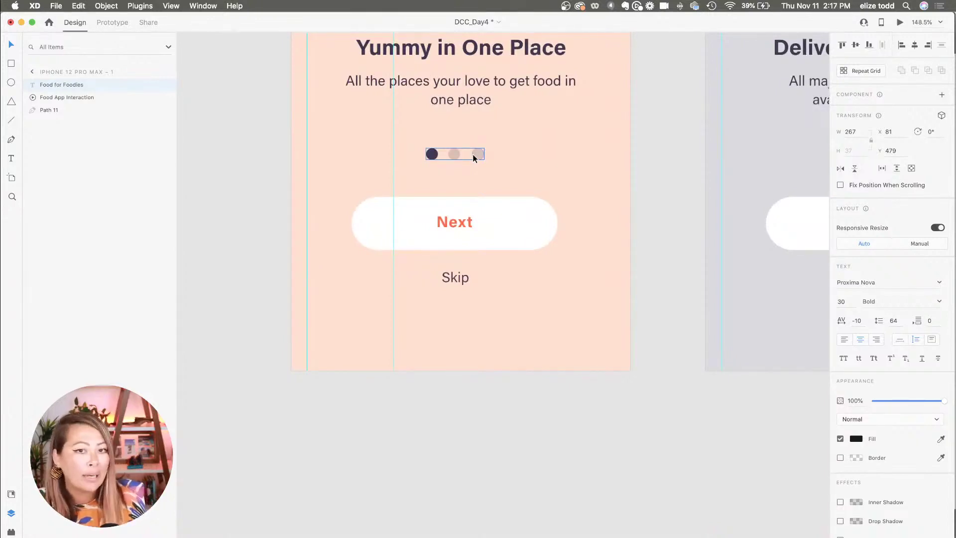
click(473, 154)
scroll(473, 153, down, 10)
scroll(473, 153, down, 5)
scroll(458, 321, up, 5)
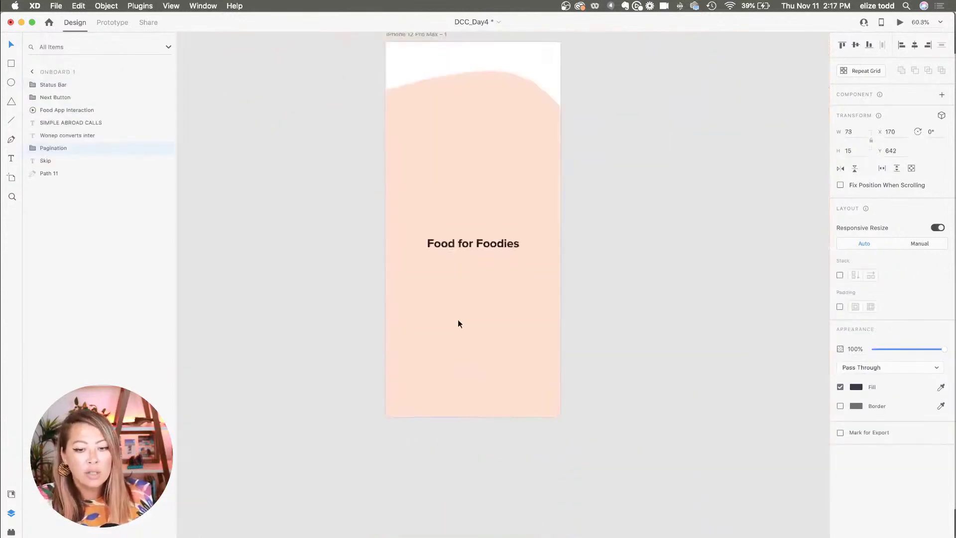
key(e)
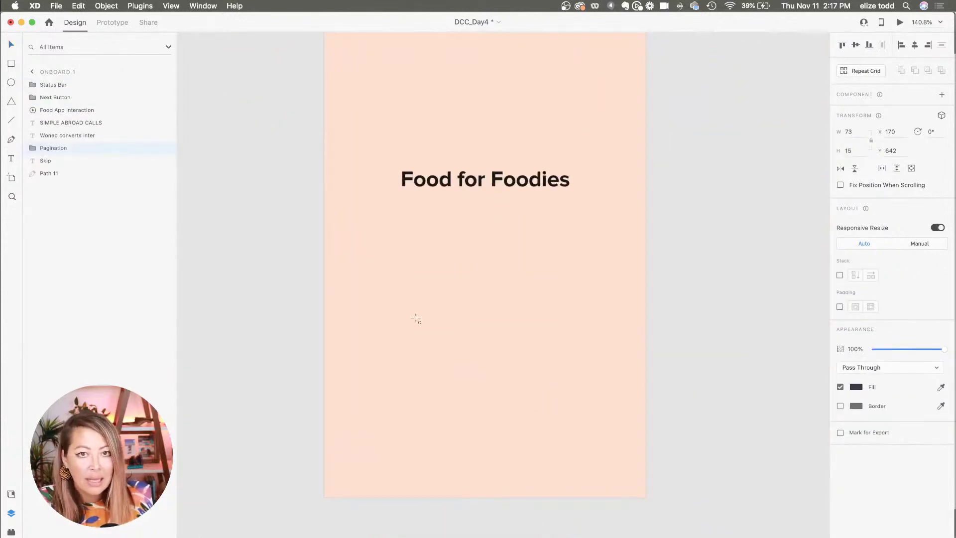
drag(409, 319, 427, 341)
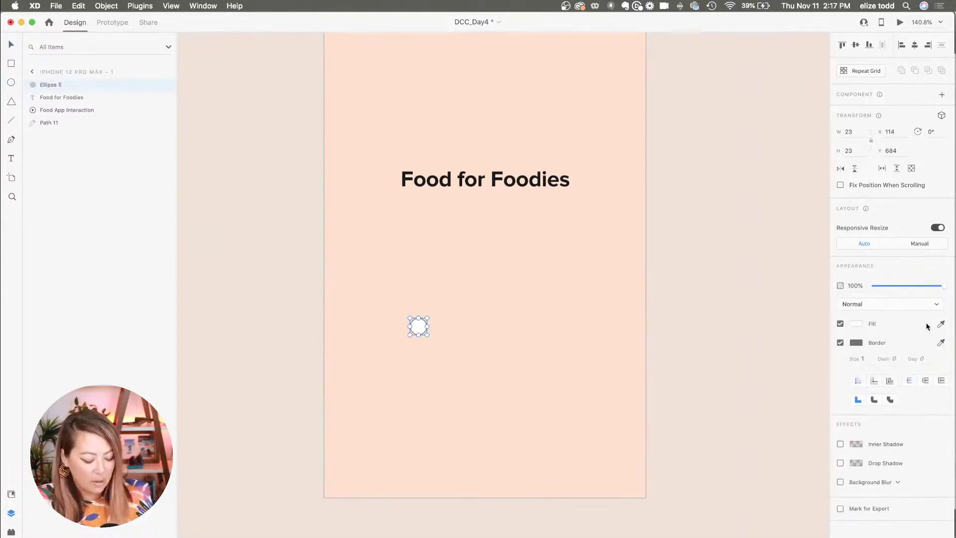
click(839, 342)
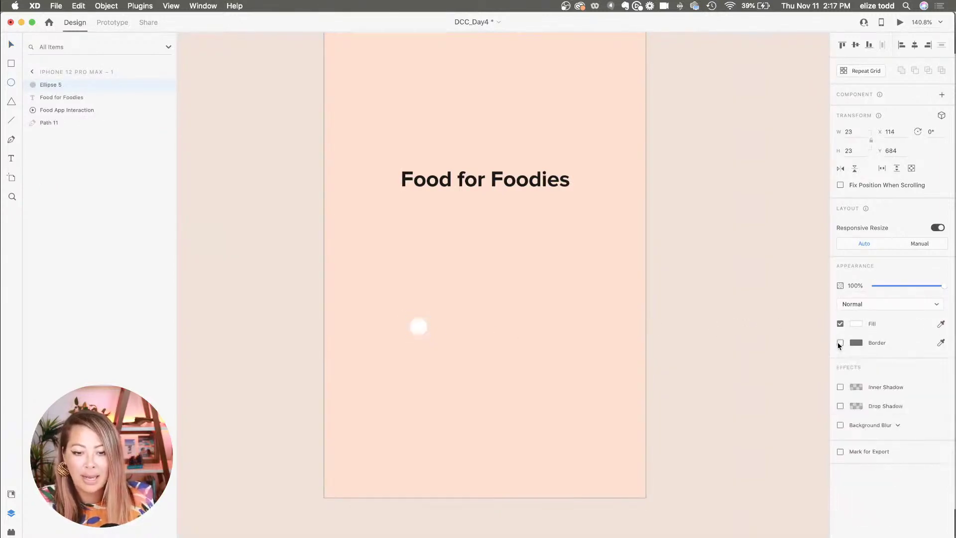
key(e)
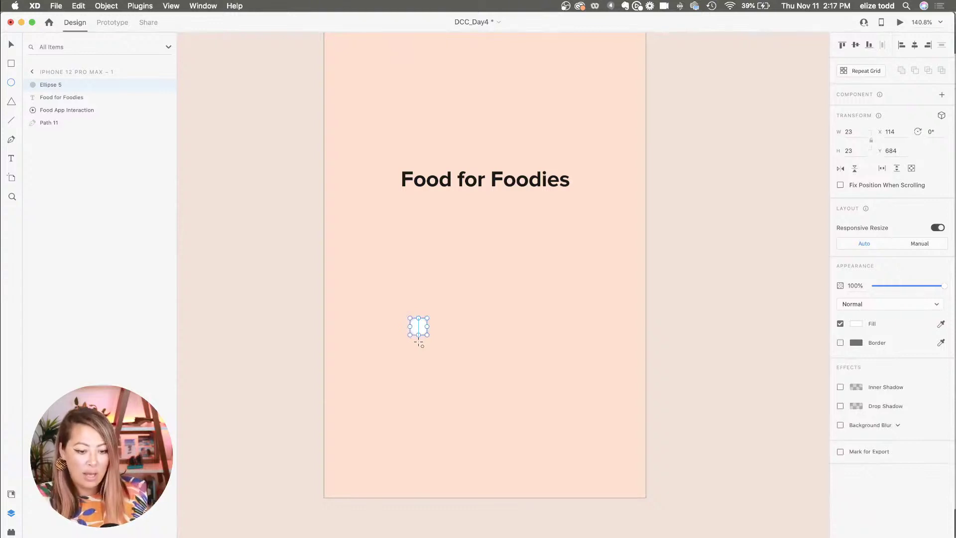
key(super+z)
key(super+z)
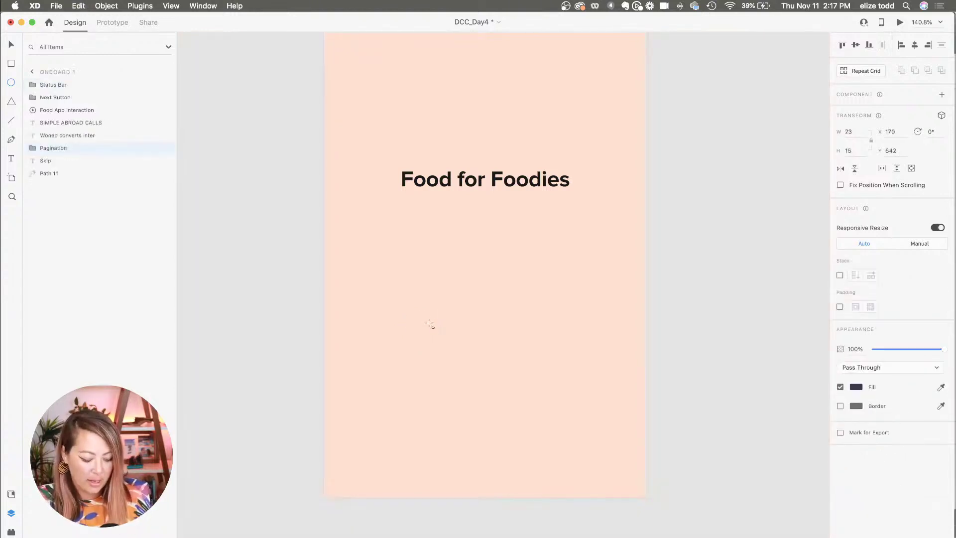
mouse_move(397, 301)
mouse_down()
mouse_move(487, 386)
mouse_move(467, 355)
mouse_move(446, 405)
mouse_move(405, 420)
mouse_move(273, 359)
mouse_move(448, 203)
mouse_move(304, 252)
mouse_move(412, 196)
mouse_move(497, 219)
mouse_move(541, 283)
mouse_move(493, 376)
mouse_up()
key(super+z)
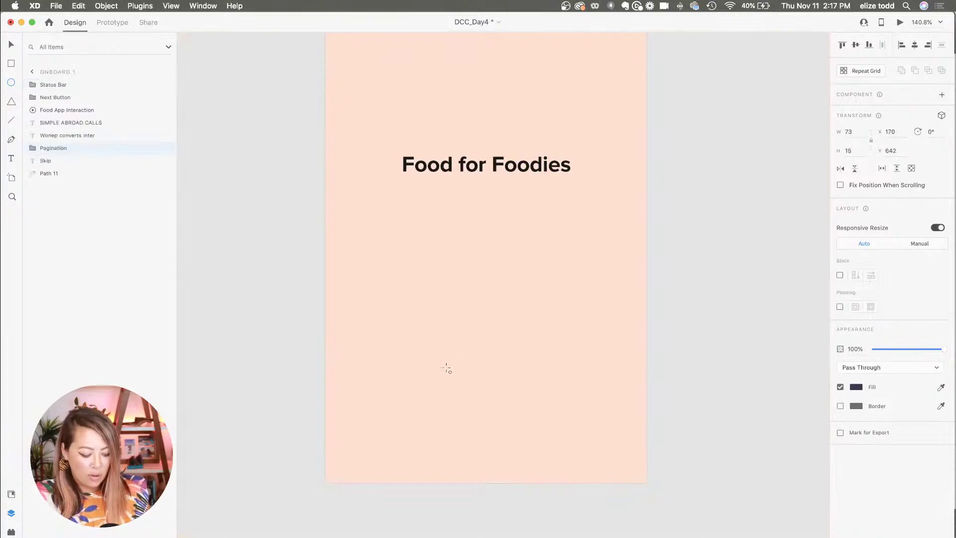
Draw a white circle about 48 wide below the "Food for Foodies" heading, remove its border and shrink it to about 14.
drag(422, 319, 458, 364)
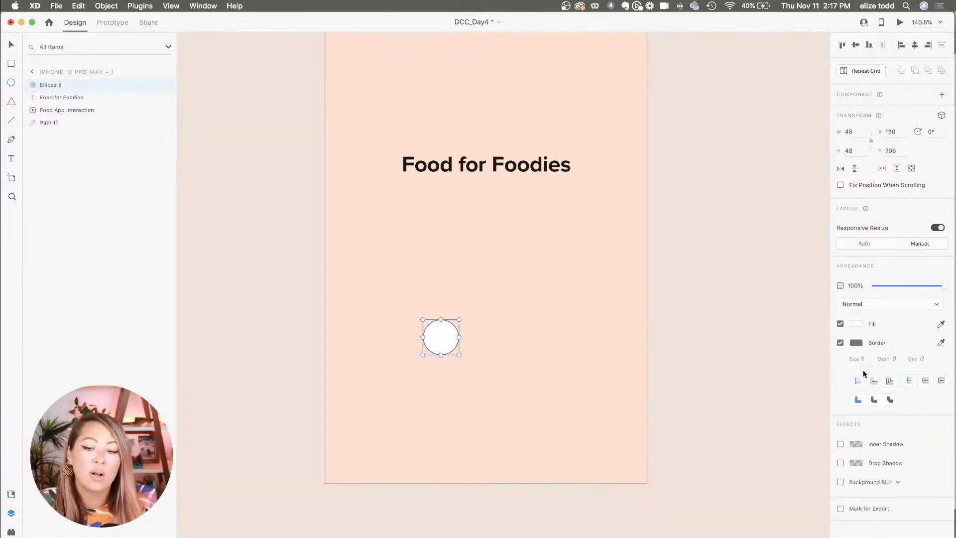
click(839, 342)
key(v)
drag(458, 355, 512, 295)
Duplicate the small white circle twice to form an evenly spaced row of three dots centred on the artboard.
scroll(433, 337, up, 3)
scroll(423, 293, up, 3)
scroll(492, 294, down, 3)
shift+click(466, 294)
shift+click(446, 294)
Fill the first of the three pagination dots with grey #9A9A9A.
click(548, 311)
click(538, 294)
shift+click(559, 296)
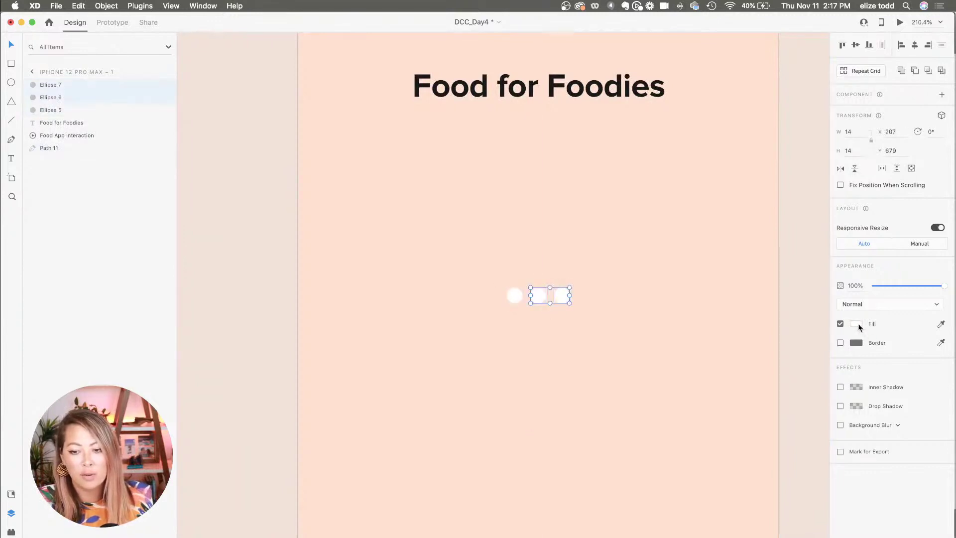
click(510, 294)
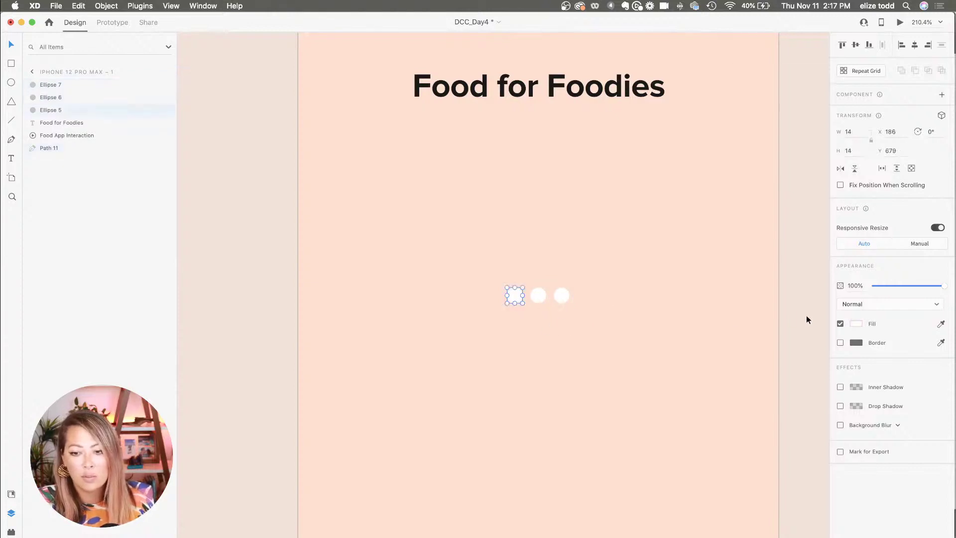
click(858, 325)
click(735, 304)
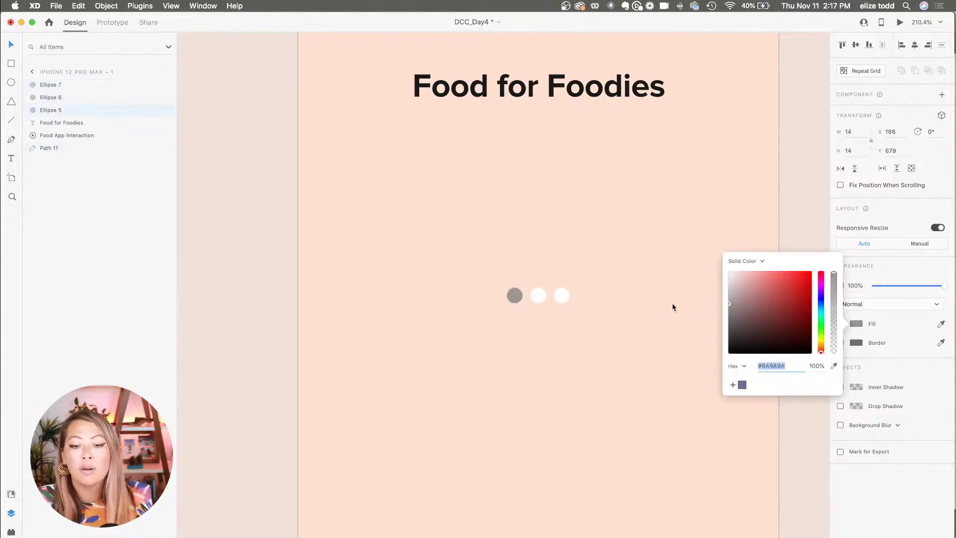
click(576, 345)
Check the text styling of the description below the Yummy in One Place heading on Onboard 1.
scroll(575, 345, down, 5)
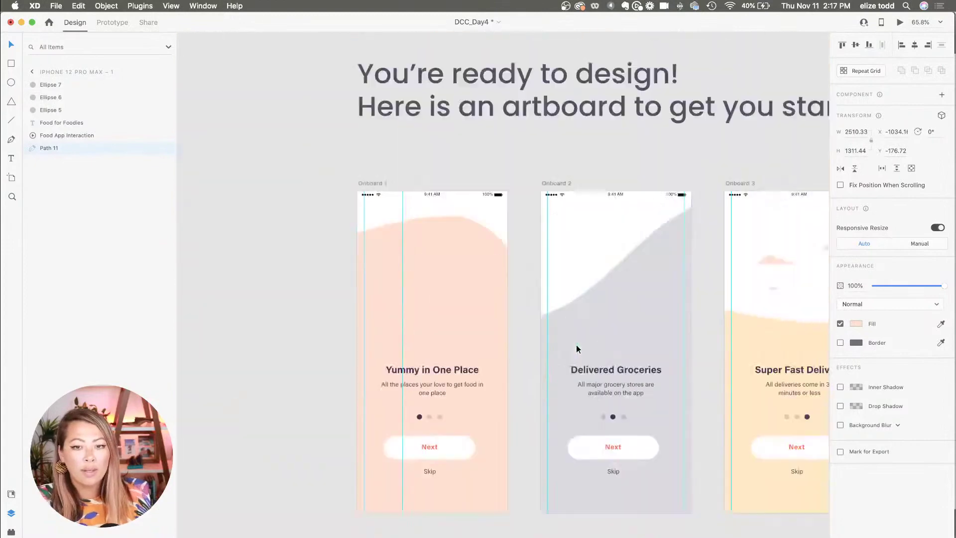
scroll(447, 371, up, 5)
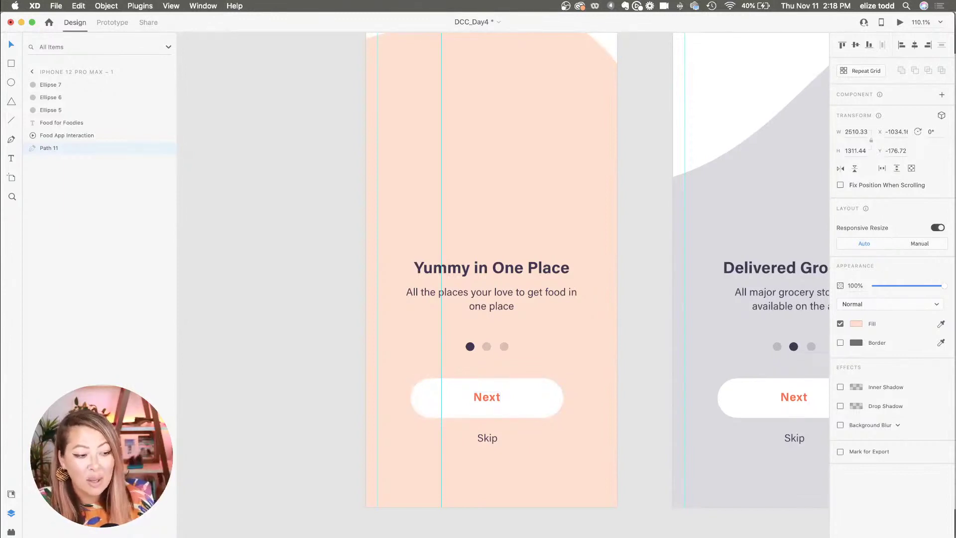
click(536, 298)
scroll(533, 298, down, 5)
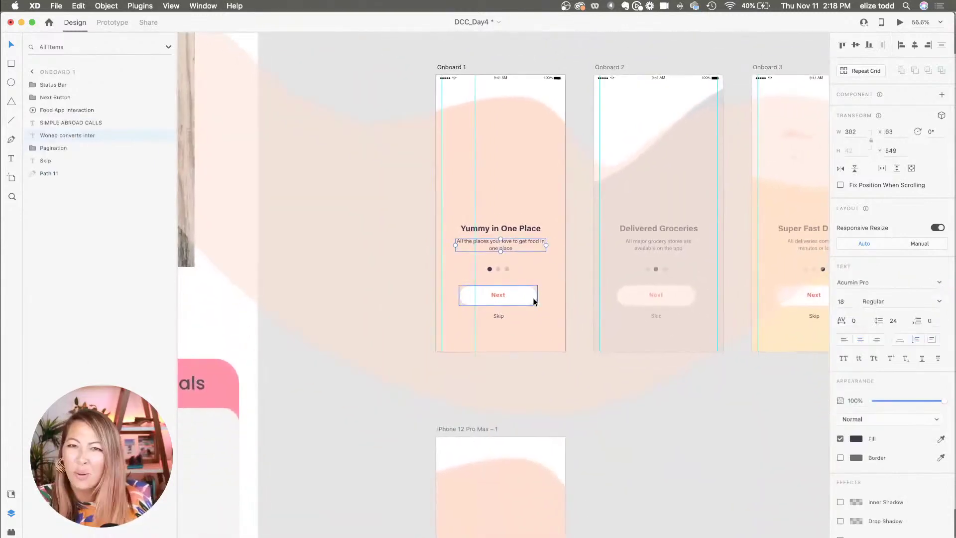
scroll(482, 420, down, 5)
scroll(482, 422, up, 3)
scroll(508, 448, down, 1)
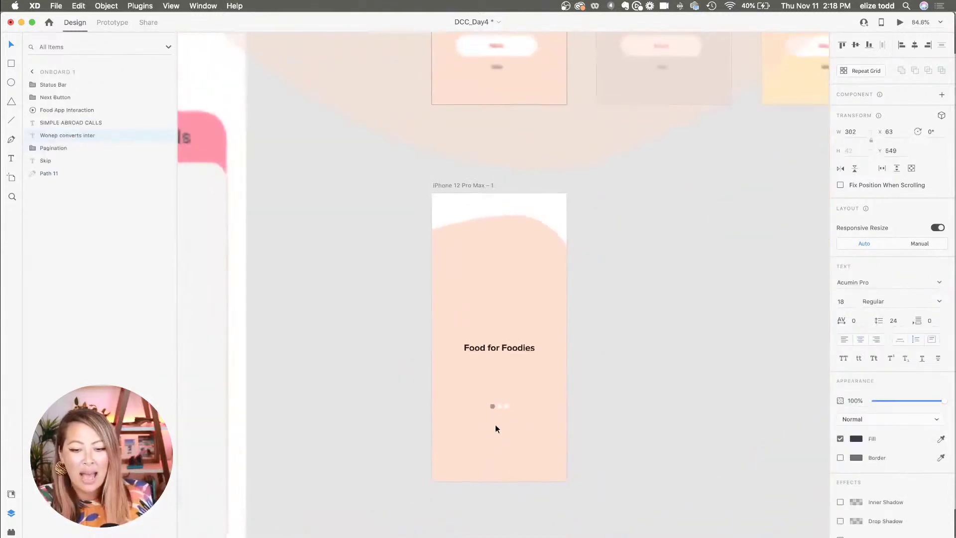
Group the three pagination dots on the iPhone 12 Pro Max artboard.
scroll(503, 407, up, 2)
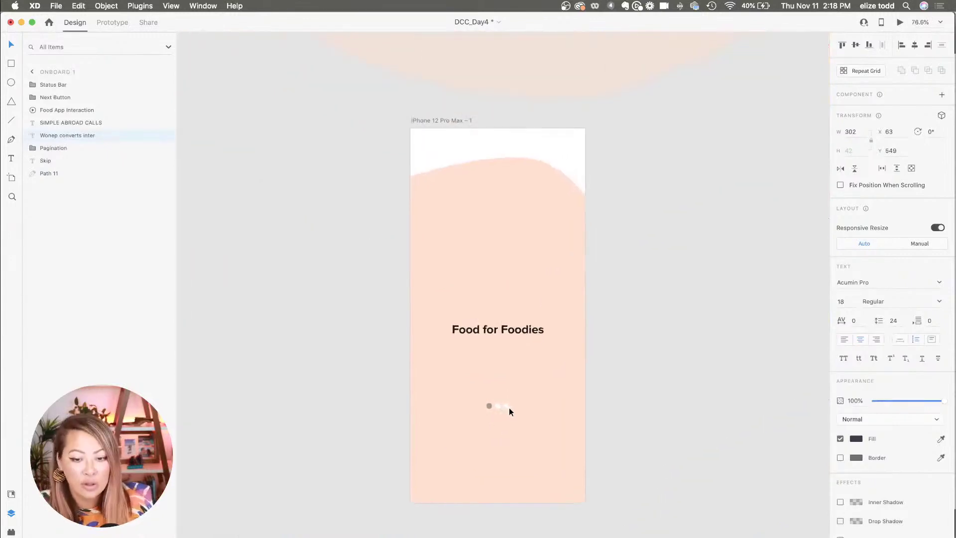
double_click(506, 407)
shift+click(488, 406)
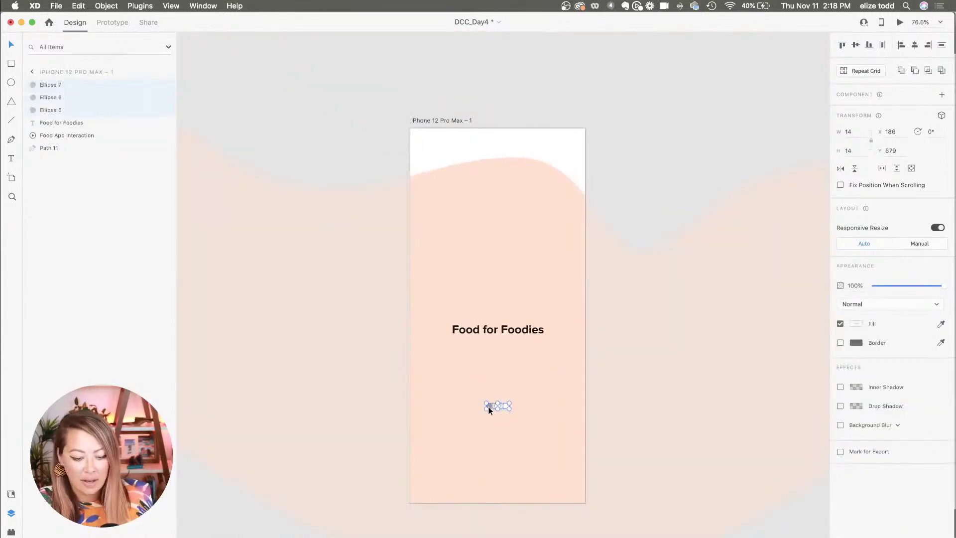
key(super+g)
click(688, 58)
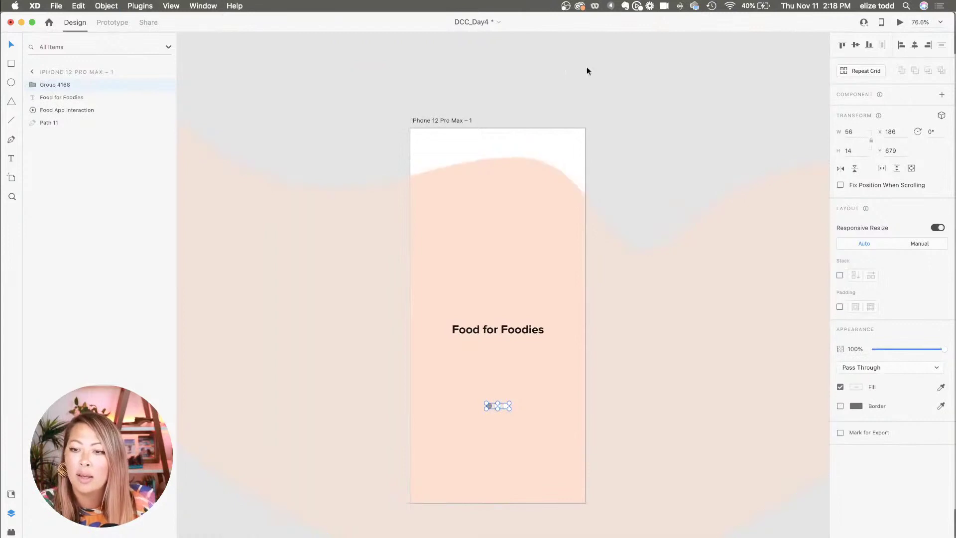
Move the pagination dot group straight up towards the "Food for Foodies" heading, to about Y 607.
scroll(542, 66, down, 3)
scroll(542, 67, up, 3)
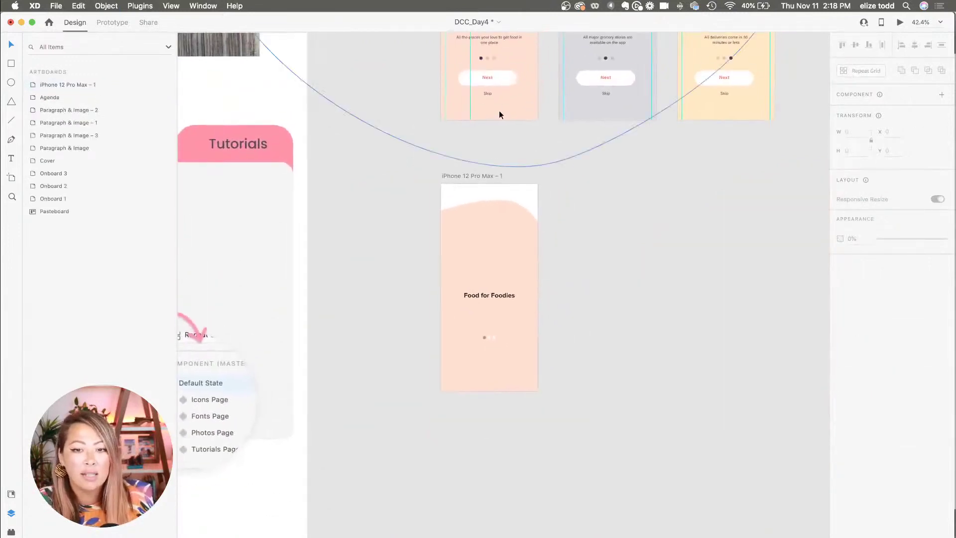
scroll(482, 236, up, 2)
scroll(482, 241, up, 2)
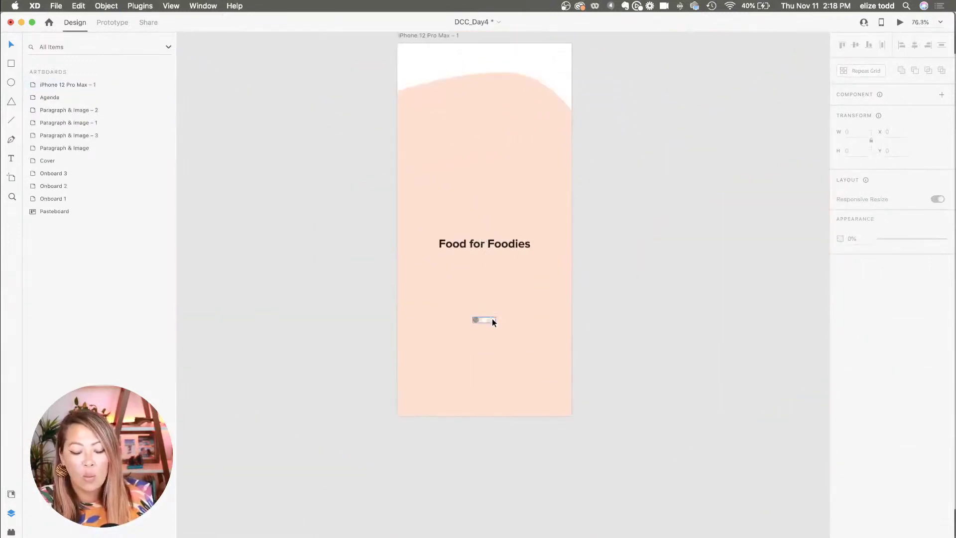
scroll(490, 320, up, 5)
scroll(492, 323, down, 2)
scroll(492, 322, down, 3)
scroll(469, 404, down, 4)
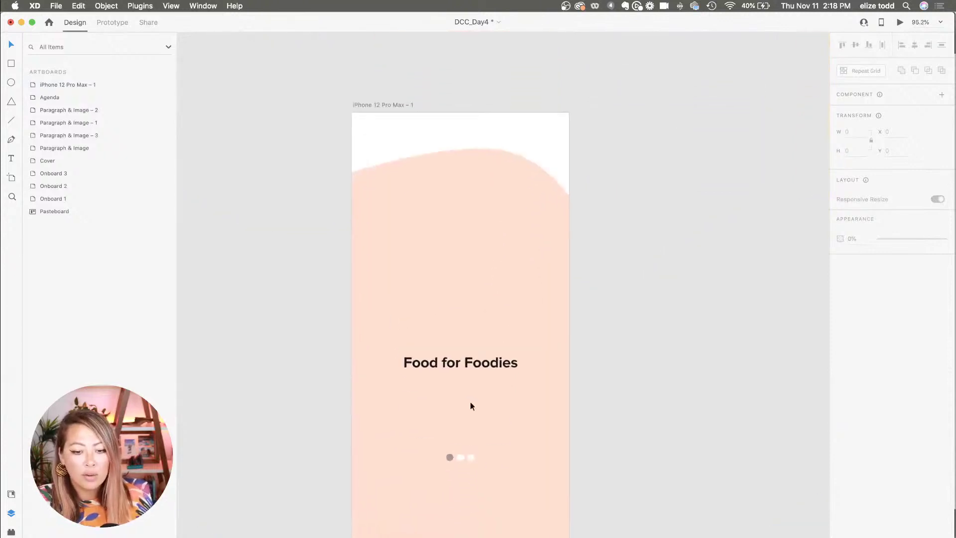
scroll(470, 402, up, 3)
drag(464, 410, 464, 383)
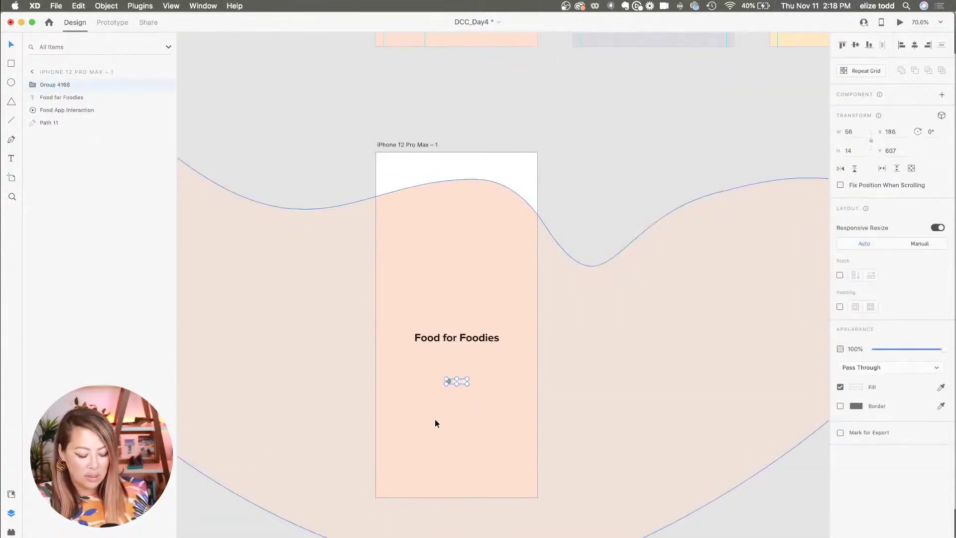
Draw a borderless white button shape about 245 by 63 below the pagination dots, with its corners rounded to 30.
key(r)
drag(406, 397, 499, 428)
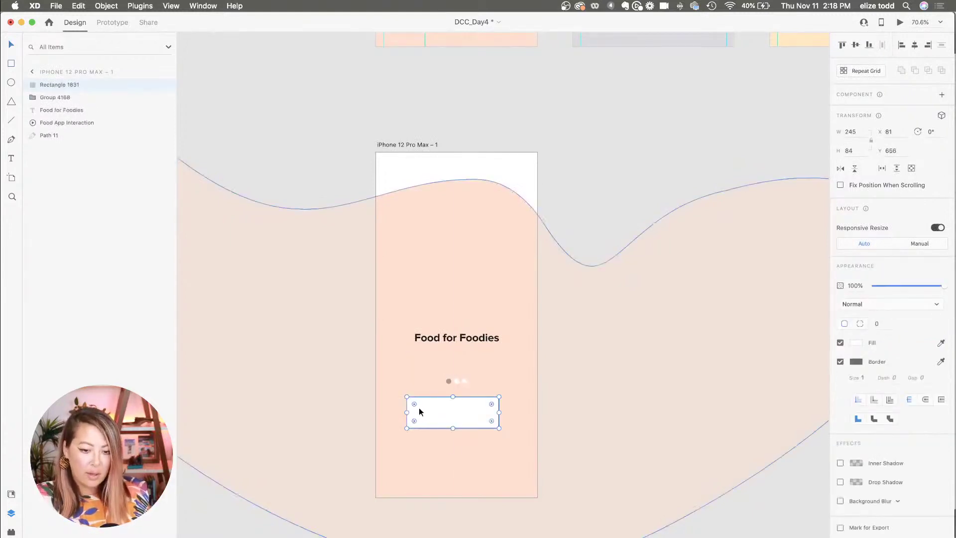
drag(491, 405, 485, 410)
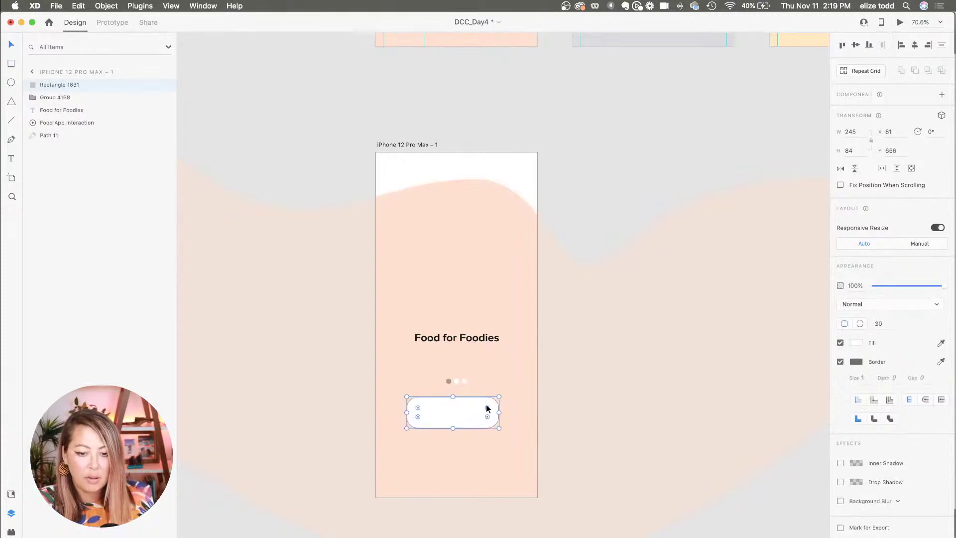
click(840, 362)
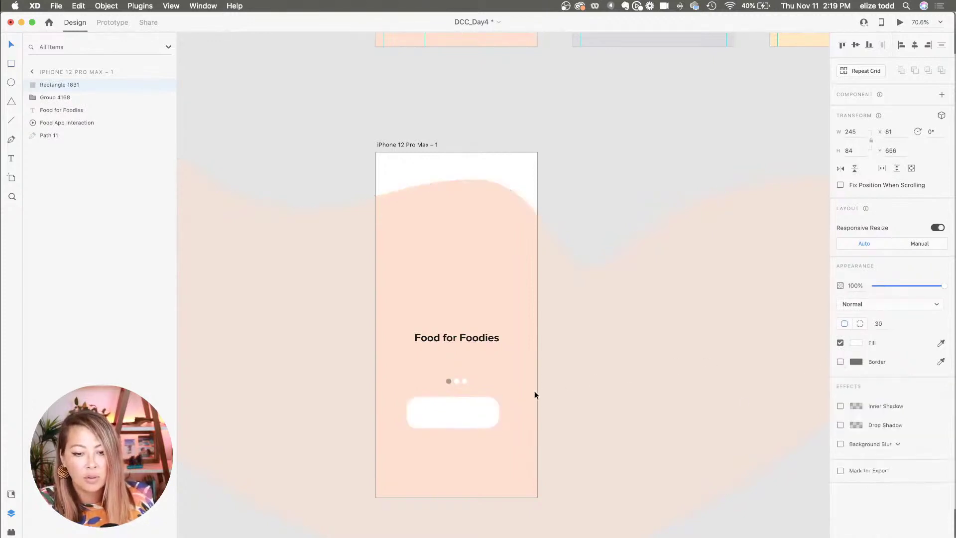
drag(452, 428, 453, 420)
Add a "Next" text label and centre it on the white rounded button.
key(t)
click(442, 402)
text(Next)
key(Escape)
scroll(452, 406, up, 5)
drag(434, 404, 454, 413)
Group the "Next" label with its button shape and centre the group on the artboard at about X 92, Y 674.
shift+click(512, 414)
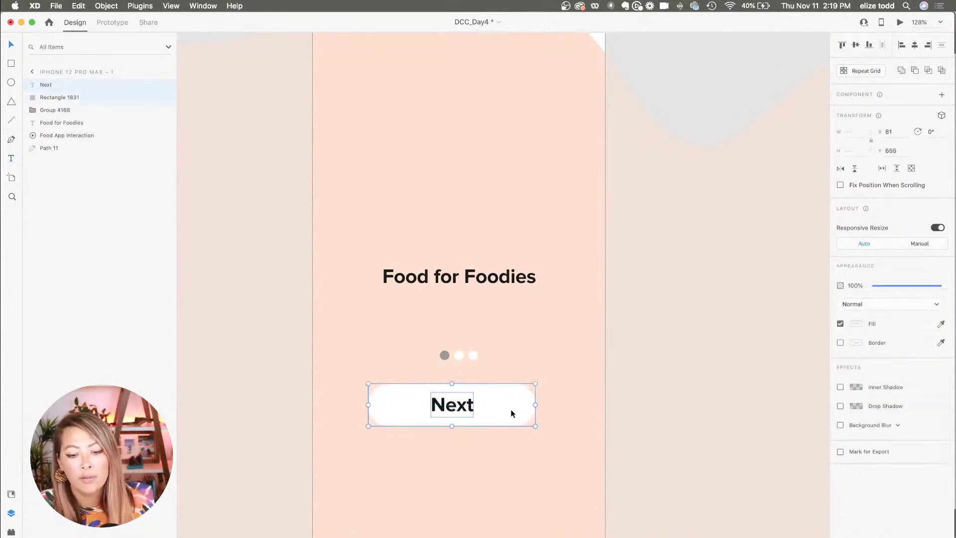
key(cmd+g)
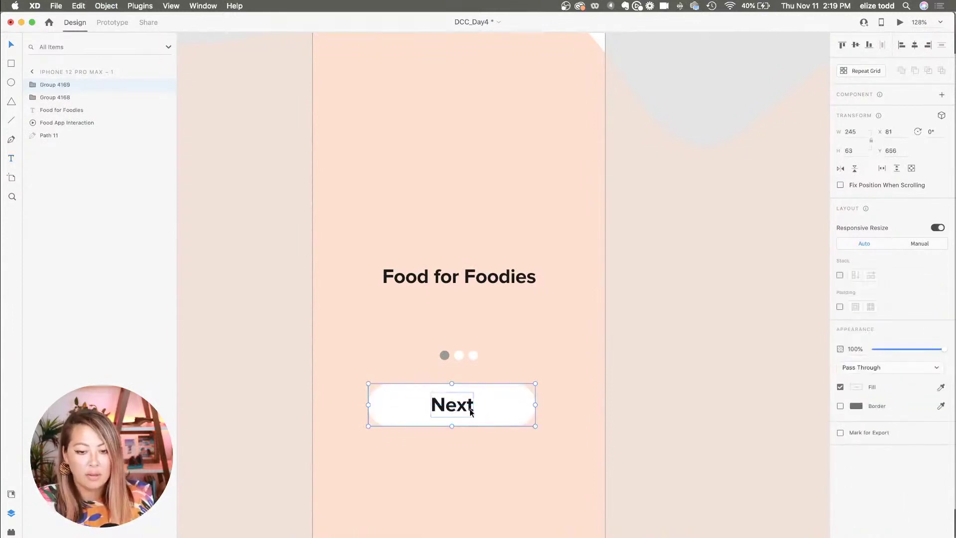
scroll(461, 410, down, 3)
drag(459, 416, 463, 421)
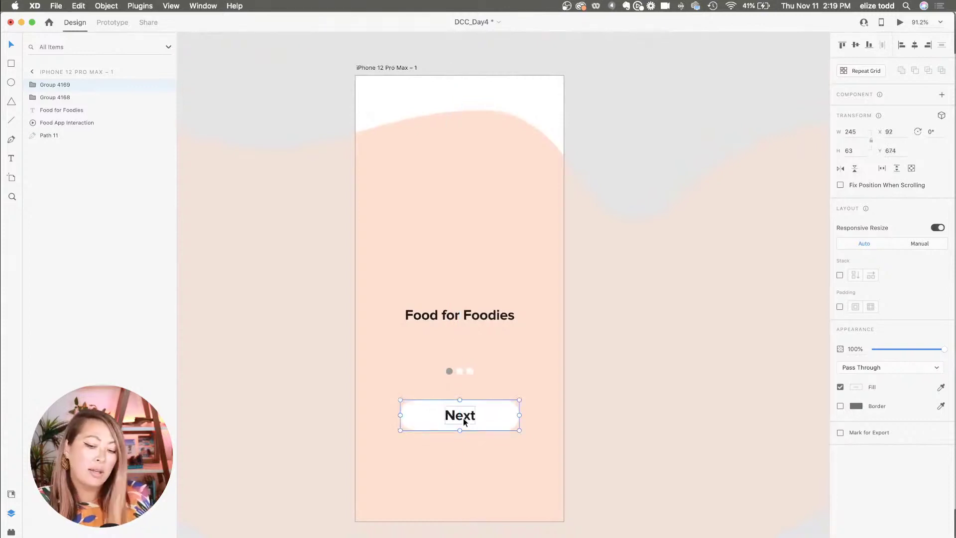
right_click(456, 420)
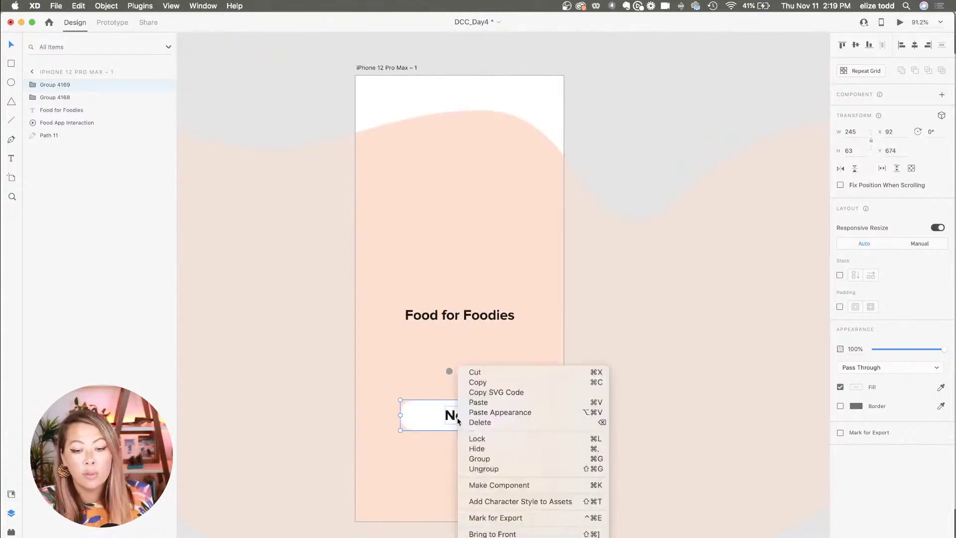
click(423, 449)
right_click(425, 449)
click(449, 450)
key(super+z)
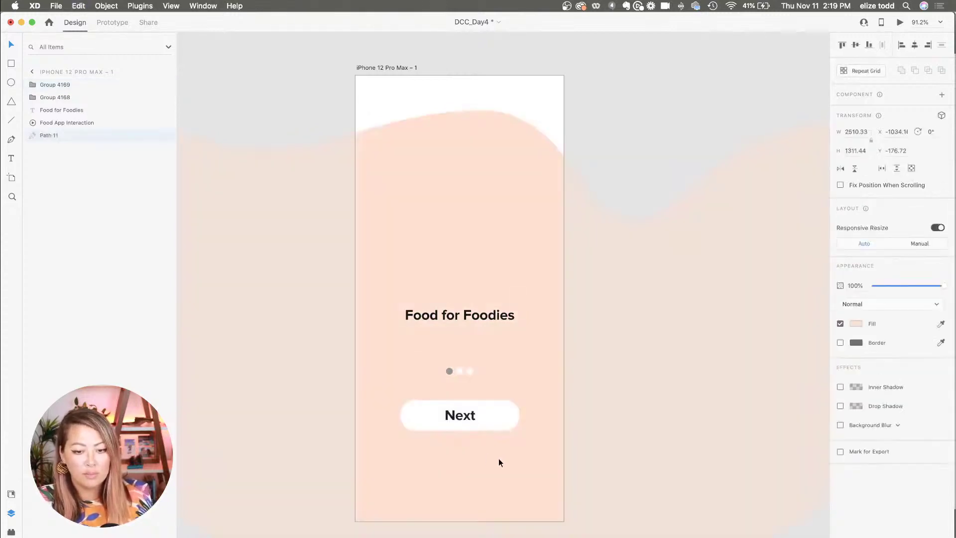
Add a second "Next" text label below the white button, set it to Regular at size 22, and move it to about X 192.
click(449, 456)
text(Next)
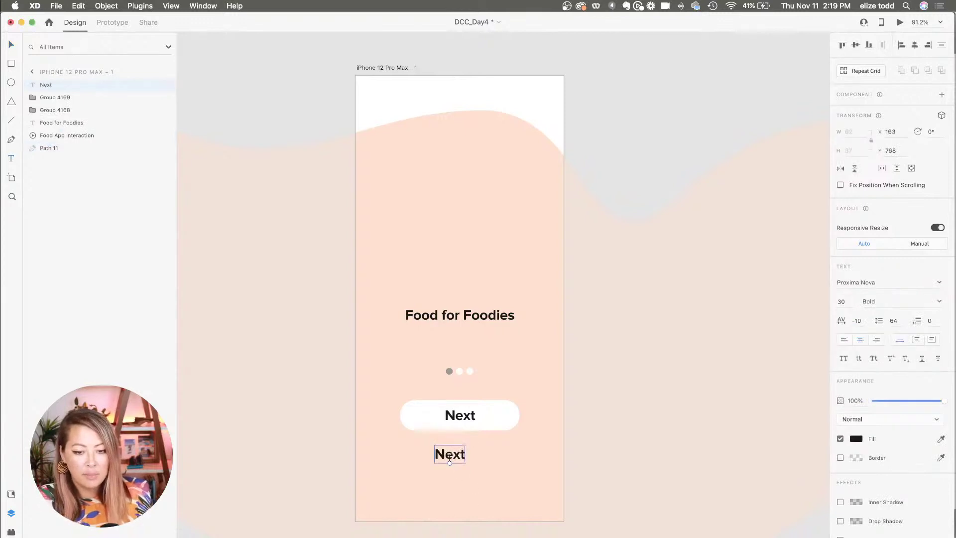
key(super+alt+v)
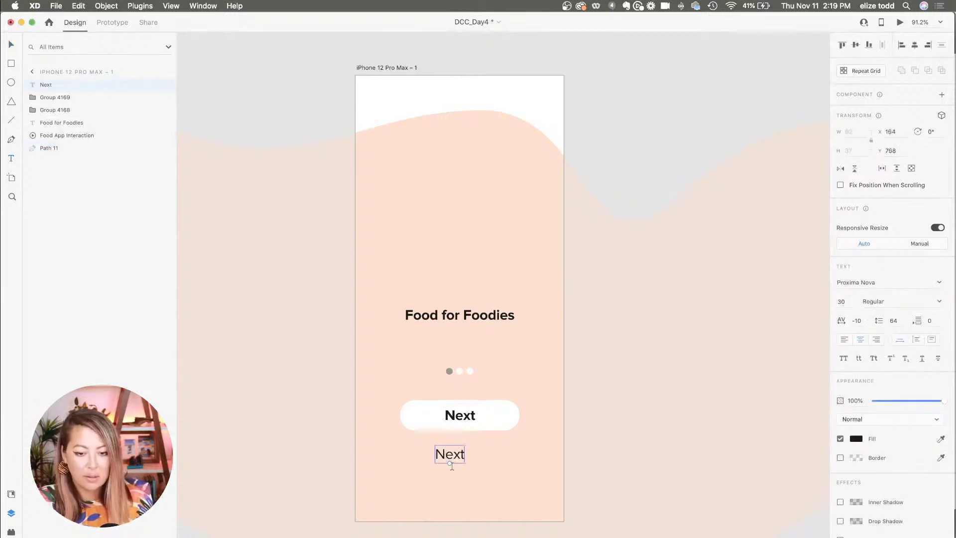
key(super+shift+comma)
key(super+shift+comma)
key(super+shift+comma)
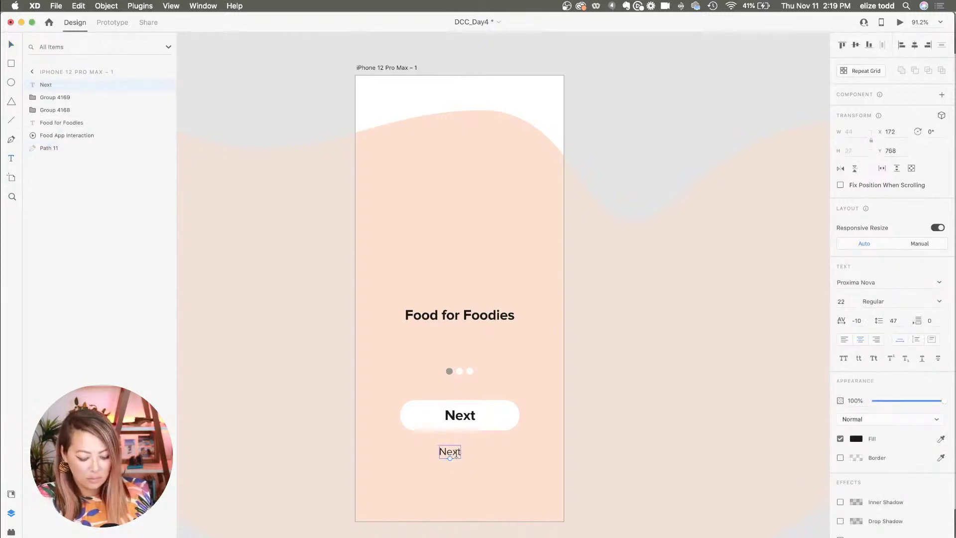
drag(454, 451, 465, 454)
Preview the iPhone 12 Pro Max – 1 artboard with its food animation playing, and close the preview.
scroll(464, 451, down, 5)
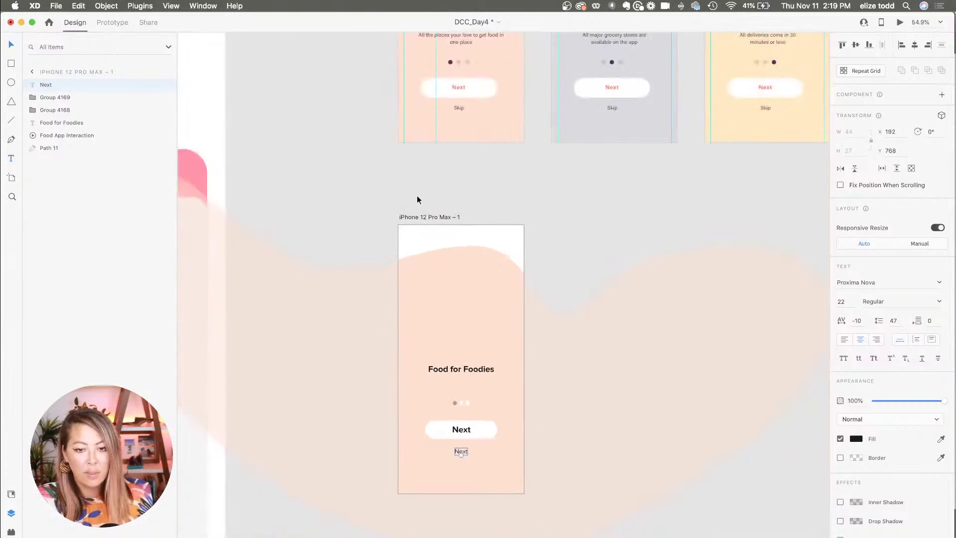
click(419, 216)
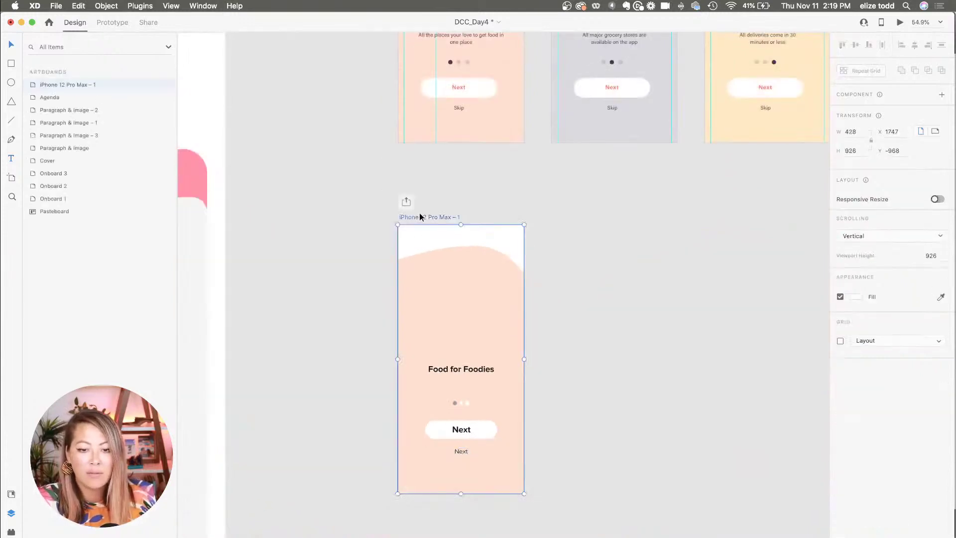
click(900, 23)
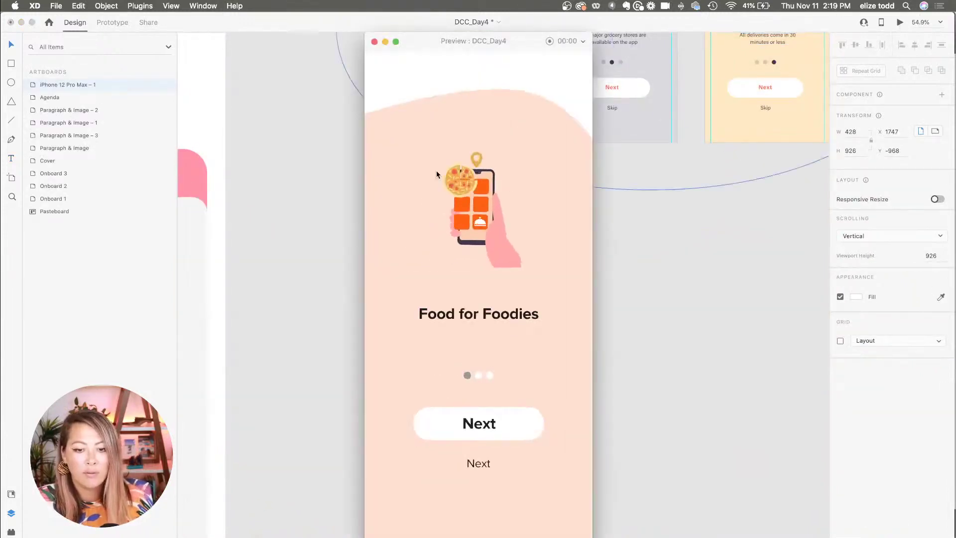
click(377, 44)
Duplicate the iPhone 12 Pro Max – 1 artboard beside the original at about X 2270 and remove the food animation from the copy.
scroll(324, 191, down, 5)
drag(393, 205, 486, 206)
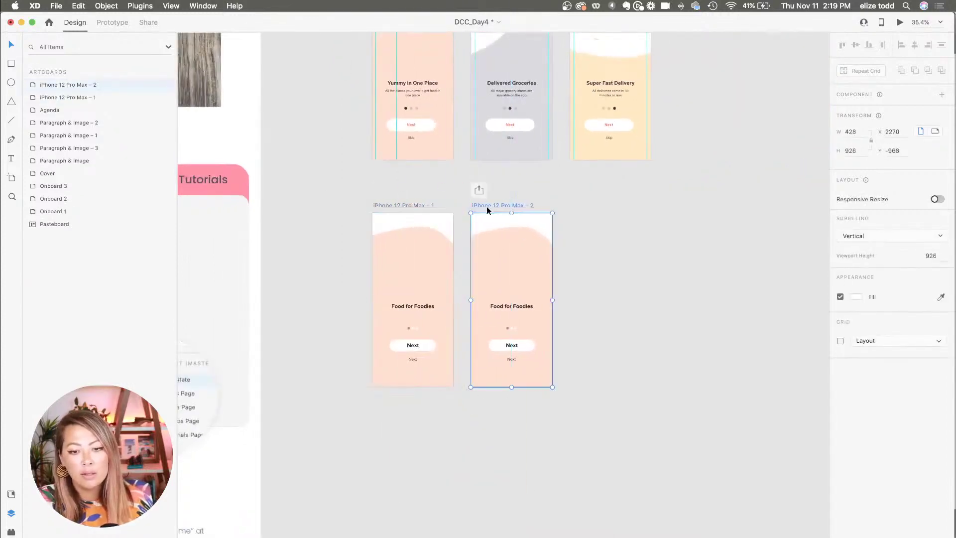
scroll(483, 256, up, 2)
key(super+v)
scroll(507, 253, down, 3)
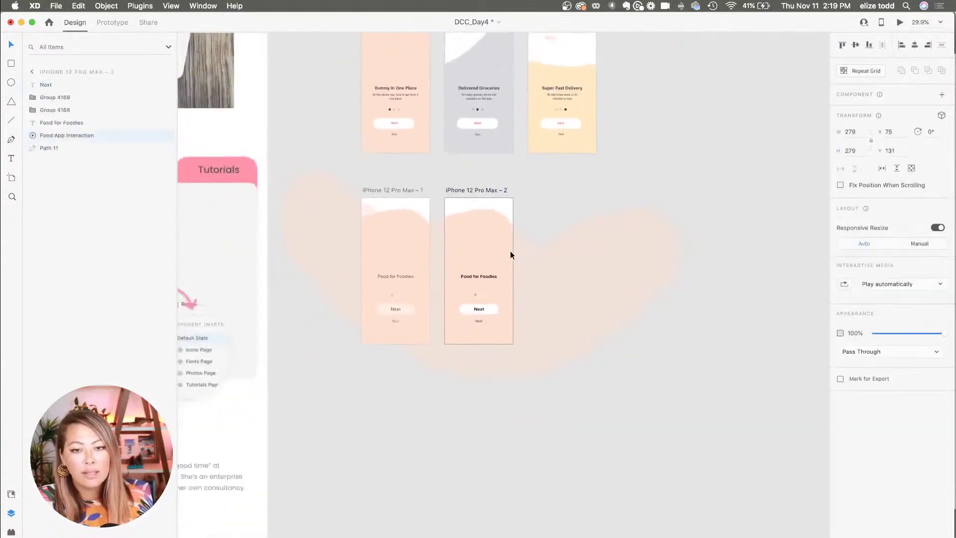
Move the duplicated artboard's organic background shape to about X -1536, Y -158 and fill it with the #DBDADF document colour.
click(516, 257)
mouse_move(526, 259)
mouse_down()
mouse_move(583, 262)
mouse_move(554, 271)
mouse_move(447, 261)
mouse_move(440, 250)
mouse_move(510, 267)
mouse_up()
scroll(446, 252, down, 3)
scroll(446, 252, up, 3)
click(10, 494)
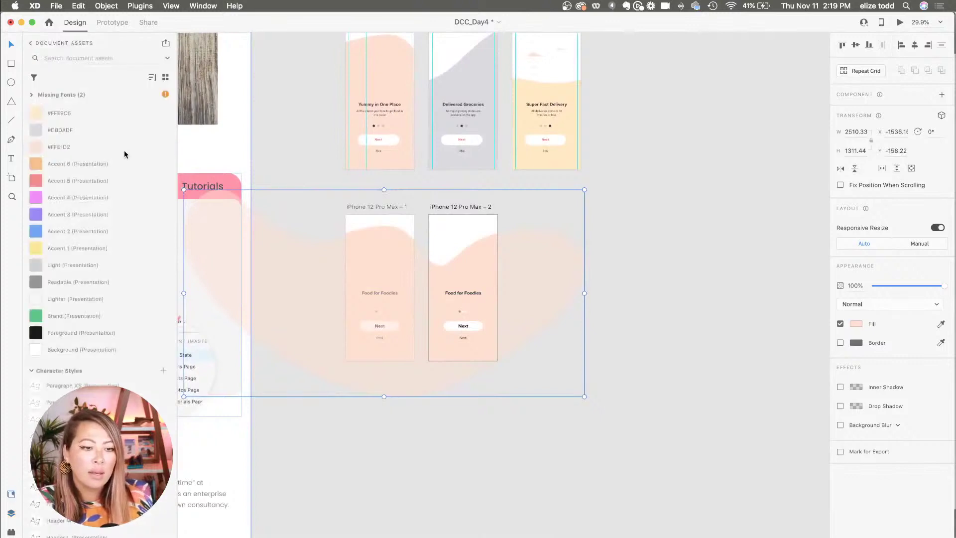
click(102, 131)
click(587, 317)
Copy the grocery animation from the Onboard 2 artboard and paste it into the iPhone 12 Pro Max – 2 artboard.
scroll(491, 270, up, 3)
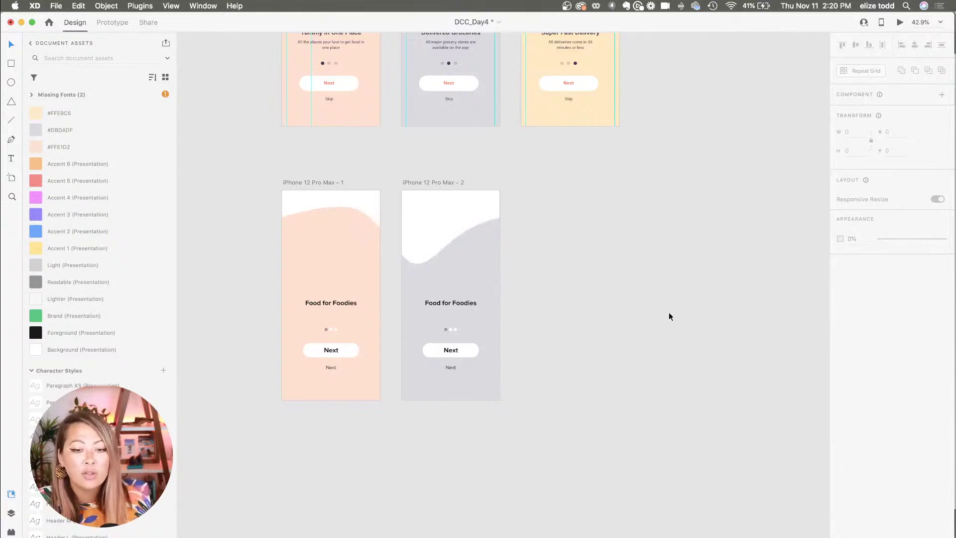
scroll(440, 307, up, 1)
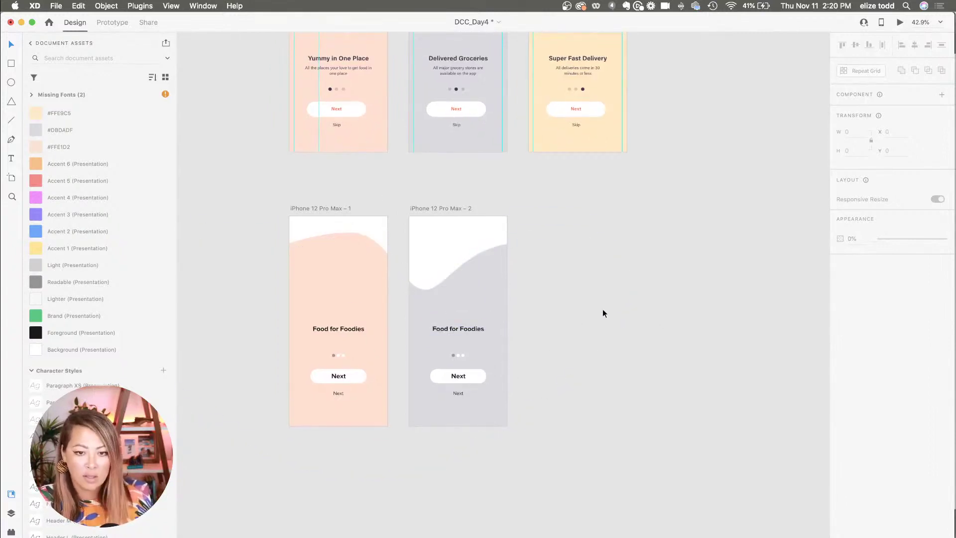
scroll(603, 309, down, 2)
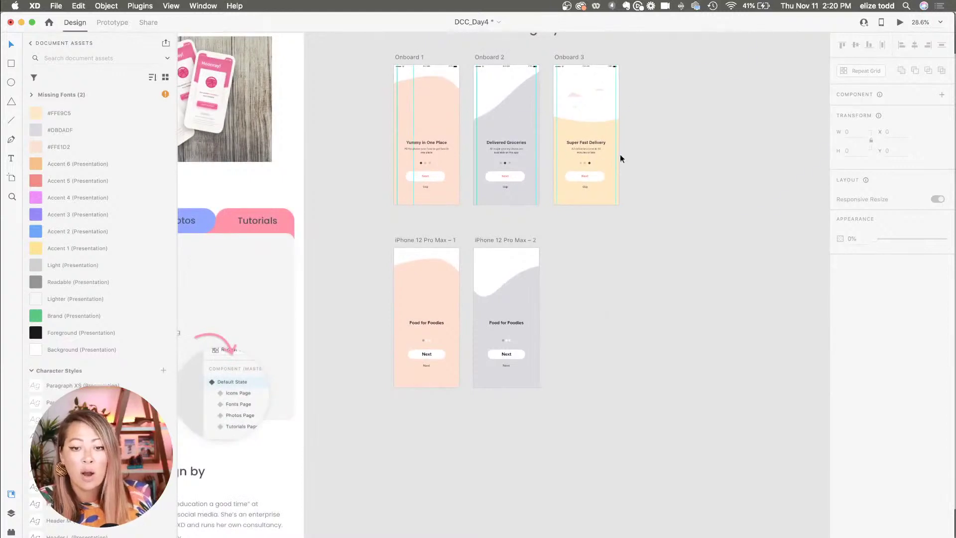
scroll(468, 352, up, 2)
scroll(482, 299, up, 2)
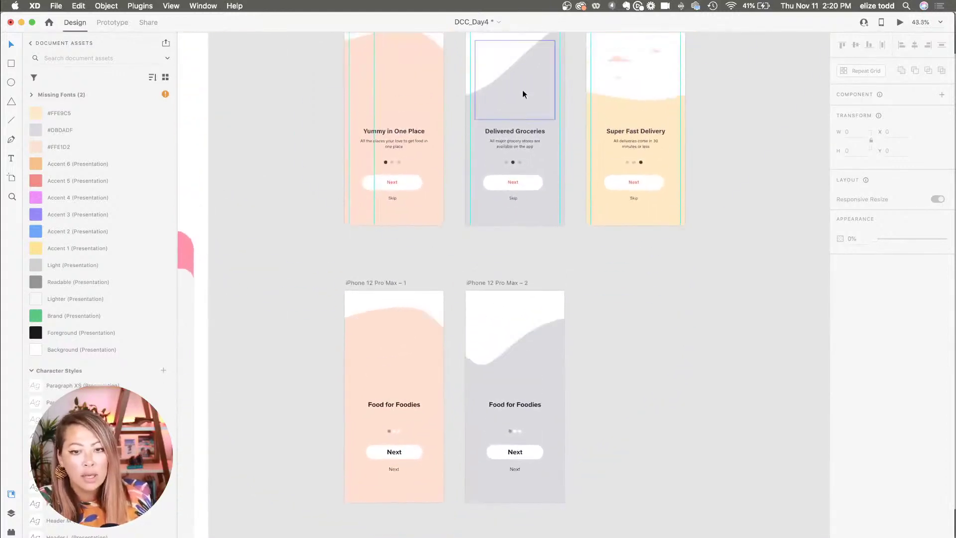
click(522, 96)
click(487, 333)
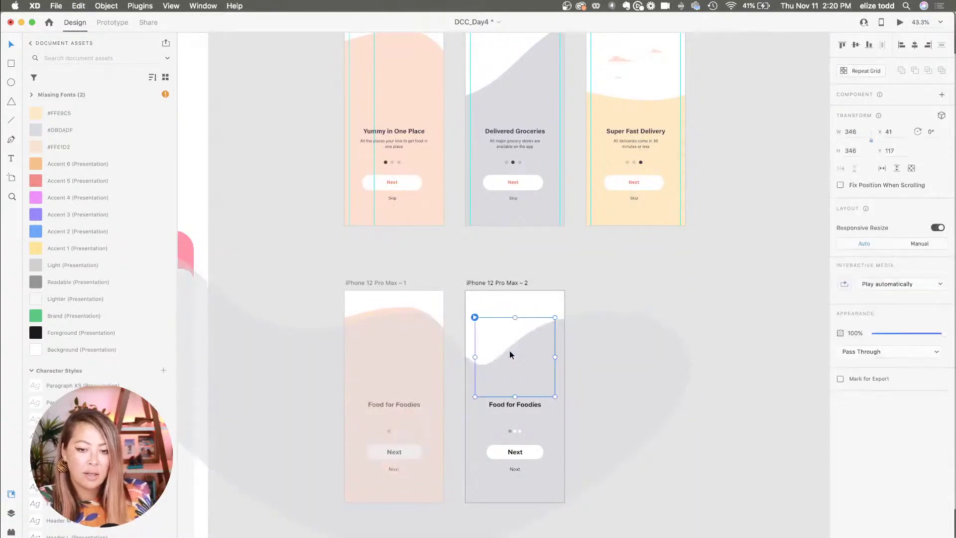
Preview the iPhone 12 Pro Max – 2 artboard with its grocery animation playing, and close the preview.
click(487, 282)
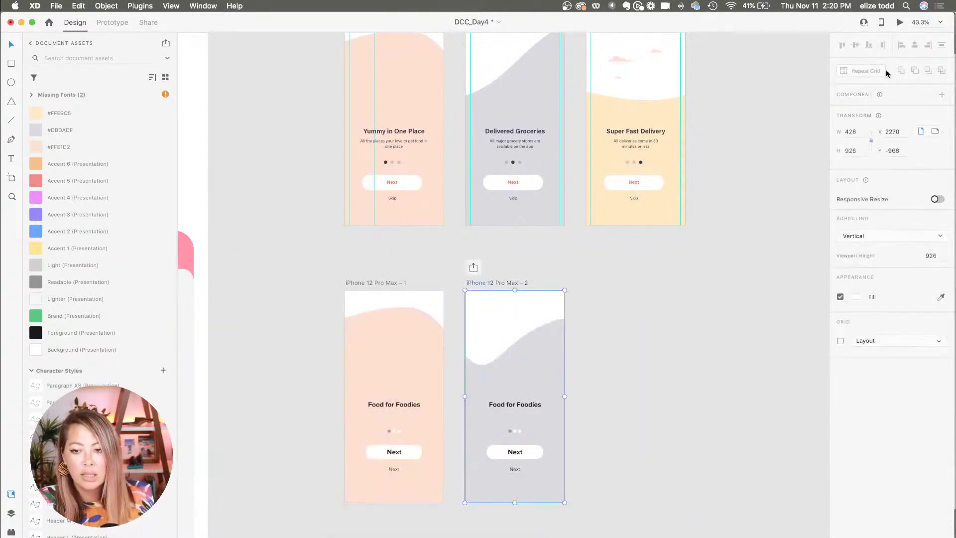
click(899, 22)
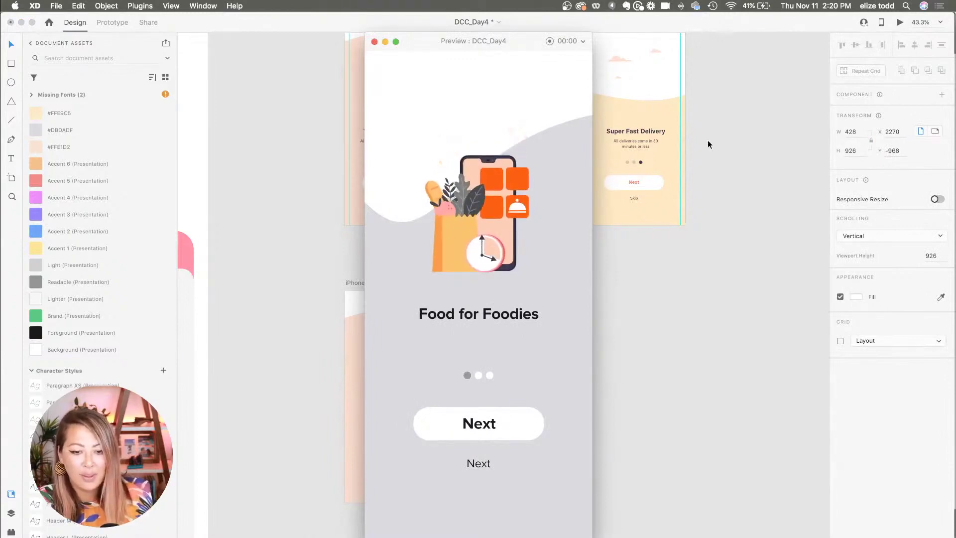
click(374, 41)
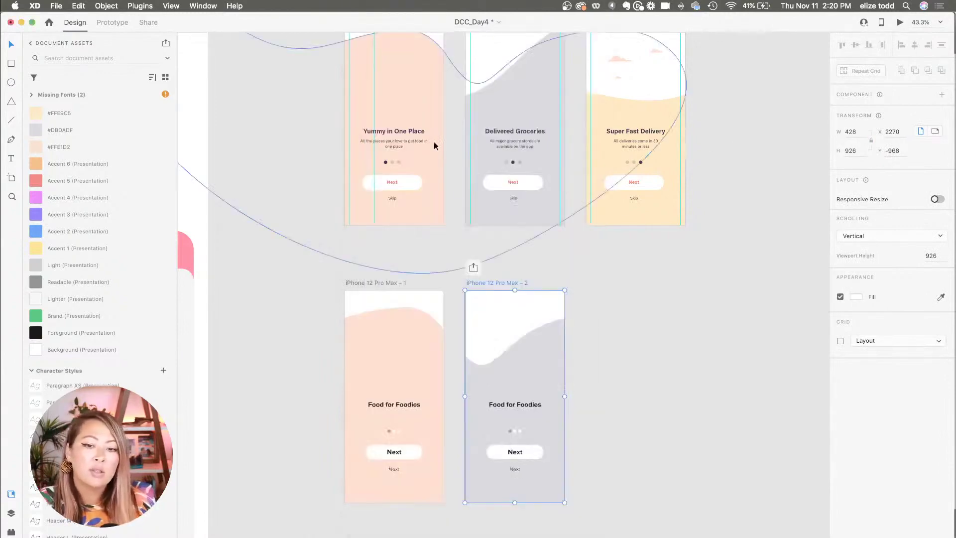
In prototype mode, link the first artboard's Next button to iPhone 12 Pro Max – 2 with a Tap trigger and Auto-Animate action.
click(426, 269)
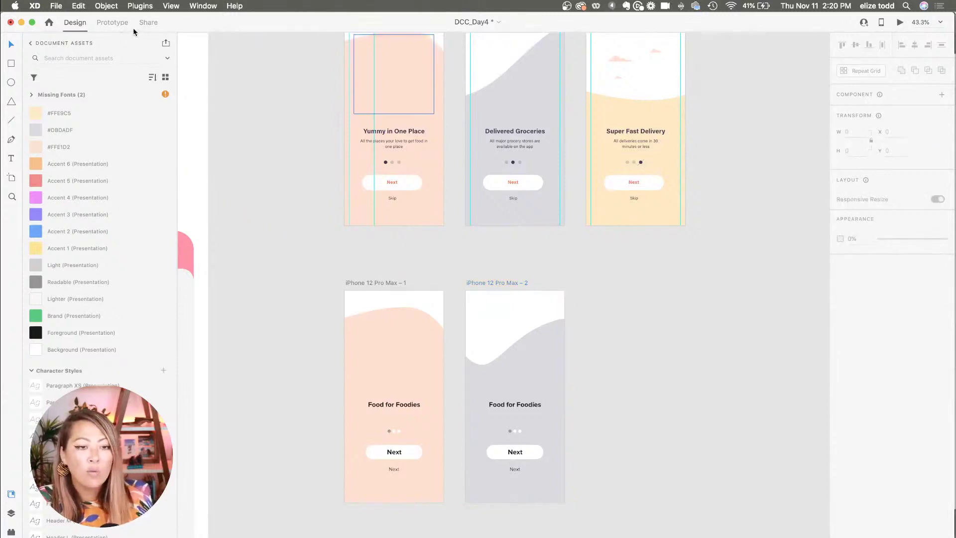
click(112, 23)
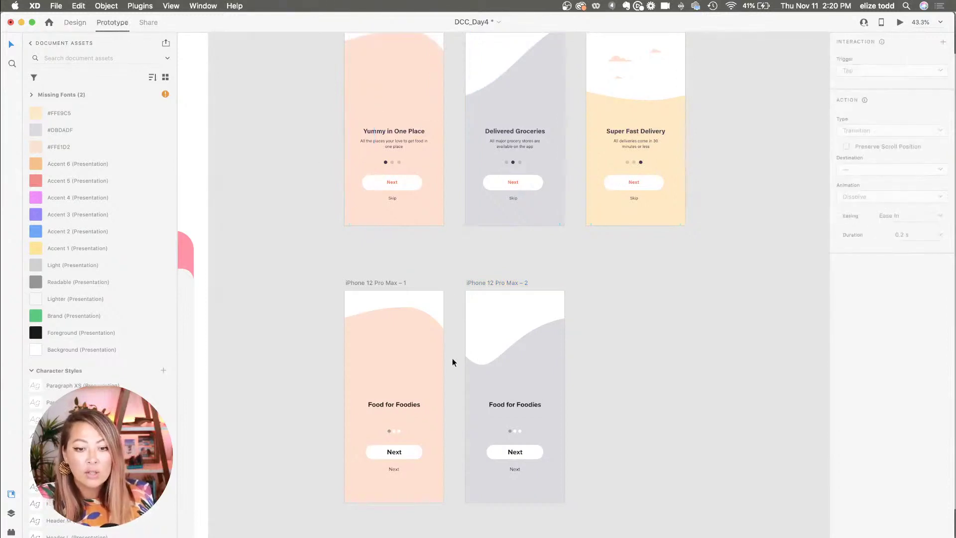
click(417, 456)
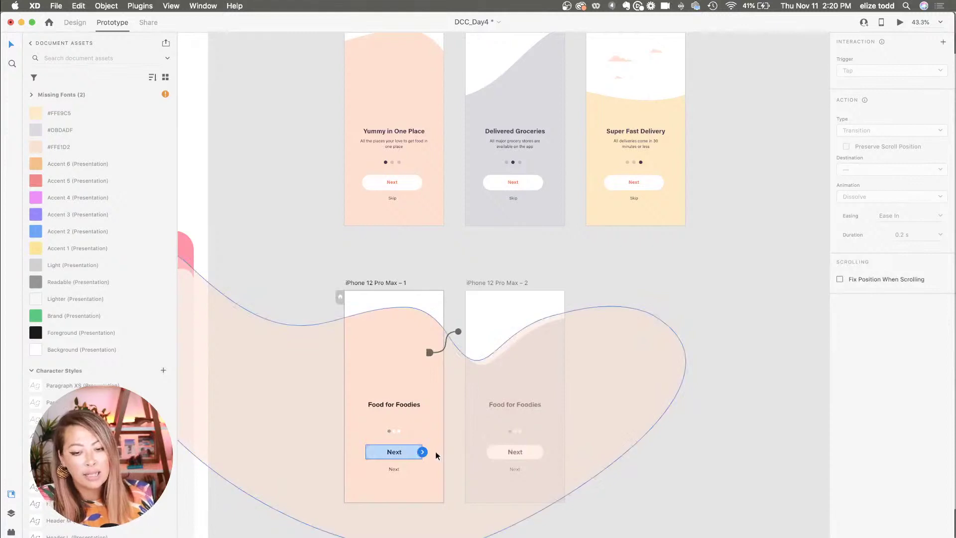
drag(423, 451, 508, 314)
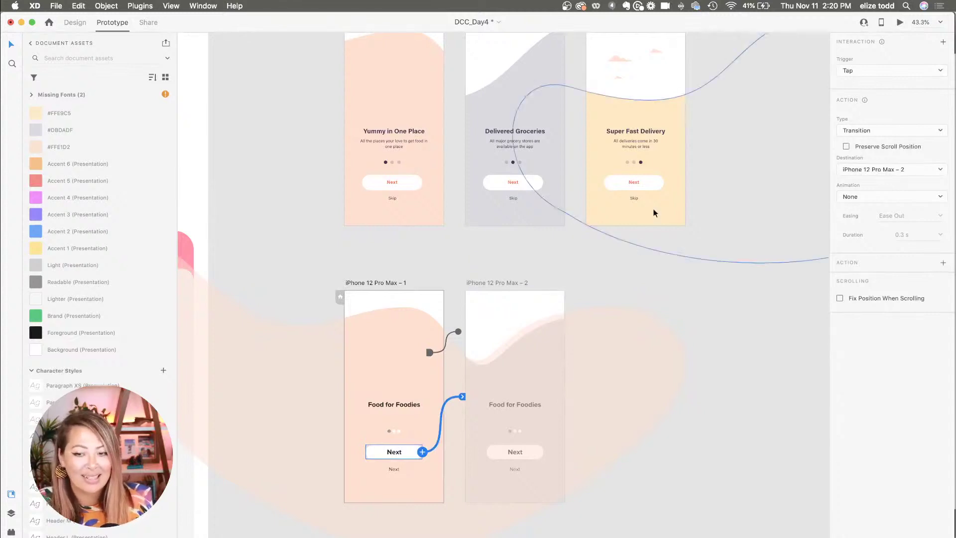
click(868, 131)
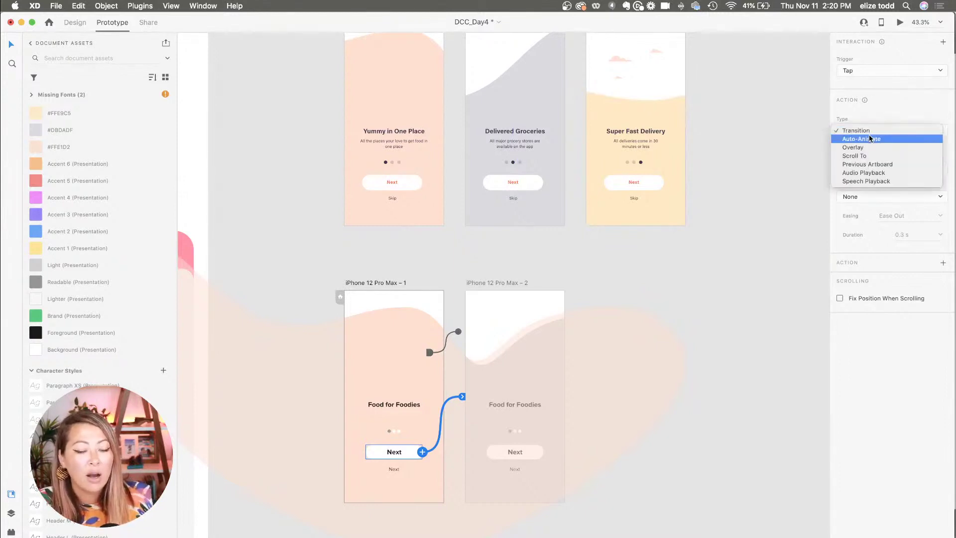
click(869, 138)
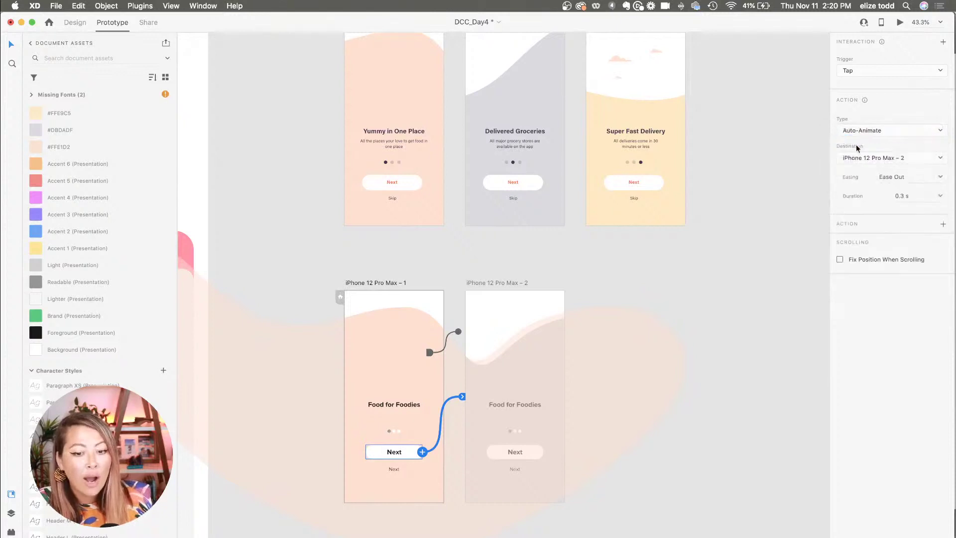
click(421, 280)
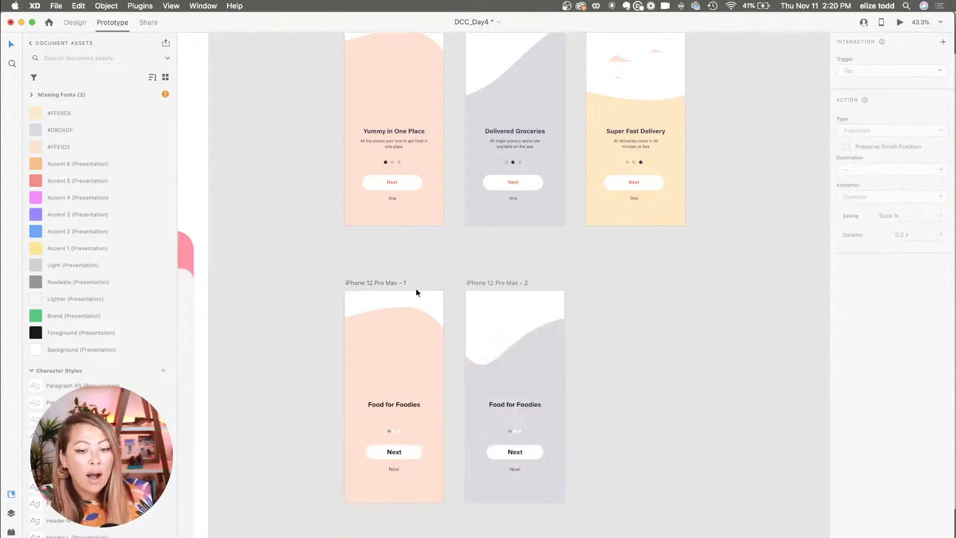
Preview the prototype from iPhone 12 Pro Max – 1, test the Next button's transition to the second screen, and close the preview.
click(442, 344)
click(445, 343)
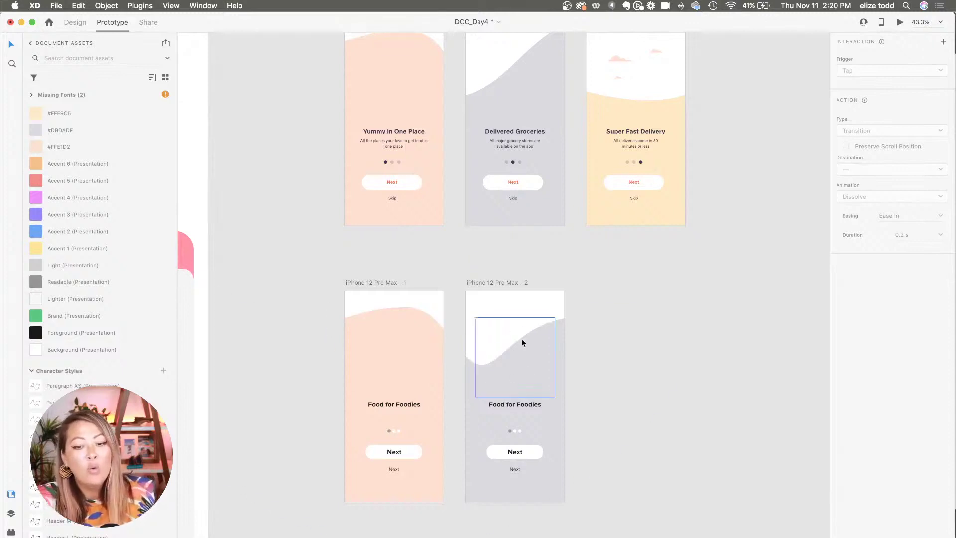
click(370, 283)
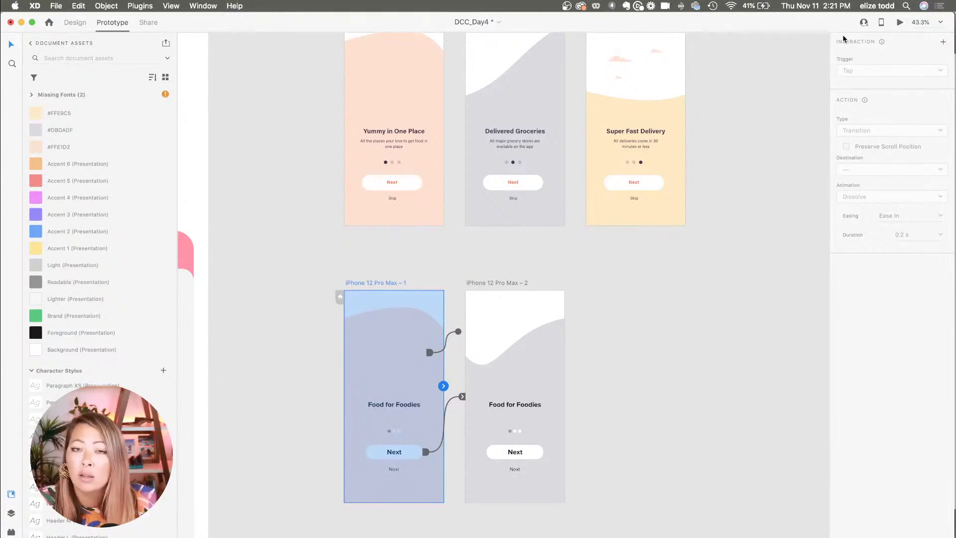
click(899, 22)
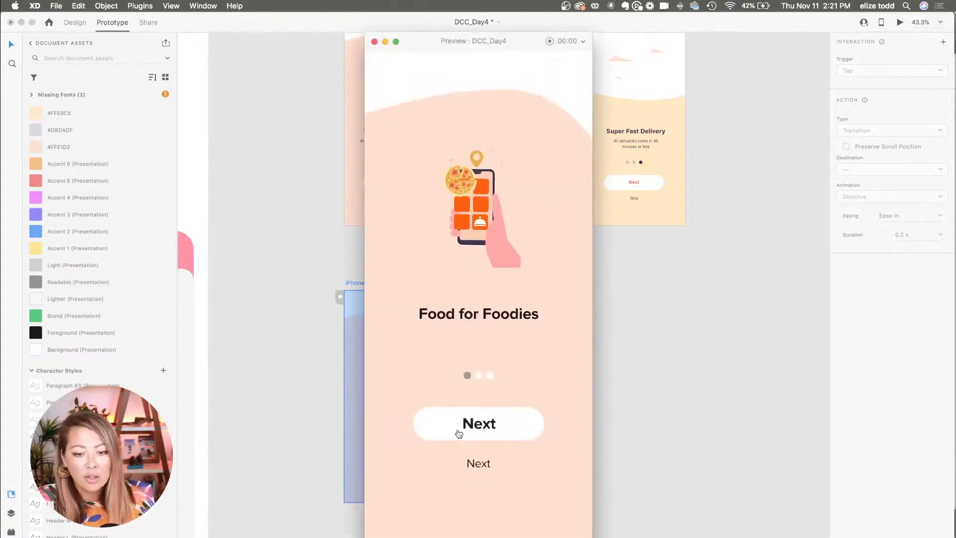
click(480, 432)
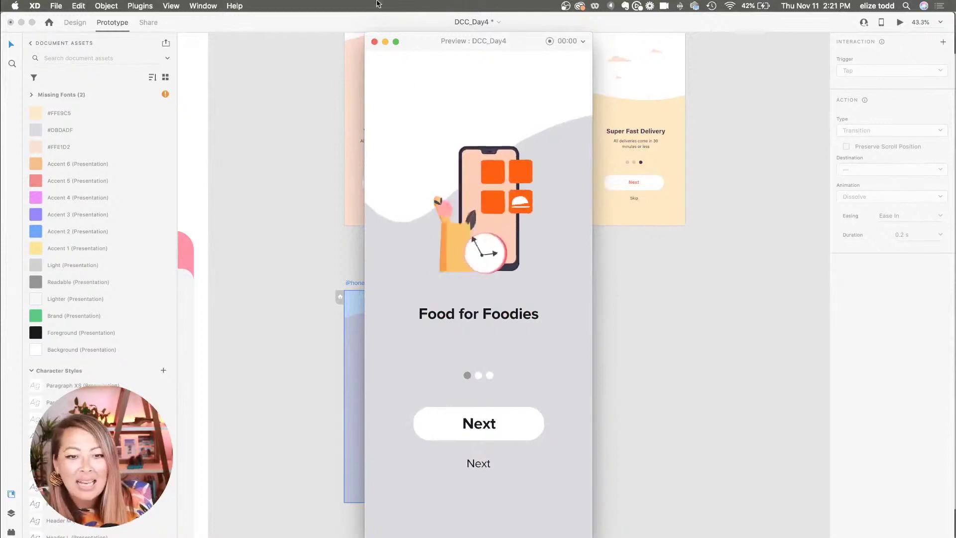
click(374, 42)
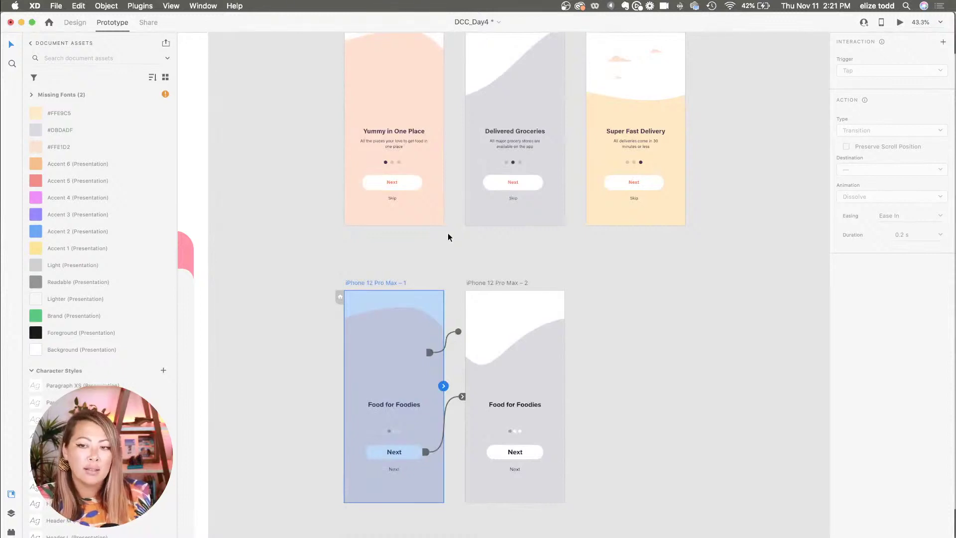
Compare the layer names of the organic background path on the two iPhone 12 Pro Max artboards.
click(429, 339)
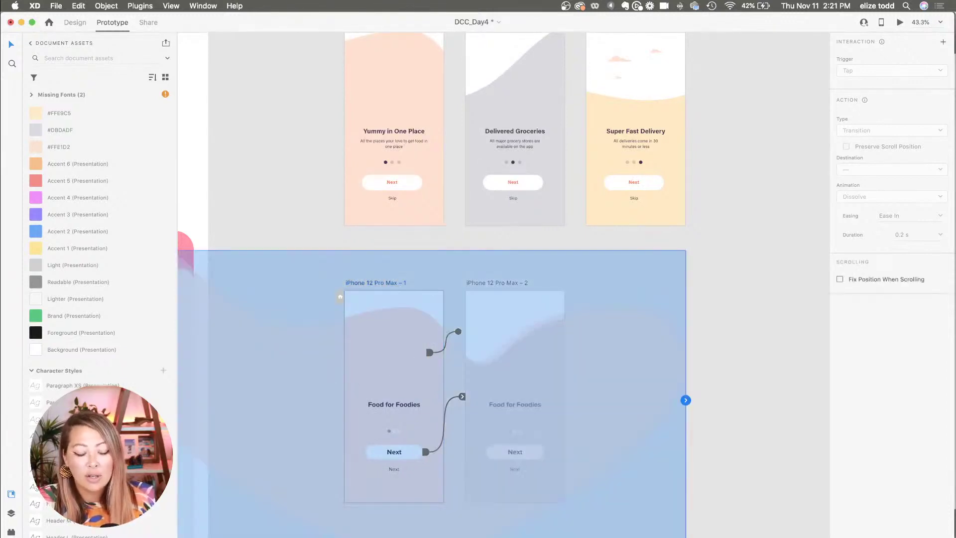
click(11, 513)
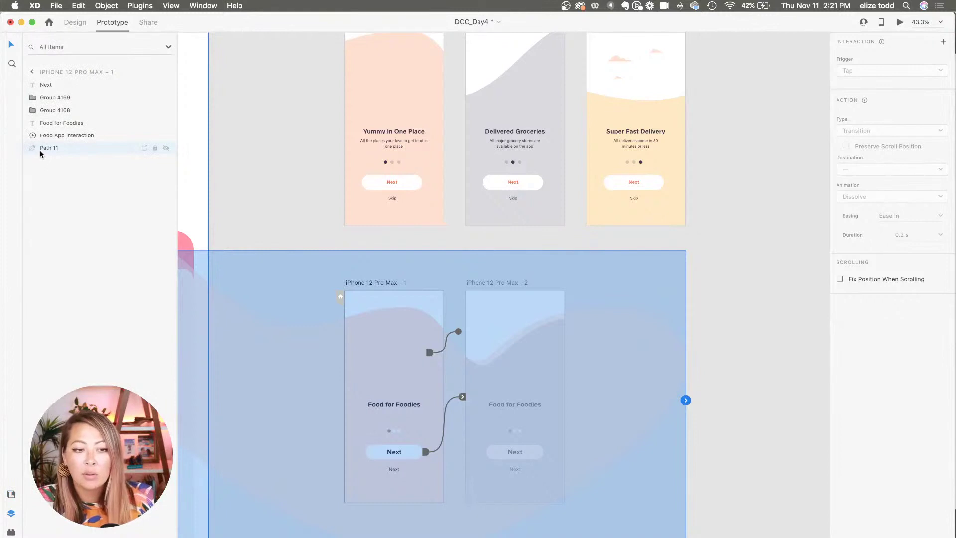
click(320, 224)
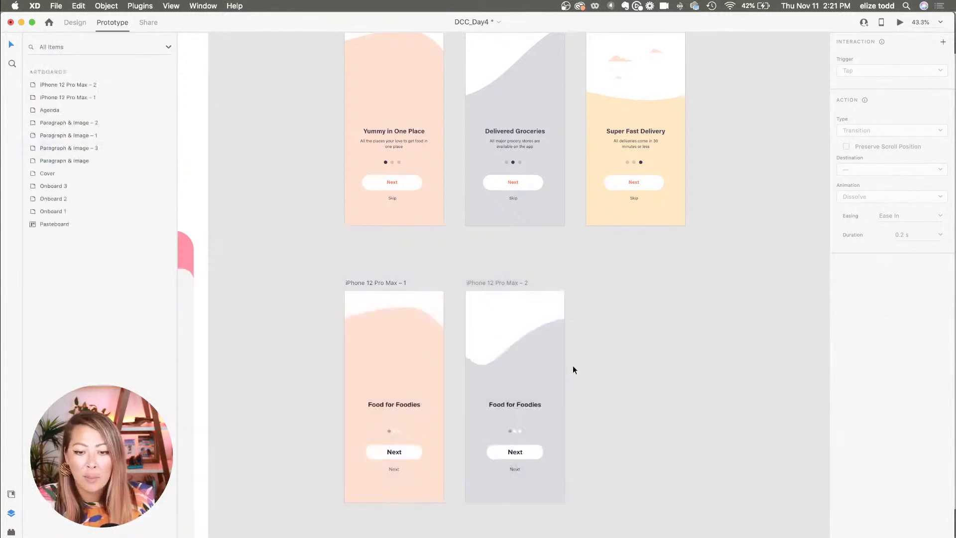
click(562, 348)
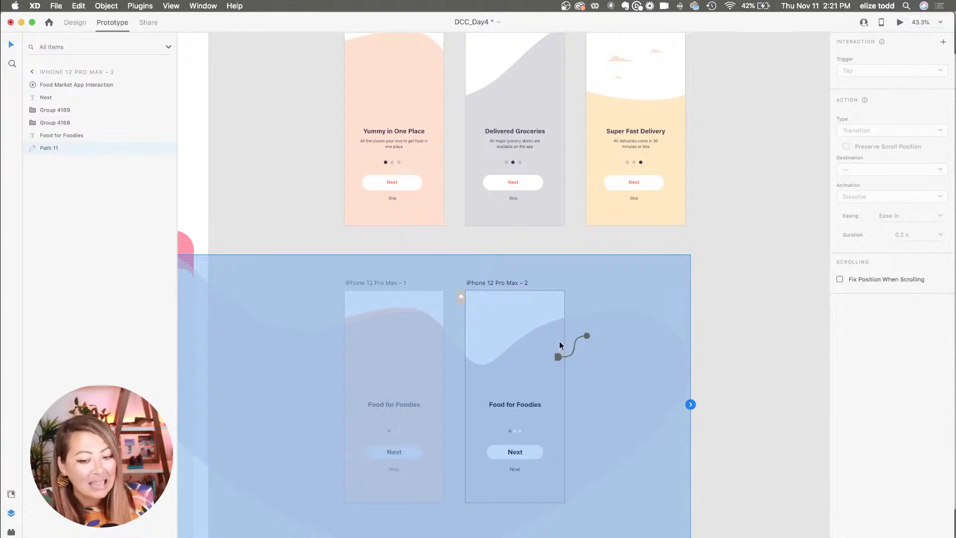
click(502, 250)
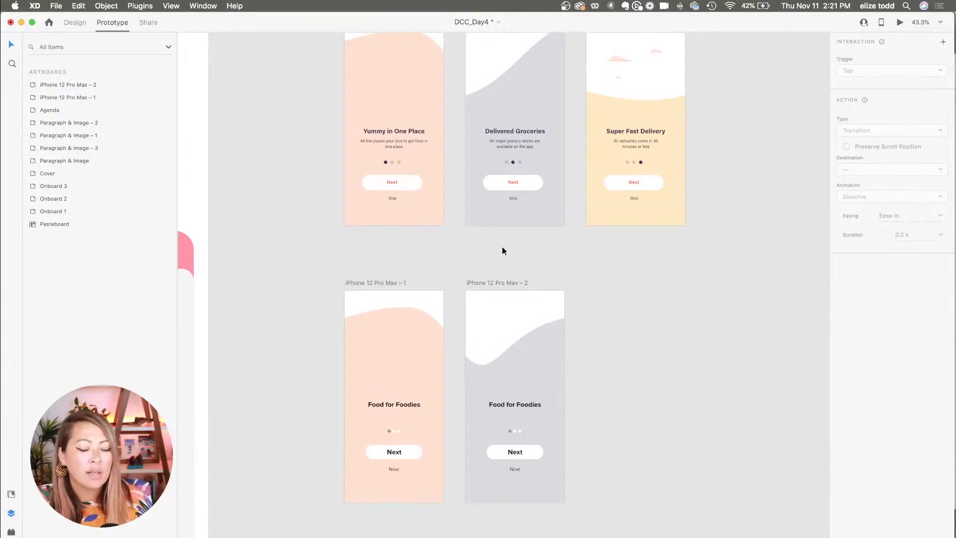
click(373, 281)
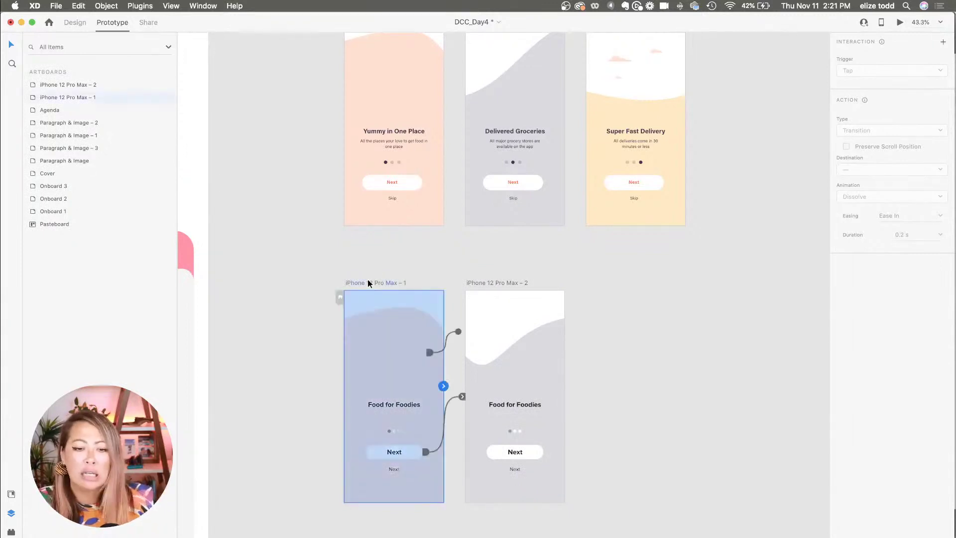
Preview the prototype from iPhone 12 Pro Max – 1, follow the Next button to the second screen, and close the preview.
click(899, 23)
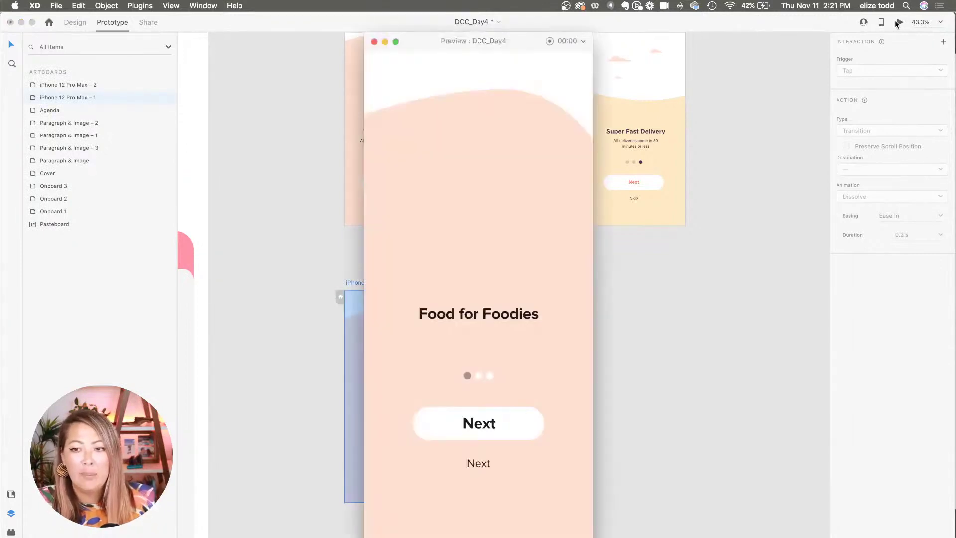
click(482, 430)
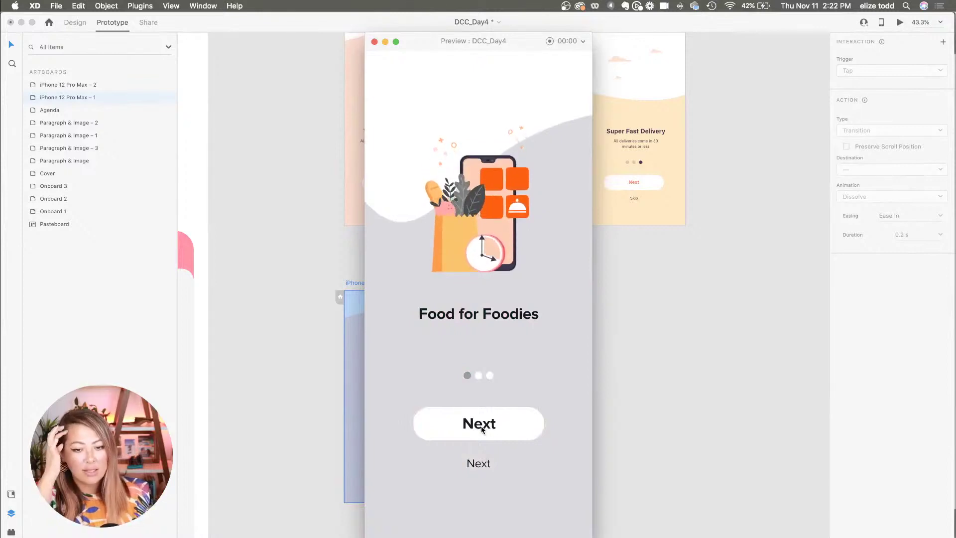
click(374, 41)
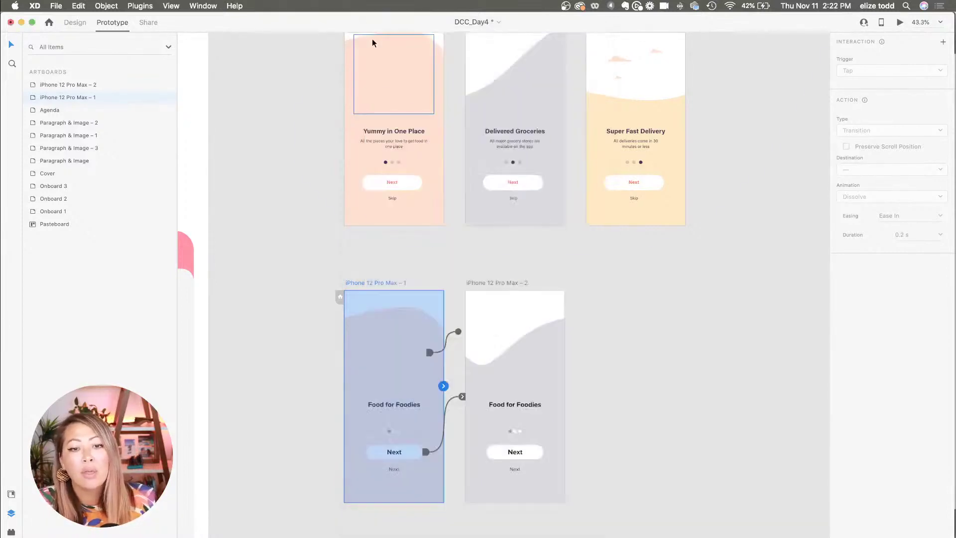
Duplicate iPhone 12 Pro Max – 2 as a third artboard beside it and shift the copy's organic background path left to show a different curve.
scroll(569, 249, down, 3)
drag(458, 275, 547, 275)
click(570, 334)
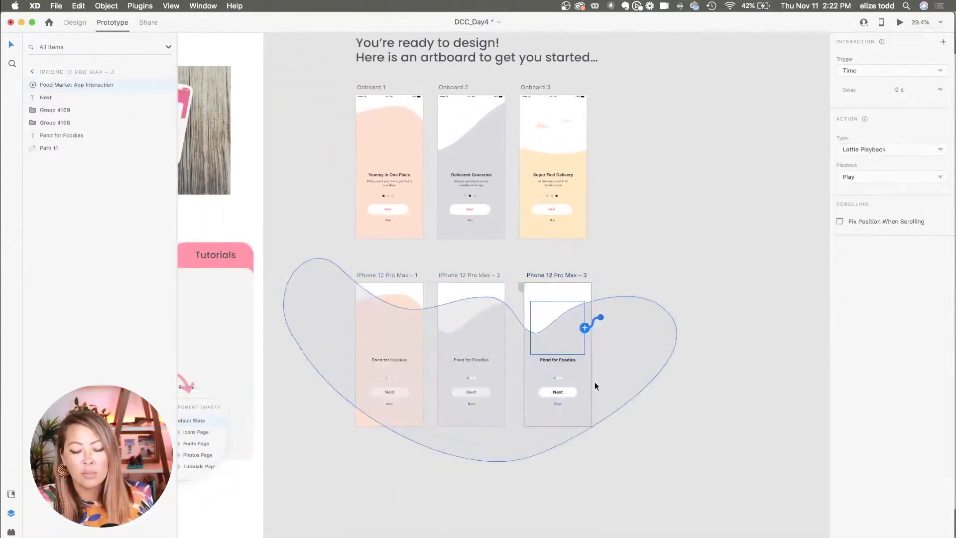
key(super+1)
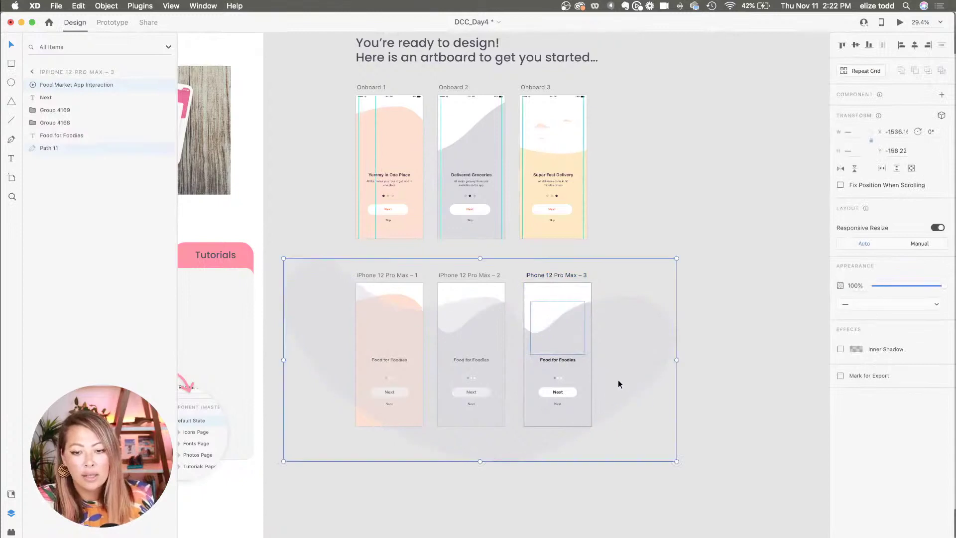
click(739, 309)
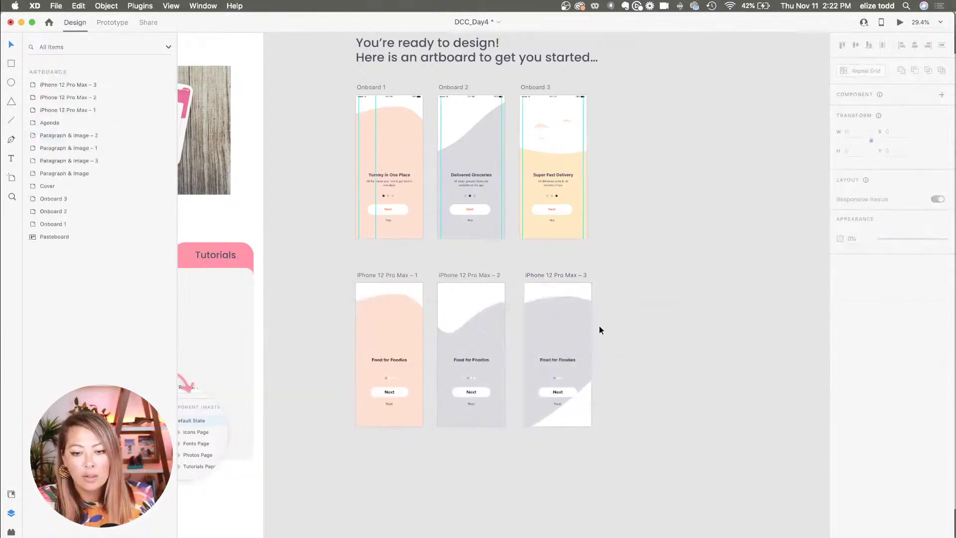
Fill the third artboard's organic background path with the document color #FFE9C5.
click(573, 323)
click(11, 493)
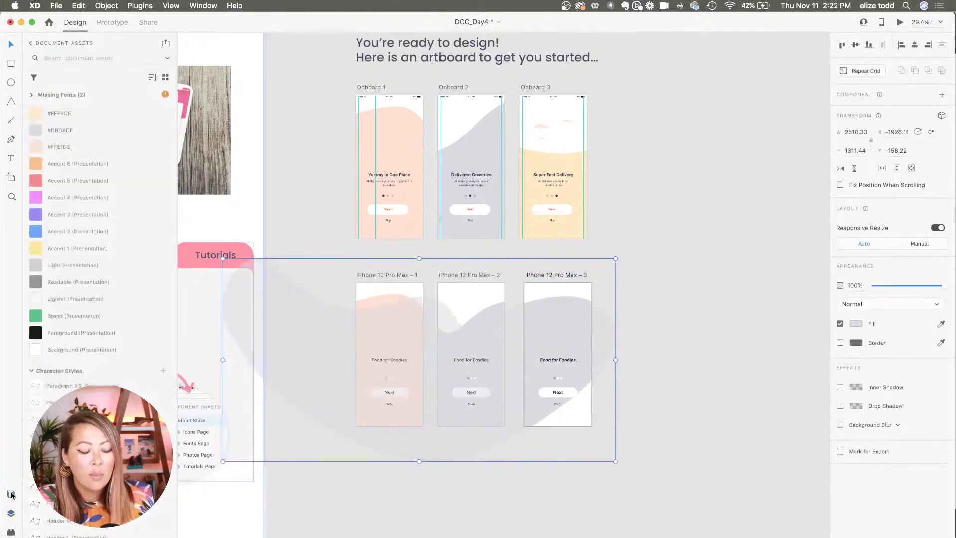
click(70, 118)
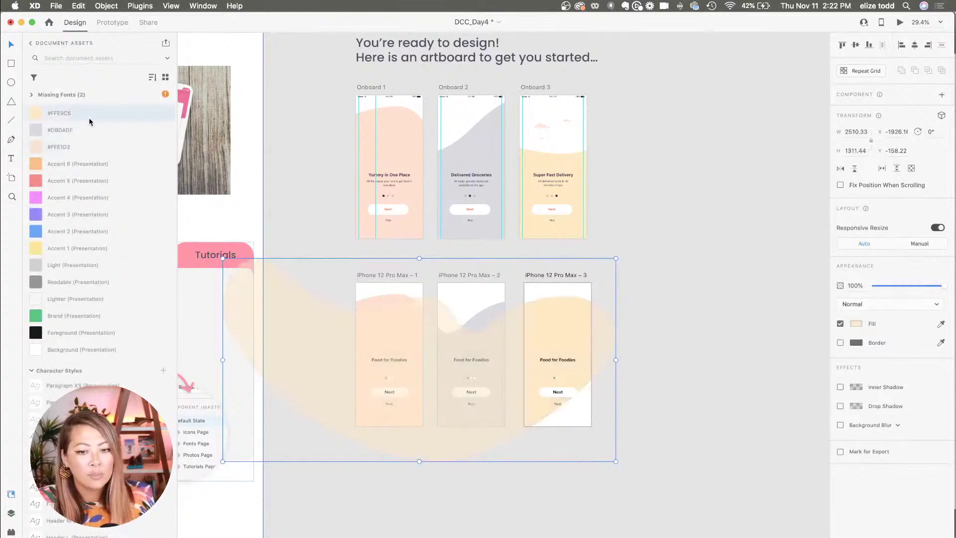
click(683, 306)
Copy the delivery animation from Onboard 3 onto iPhone 12 Pro Max – 3, above the Food for Foodies title.
click(559, 325)
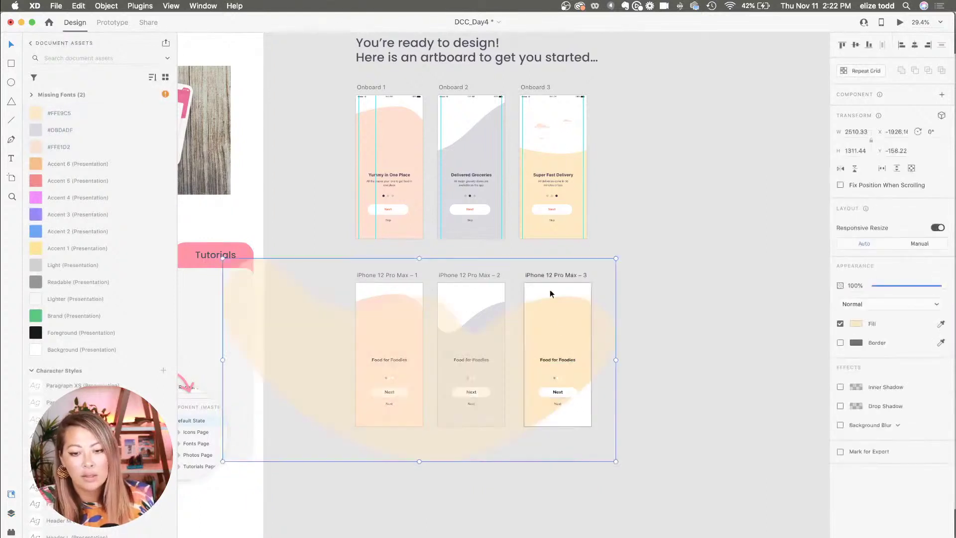
click(551, 144)
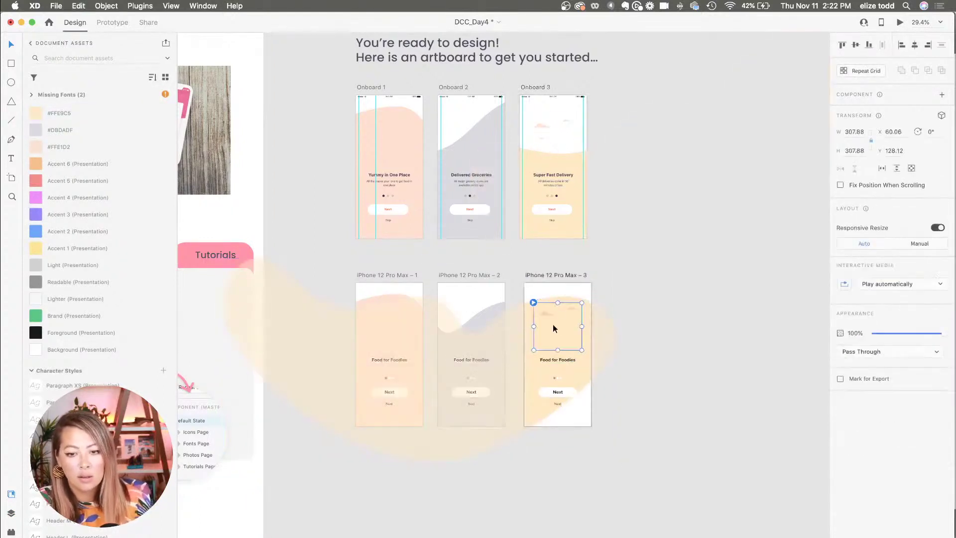
click(669, 363)
Preview the iPhone 12 Pro Max – 3 artboard with its scooter animation, and close the preview.
click(553, 275)
click(900, 22)
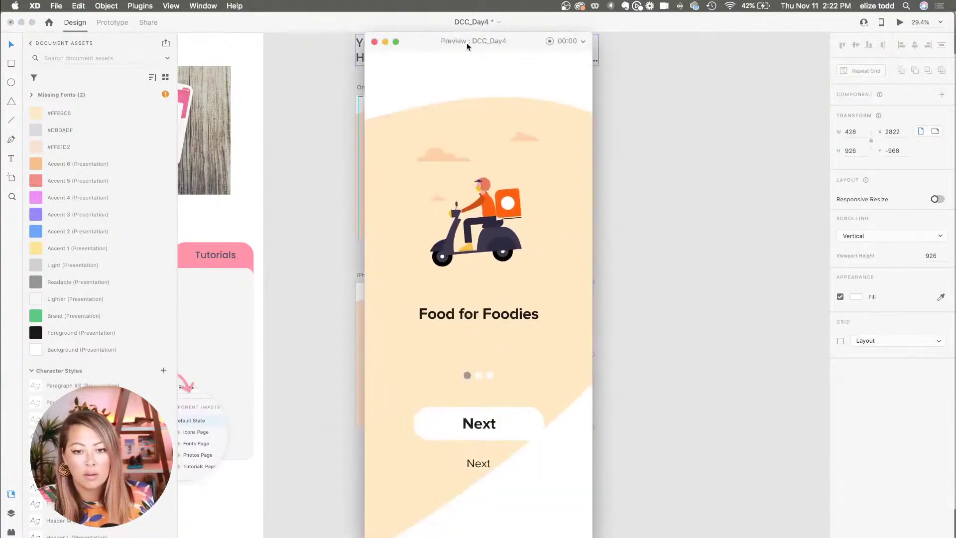
click(374, 42)
In prototype mode, link the second artboard's Next button to iPhone 12 Pro Max – 3 with a Tap trigger and Auto-Animate action.
click(477, 392)
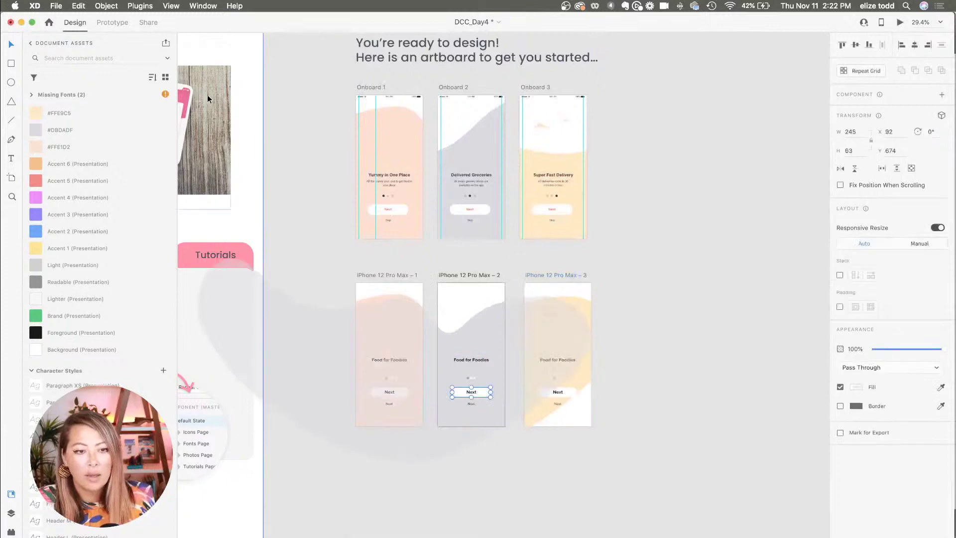
click(112, 23)
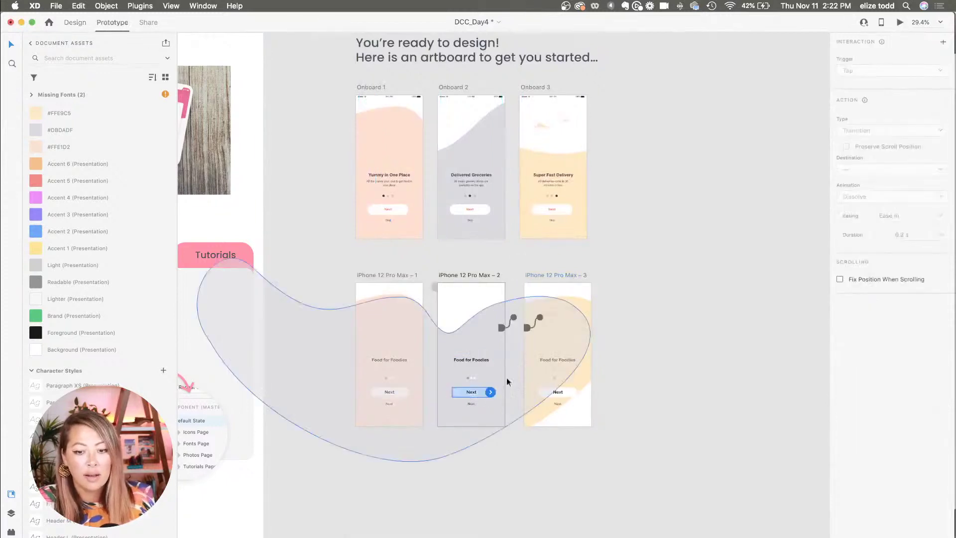
drag(489, 393, 568, 400)
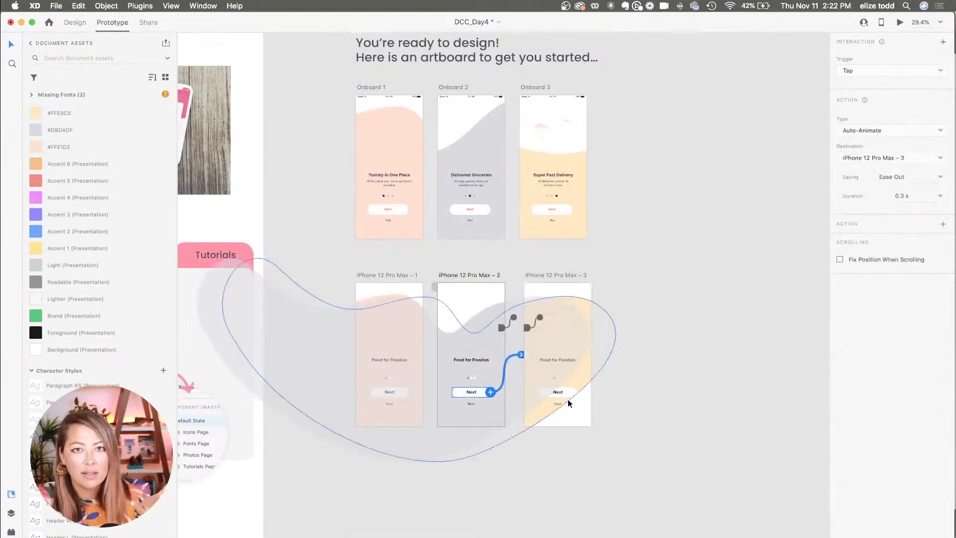
click(601, 402)
Preview the prototype from iPhone 12 Pro Max – 1, step through all three screens with the Next buttons, and close the preview.
click(388, 275)
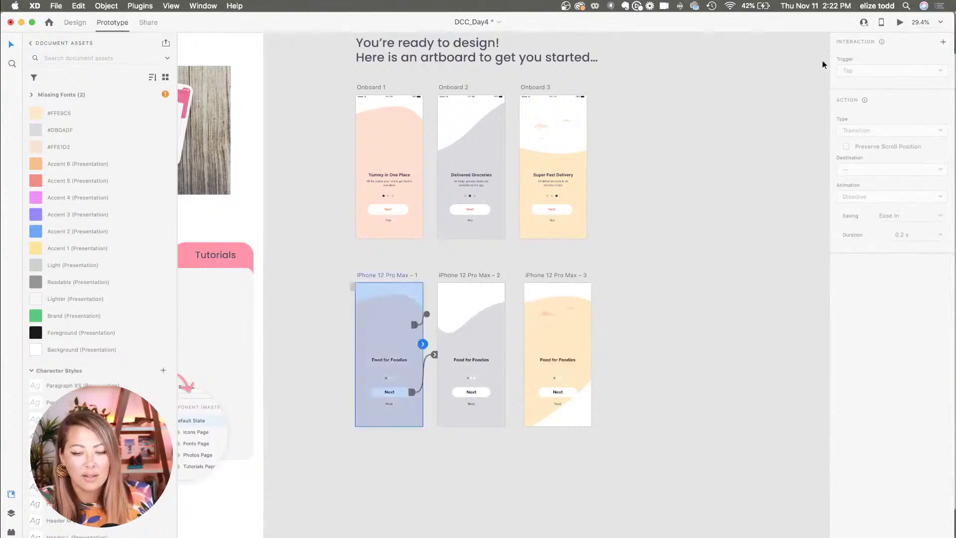
click(900, 22)
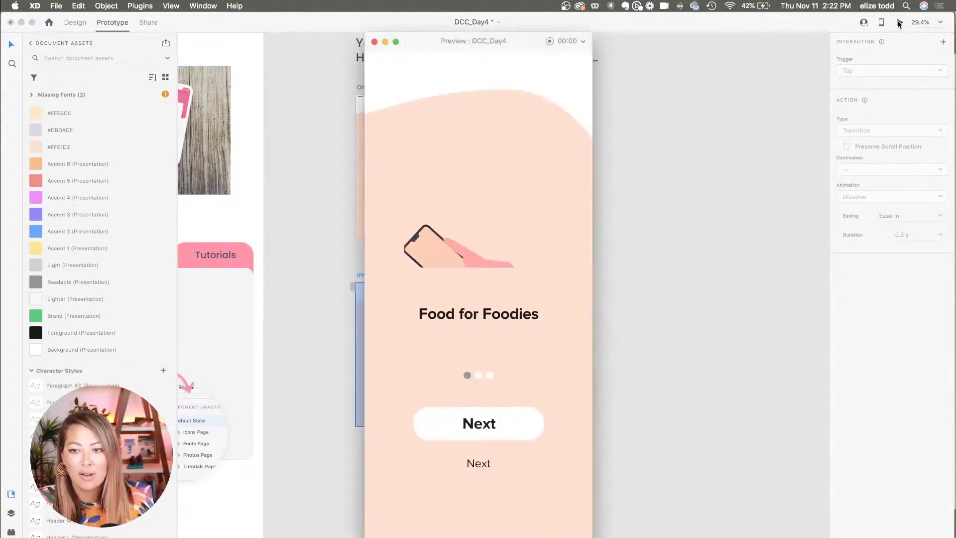
click(493, 431)
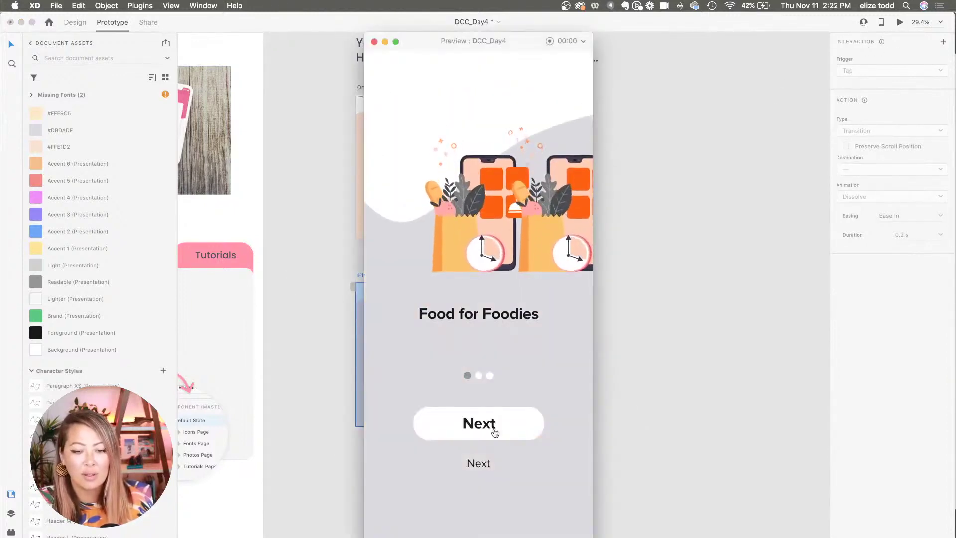
click(494, 431)
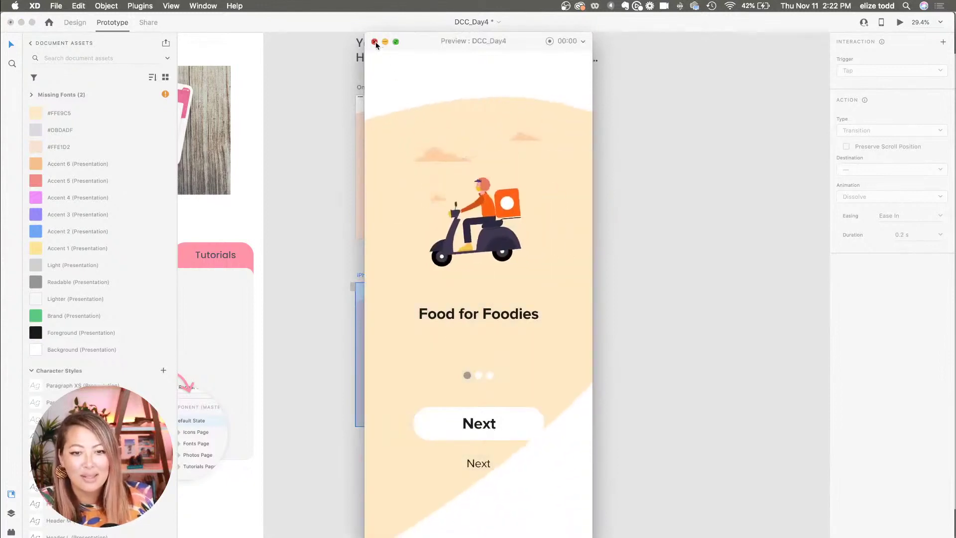
click(375, 42)
Delete the stray duplicate grocery animation that overhangs the edge of the iPhone 12 Pro Max – 2 artboard.
click(497, 336)
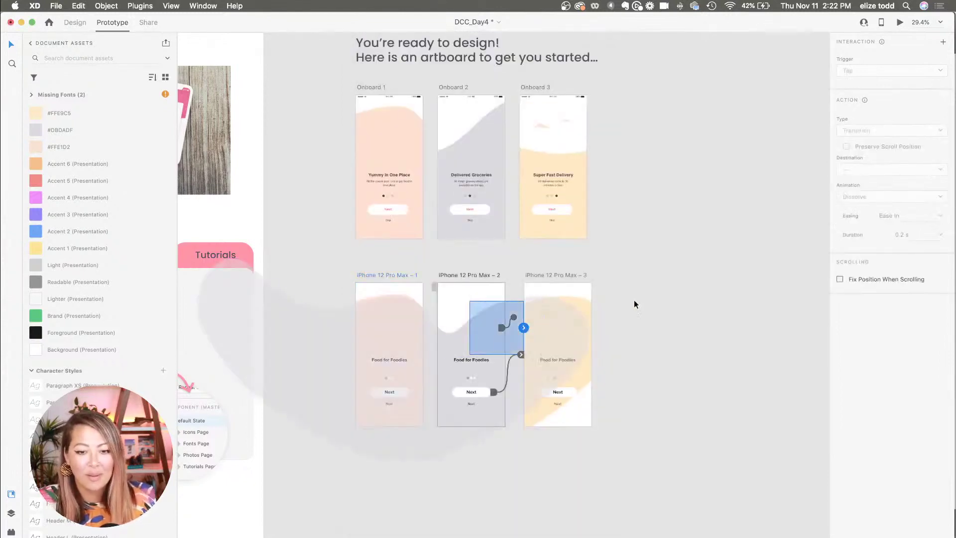
click(623, 305)
click(494, 319)
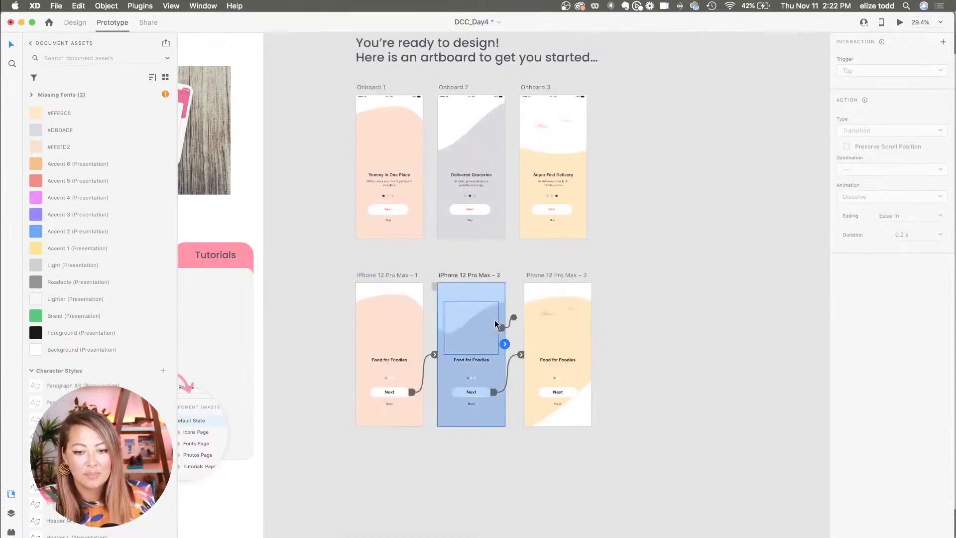
click(652, 258)
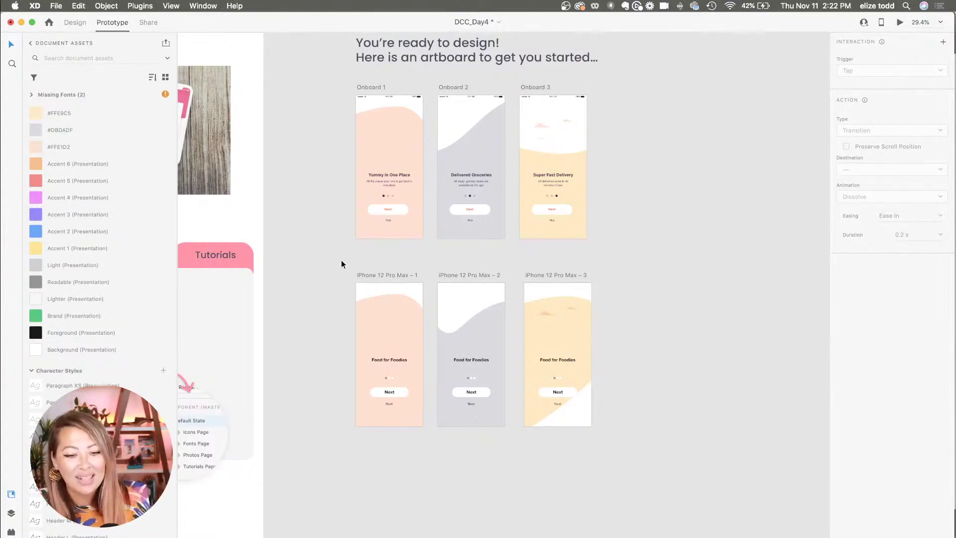
Select the three iPhone 12 Pro Max artboards in design mode and create a Flow 1 Design Review link open to anyone with the link.
drag(335, 258, 668, 502)
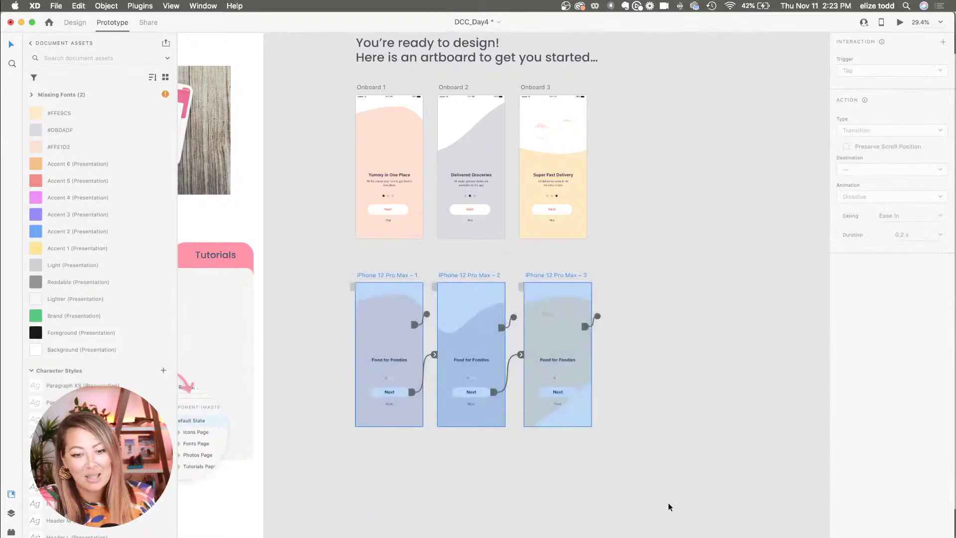
scroll(387, 323, up, 3)
scroll(344, 257, up, 5)
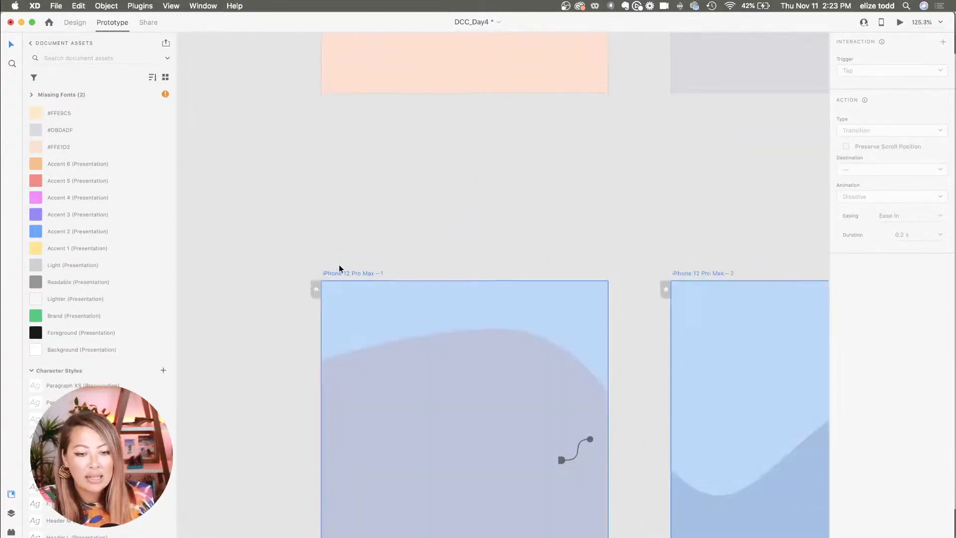
scroll(321, 263, down, 4)
click(70, 24)
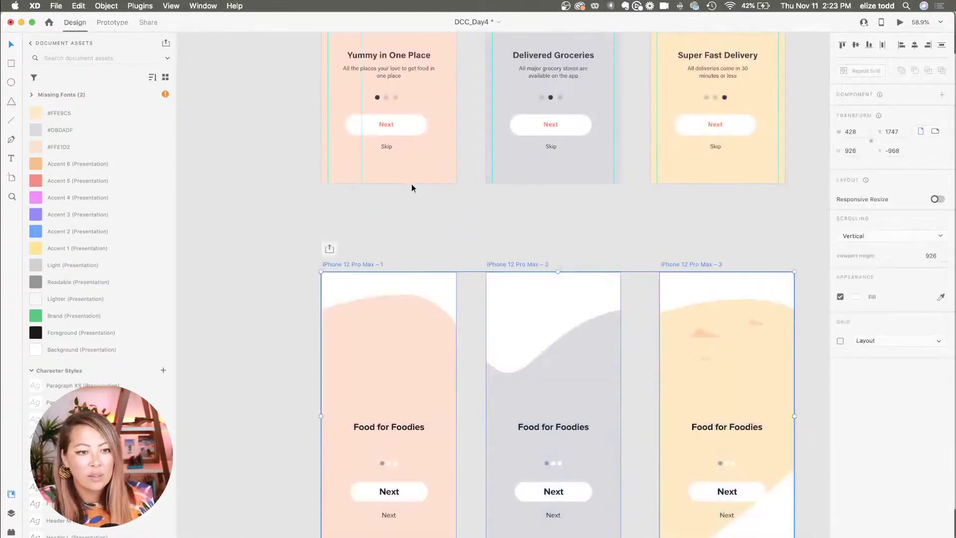
scroll(434, 200, down, 5)
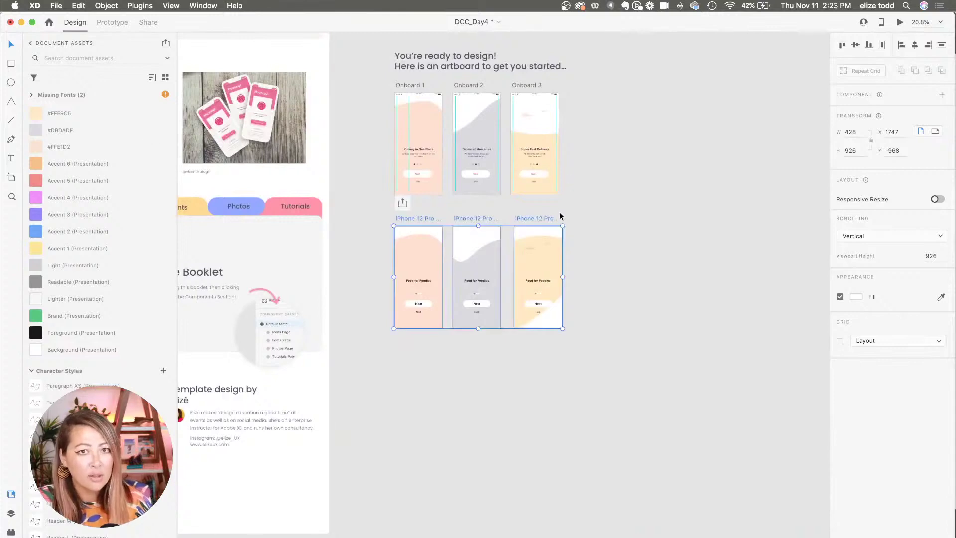
click(619, 229)
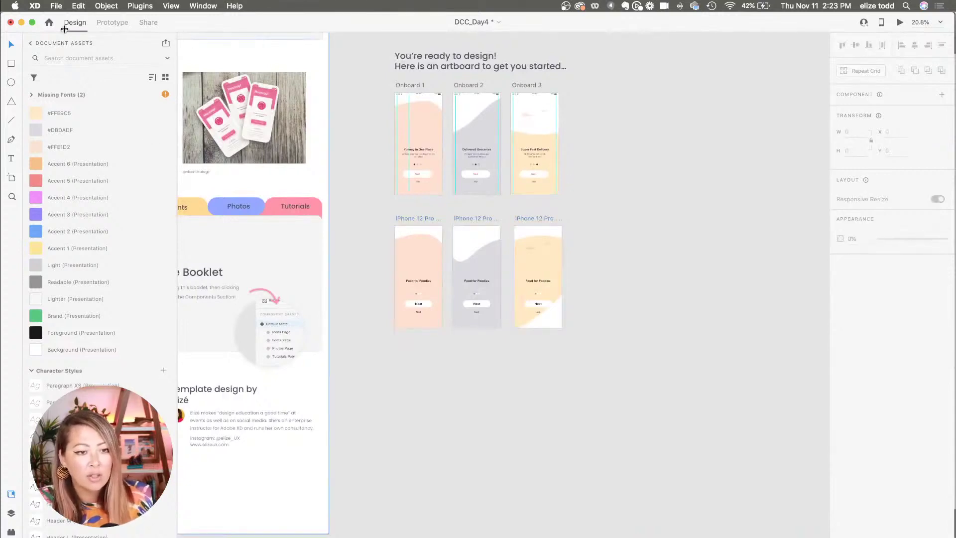
drag(599, 369, 366, 201)
scroll(434, 220, up, 5)
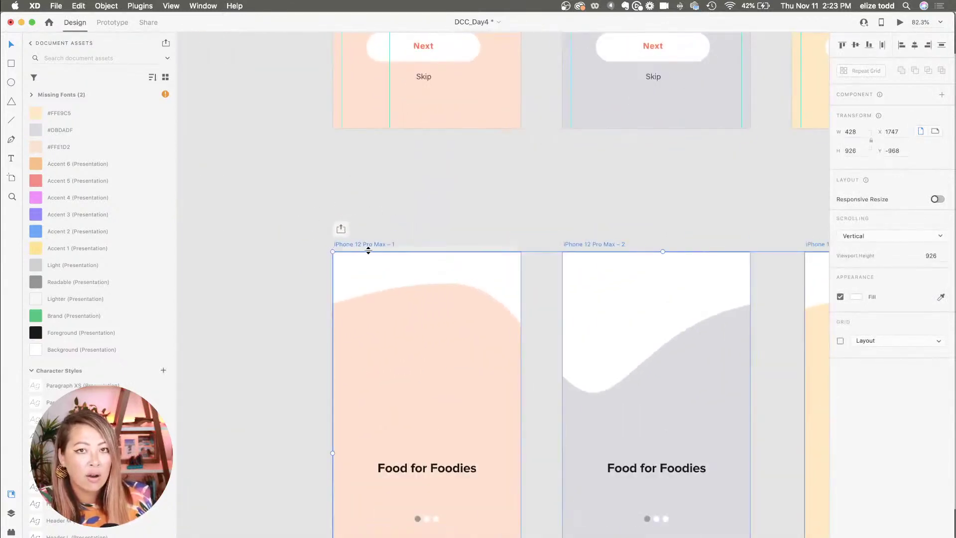
click(341, 229)
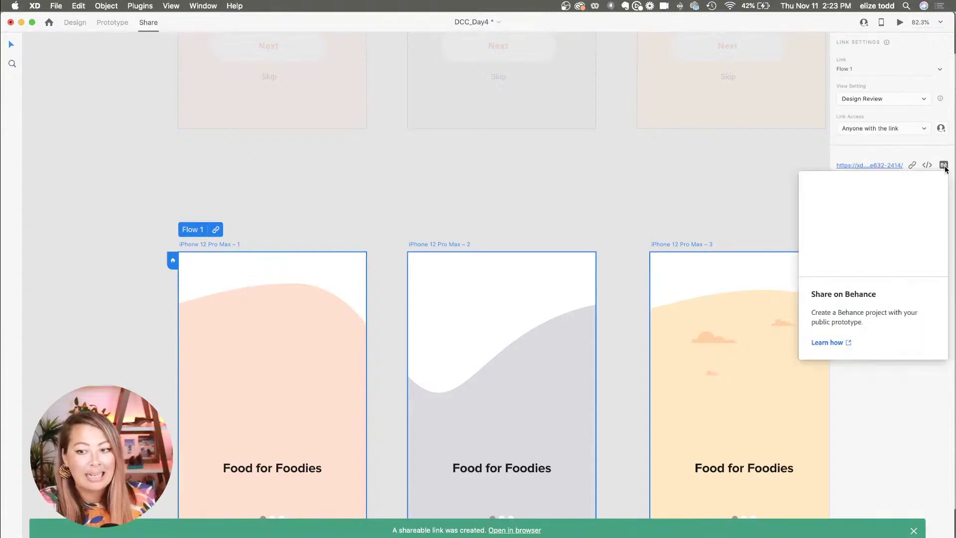
Share the prototype as a Behance project and add the tag xdcreativechallenge in the project settings.
click(944, 167)
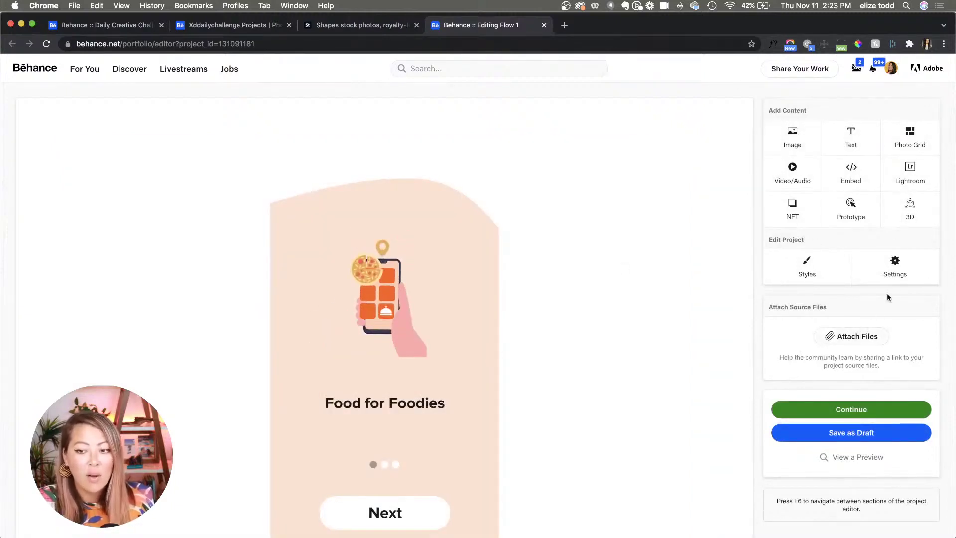
click(890, 272)
click(480, 202)
text(xdc)
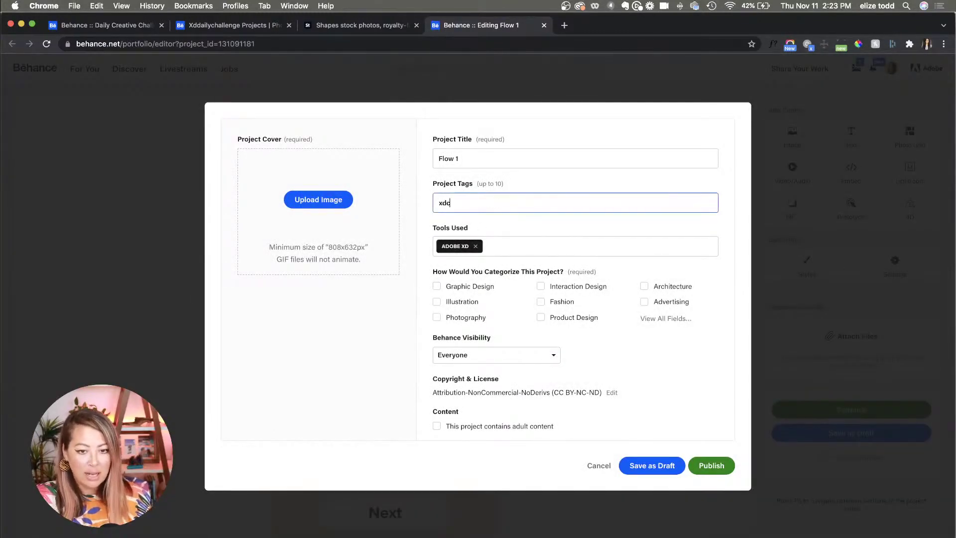
text(reat)
click(475, 227)
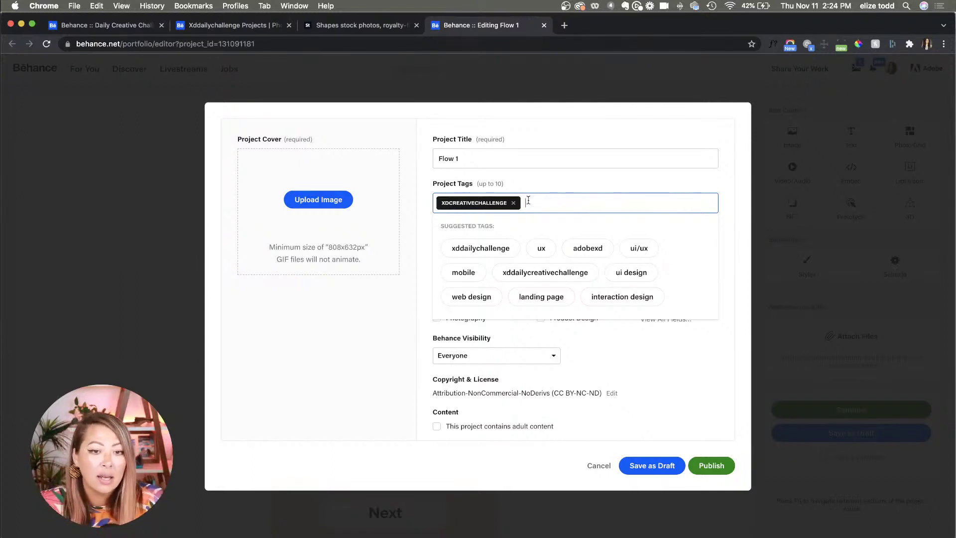
Switch back to Adobe XD and view the three linked iPhone 12 Pro Max artboards in prototype mode.
key(super+Tab)
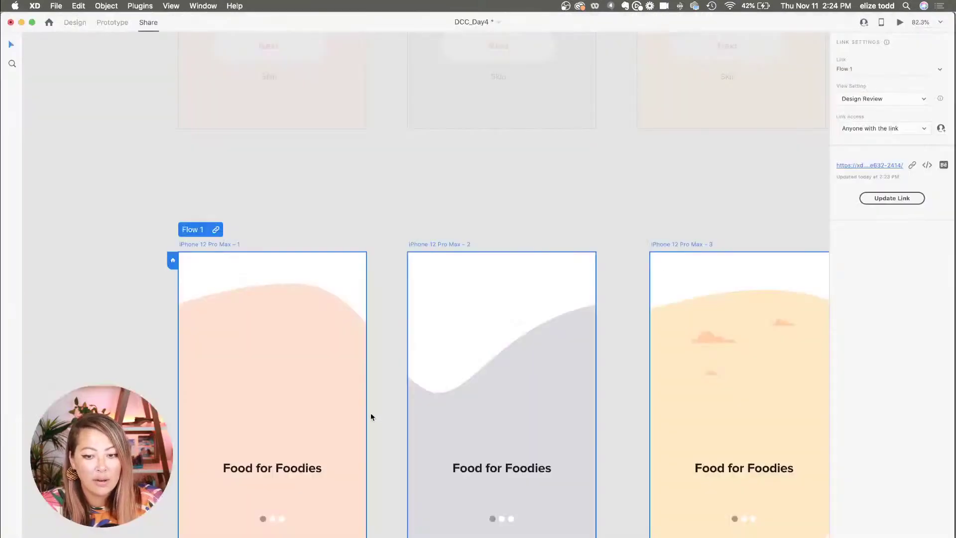
scroll(371, 412, up, 5)
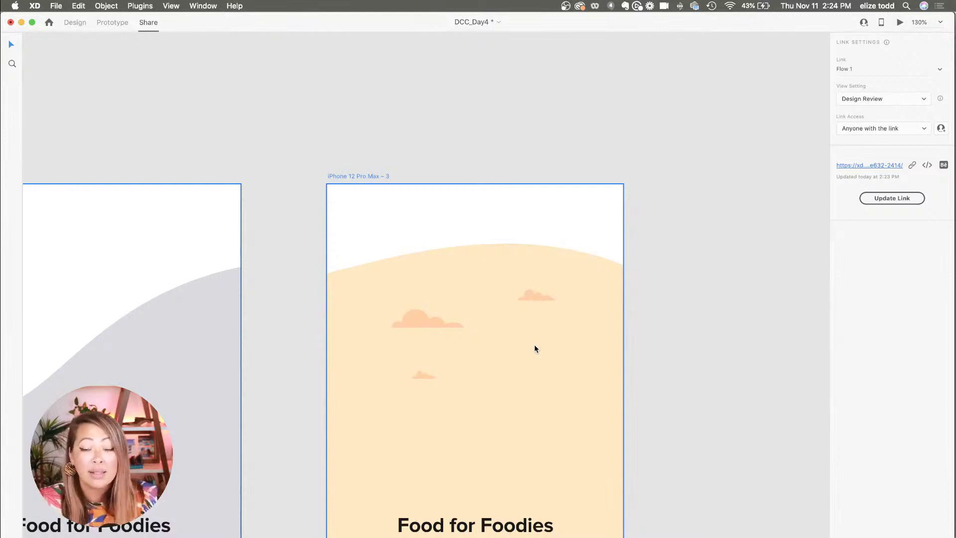
key(super+0)
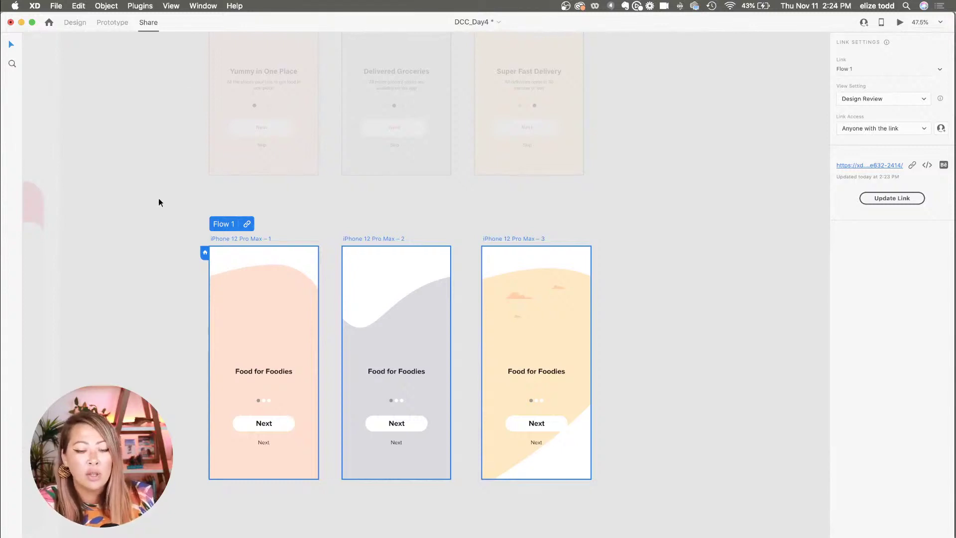
click(113, 24)
click(407, 230)
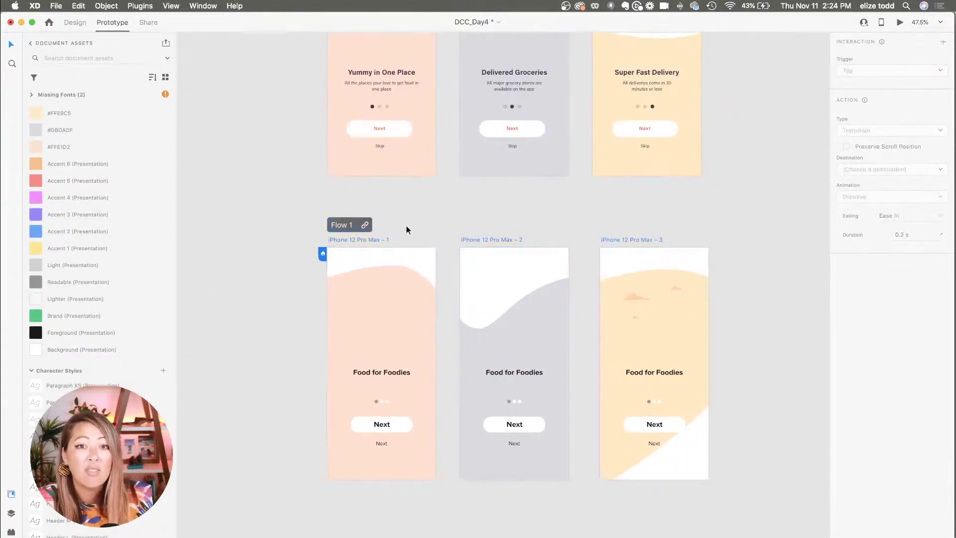
Record a preview of the prototype from the iPhone 12 Pro Max – 1 artboard, advancing through the Next buttons to the third screen.
click(351, 240)
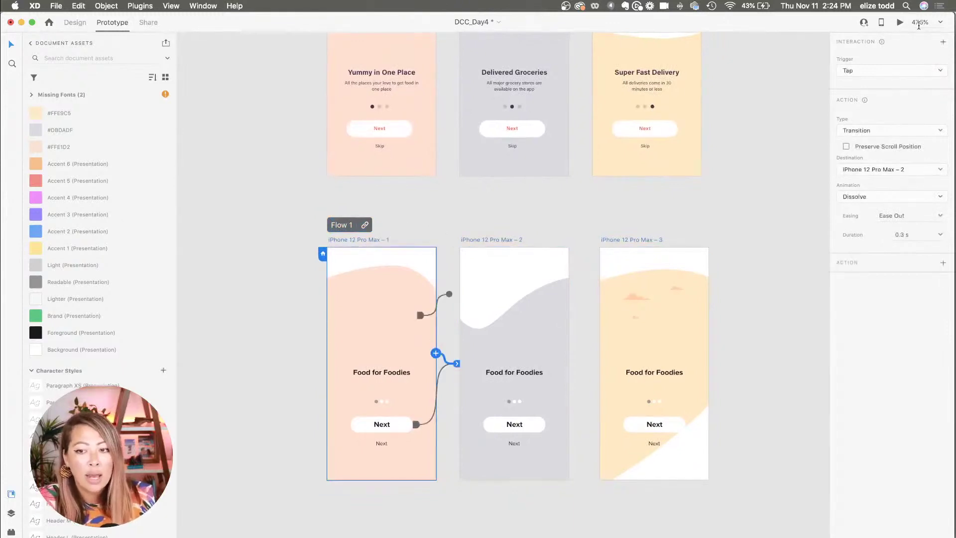
click(900, 22)
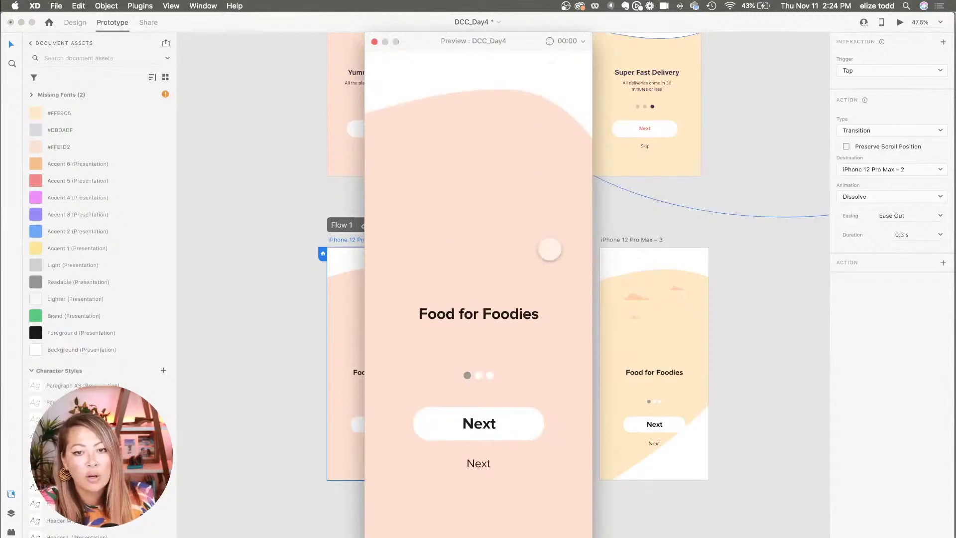
click(490, 425)
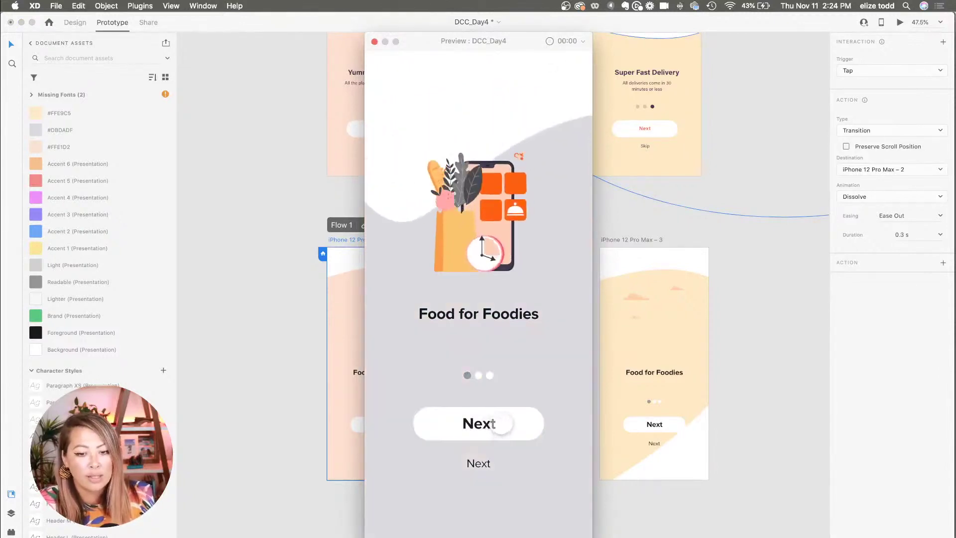
click(500, 424)
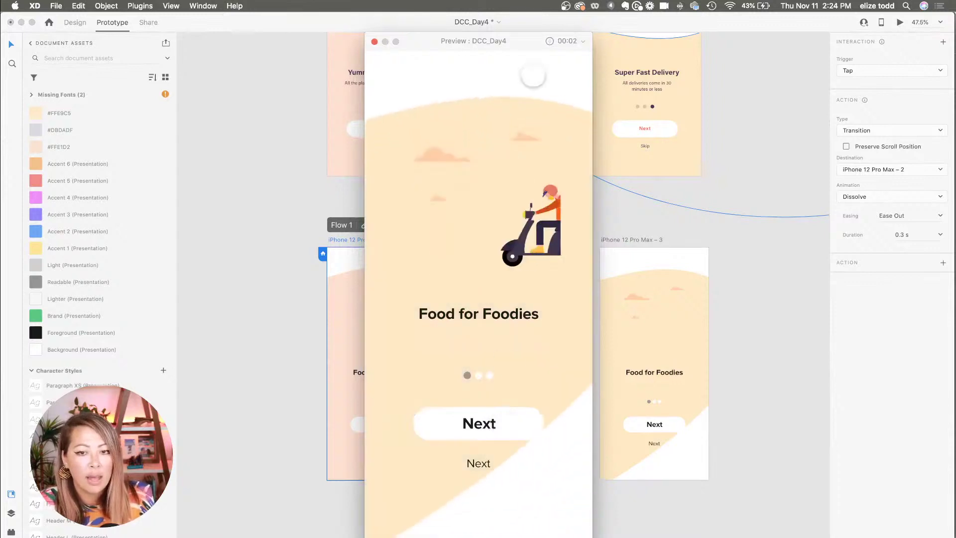
Stop the preview recording without saving the video, close the preview and deselect the artboard.
click(551, 41)
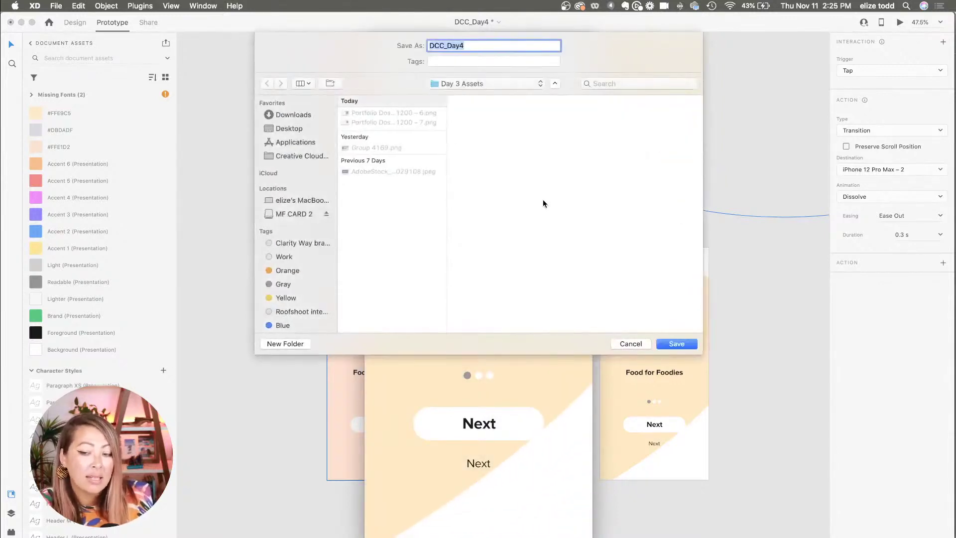
click(630, 344)
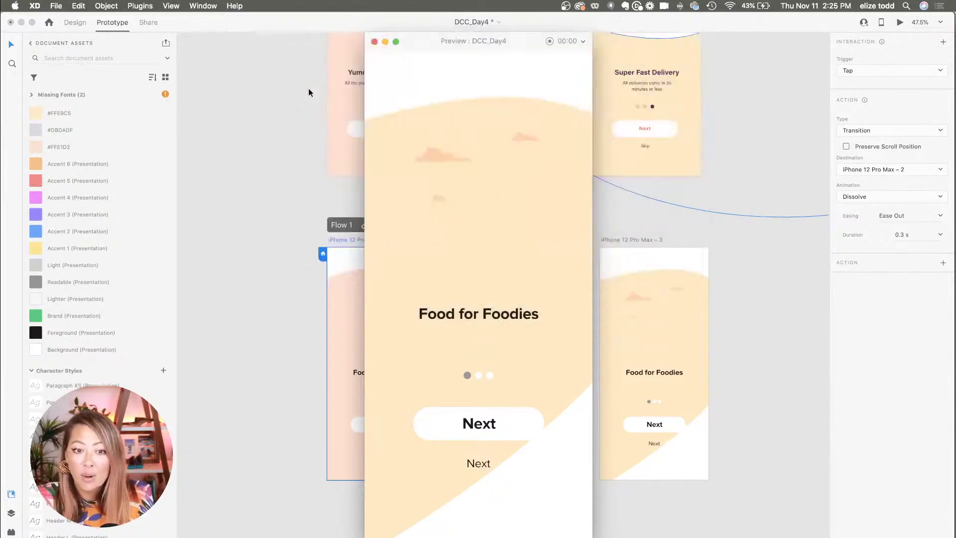
click(374, 42)
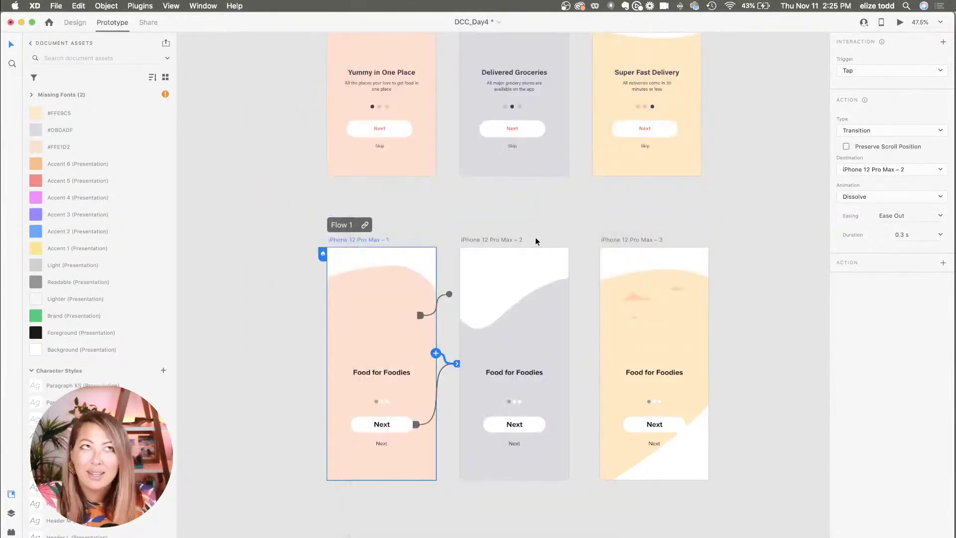
click(417, 223)
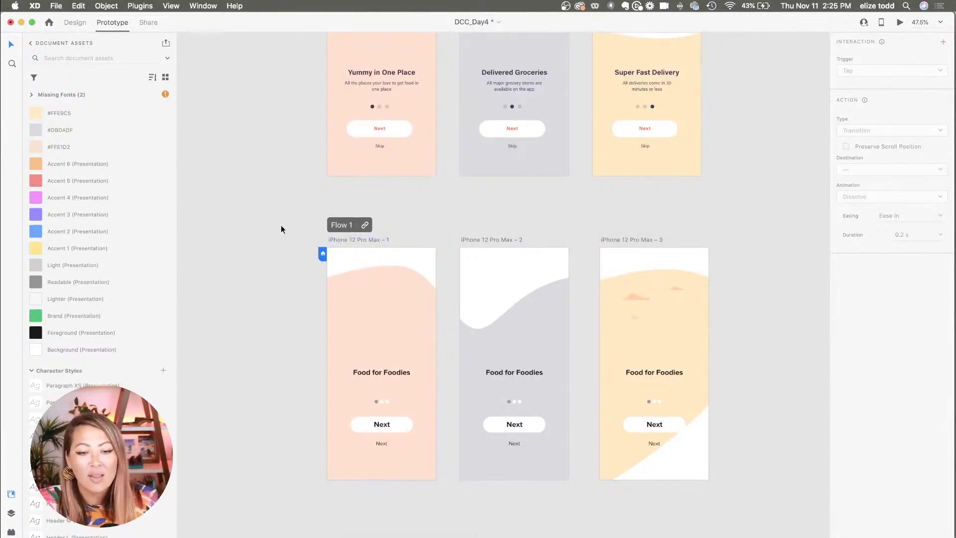
Select the three iPhone 12 Pro Max artboards in design mode and review their PNG export settings without exporting.
click(68, 23)
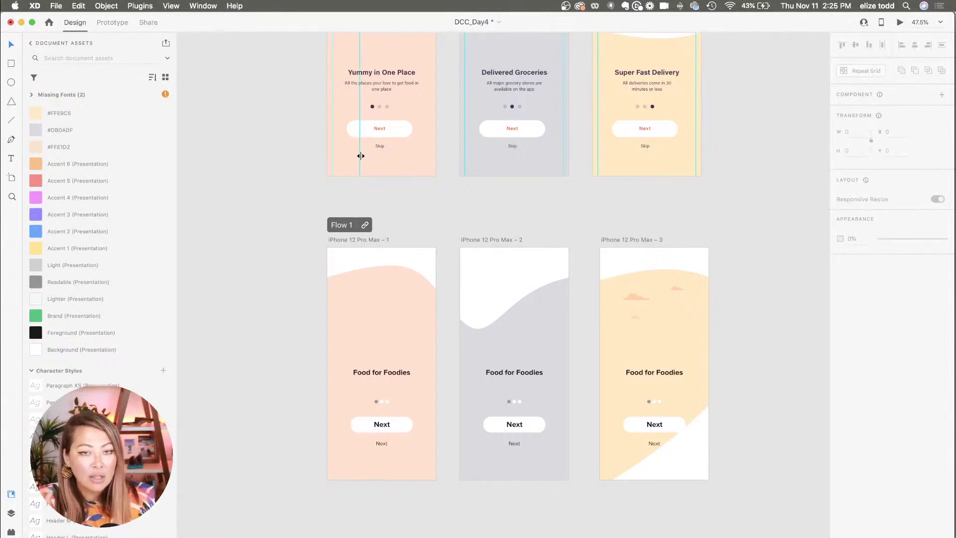
click(345, 238)
shift+click(464, 241)
shift+click(605, 240)
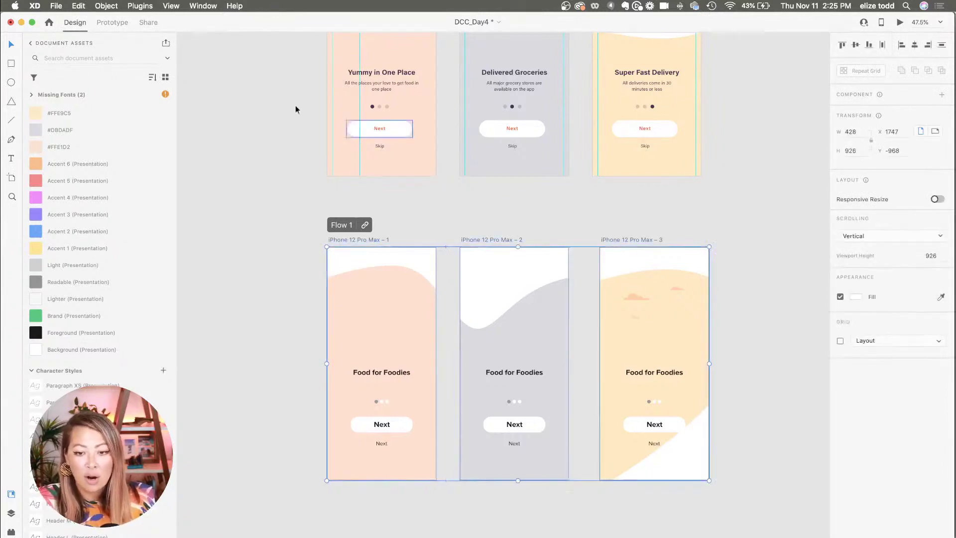
click(58, 5)
mouse_move(89, 162)
click(217, 173)
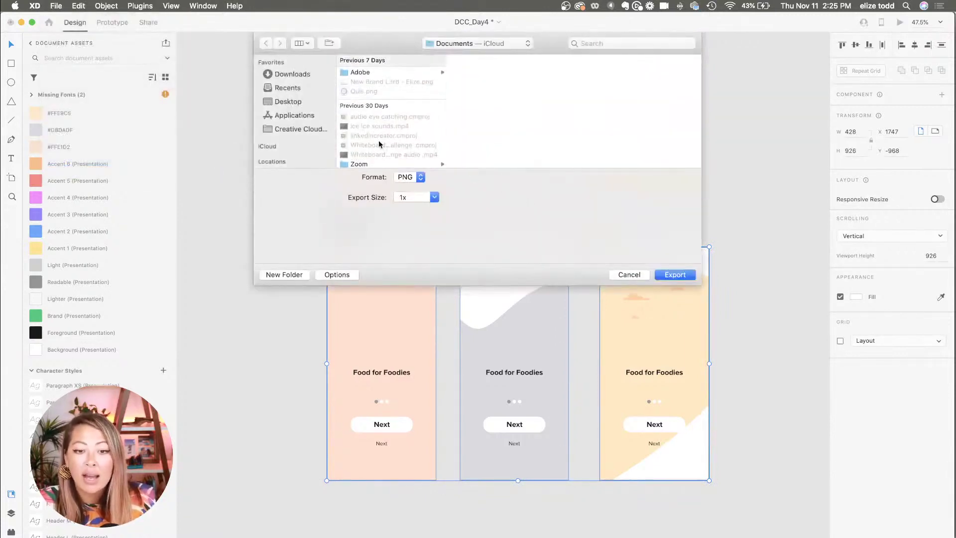
click(638, 273)
scroll(340, 314, up, 5)
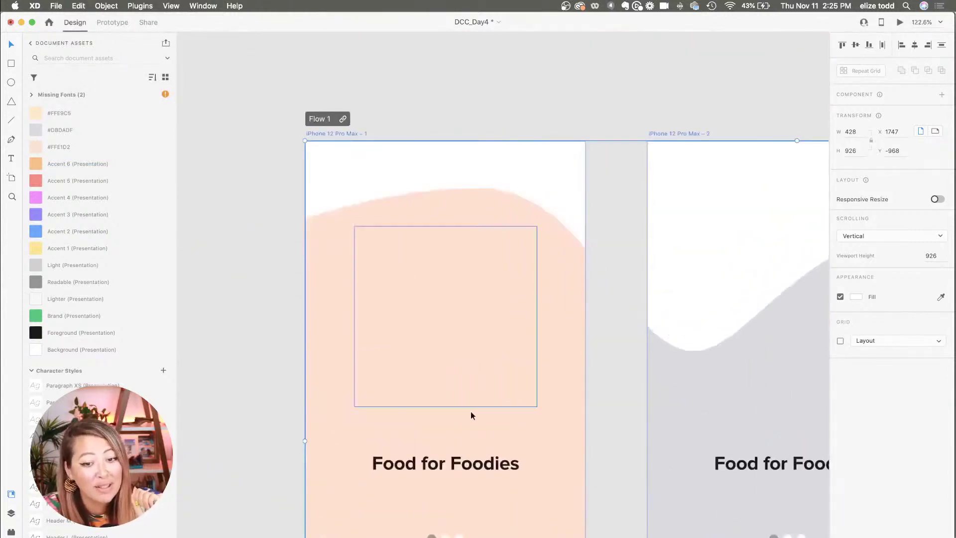
scroll(416, 341, down, 3)
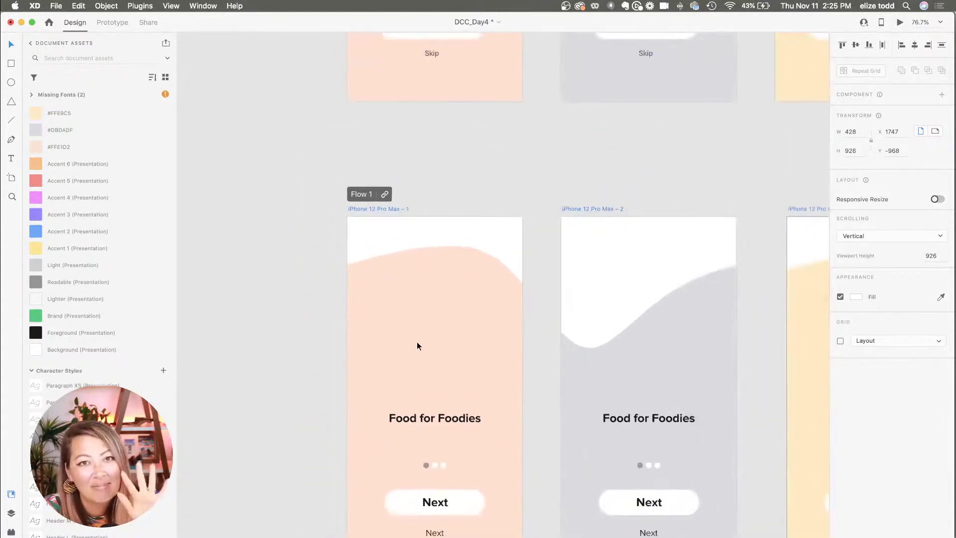